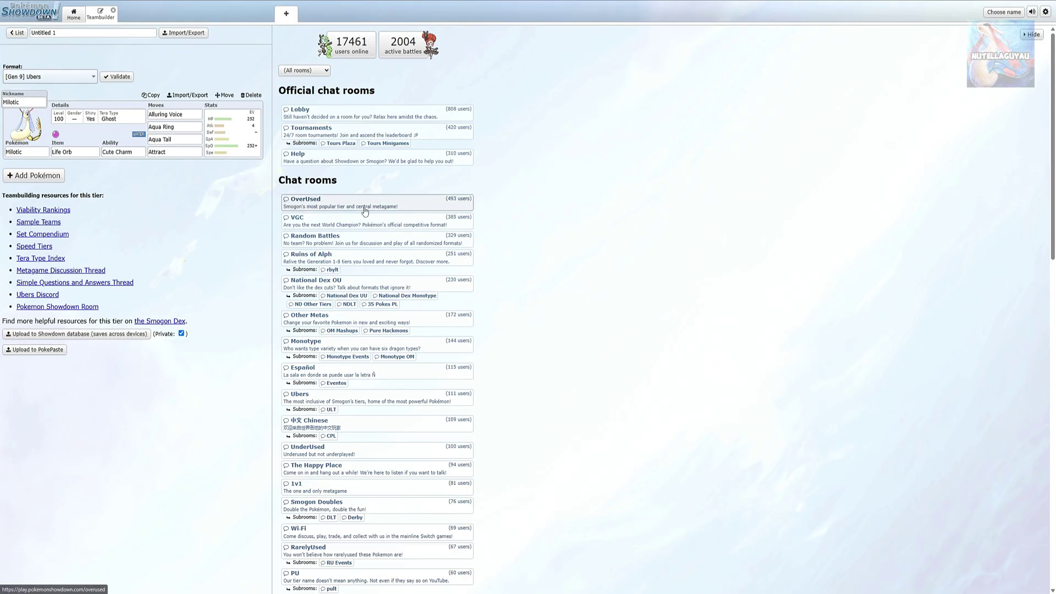
Step: Export the Milotic set from the Showdown teambuilder, switch to PKHeX and import it with Auto-Legality Mod
left_click(188, 95)
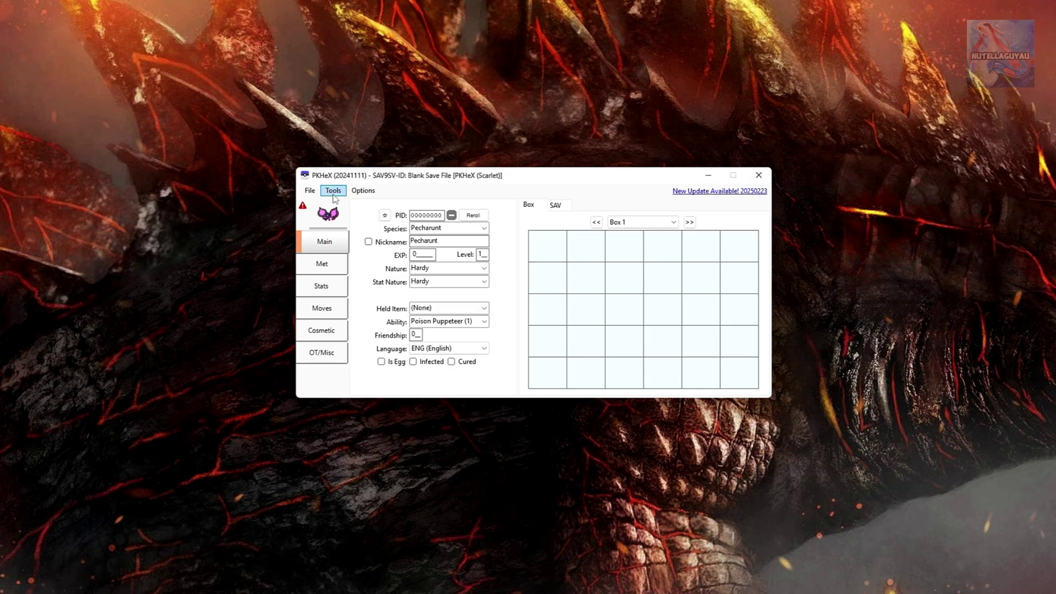
left_click(333, 191)
mouse_move(353, 205)
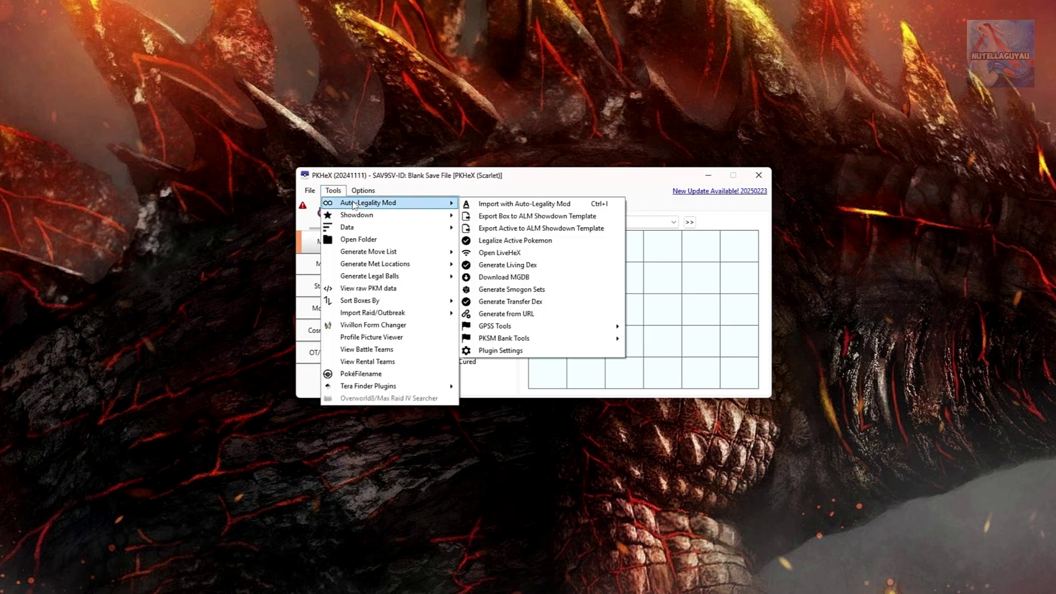
left_click(491, 205)
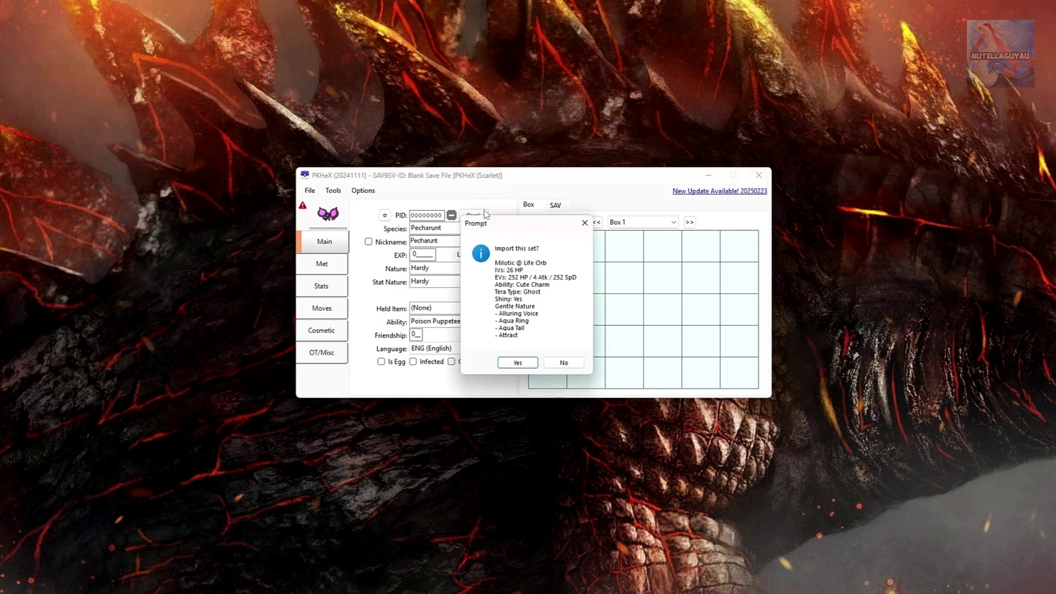
left_click_drag(505, 221, 561, 230)
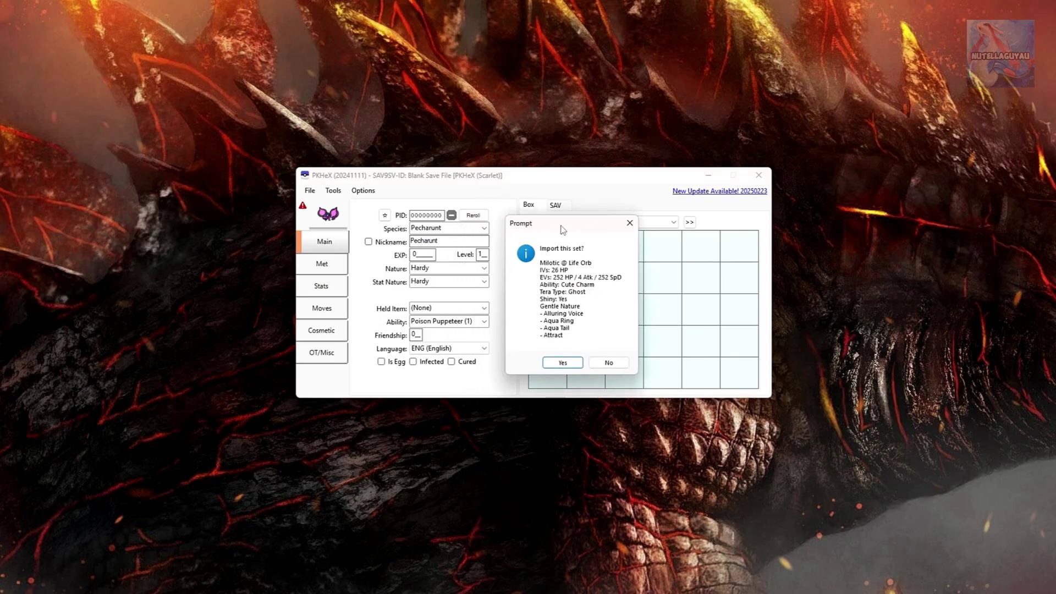
left_click(563, 363)
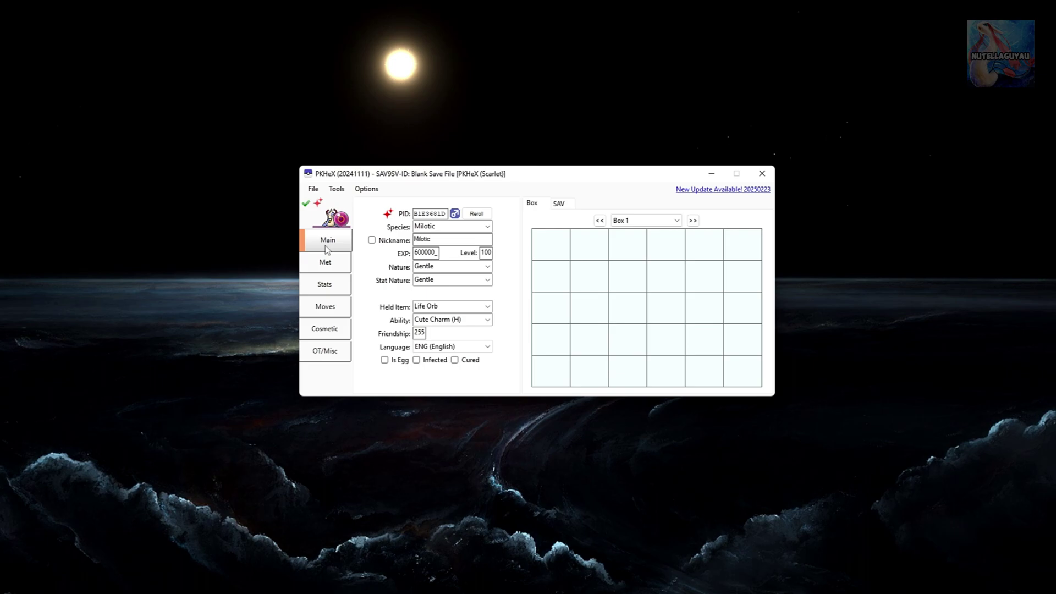
Step: Reroll Milotic's PID and make the Pokémon shiny
left_click(487, 227)
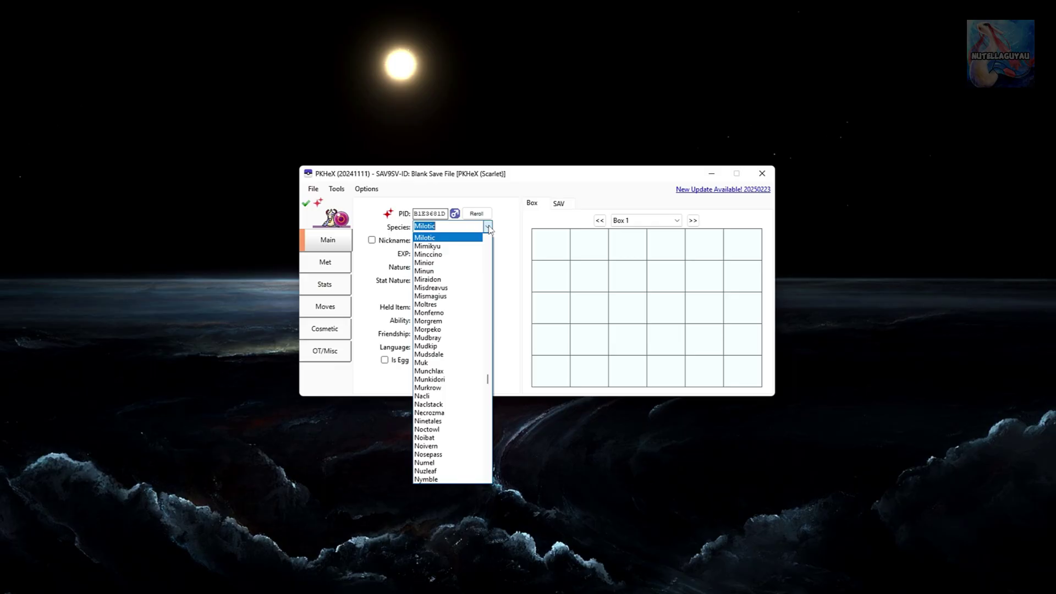
left_click(488, 229)
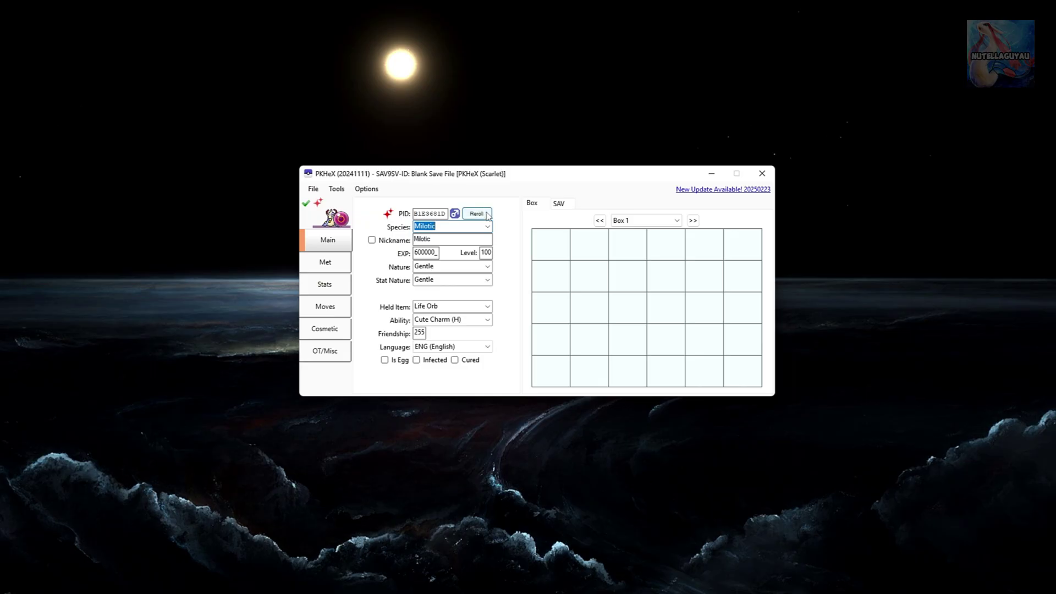
left_click(487, 215)
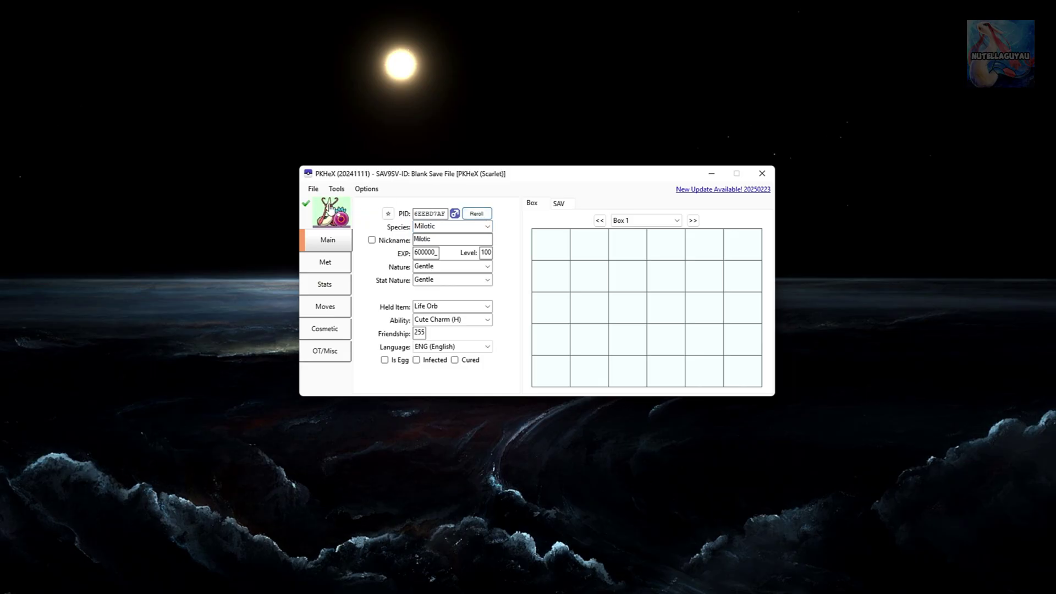
left_click(388, 215)
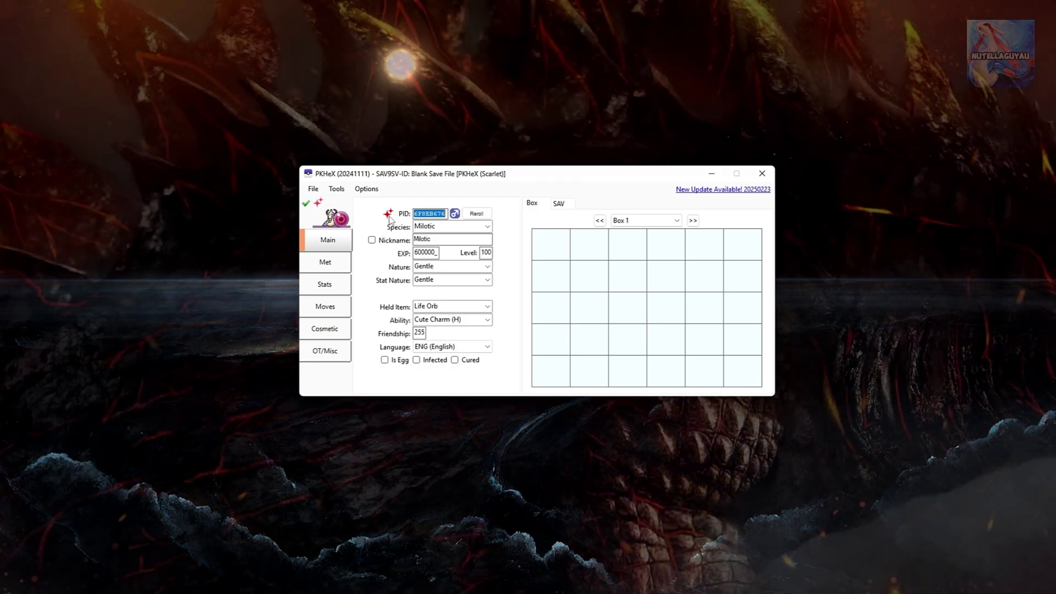
Step: Toggle the nickname flag on and off again, and set Milotic's level to 87
left_click(372, 241)
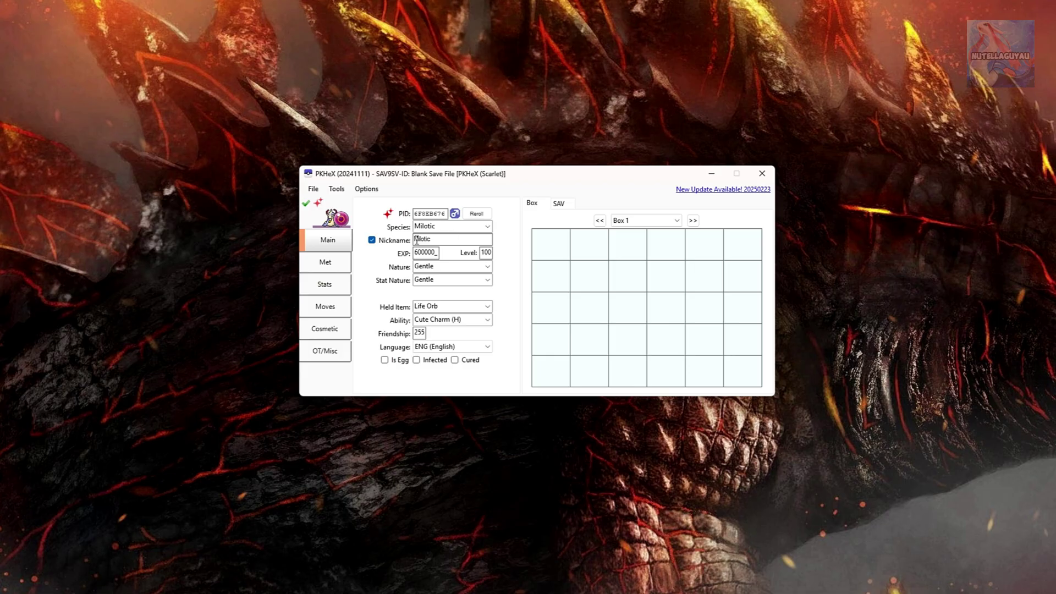
left_click(372, 241)
left_click_drag(483, 253, 493, 253)
type("87")
Step: Examine the available natures, stat natures, held items and abilities for Milotic
left_click(492, 268)
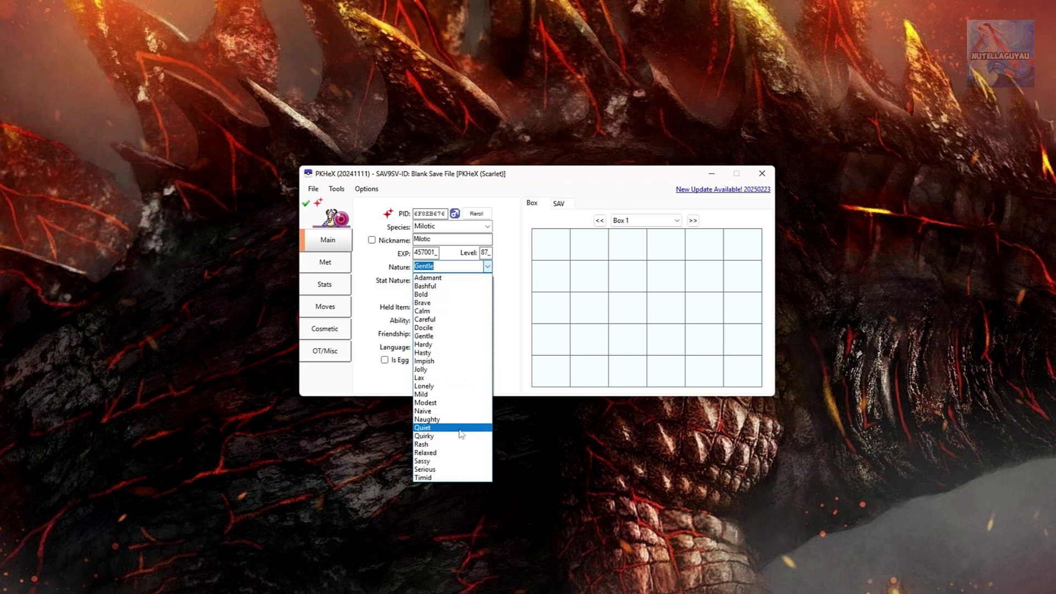
left_click(516, 281)
left_click(487, 280)
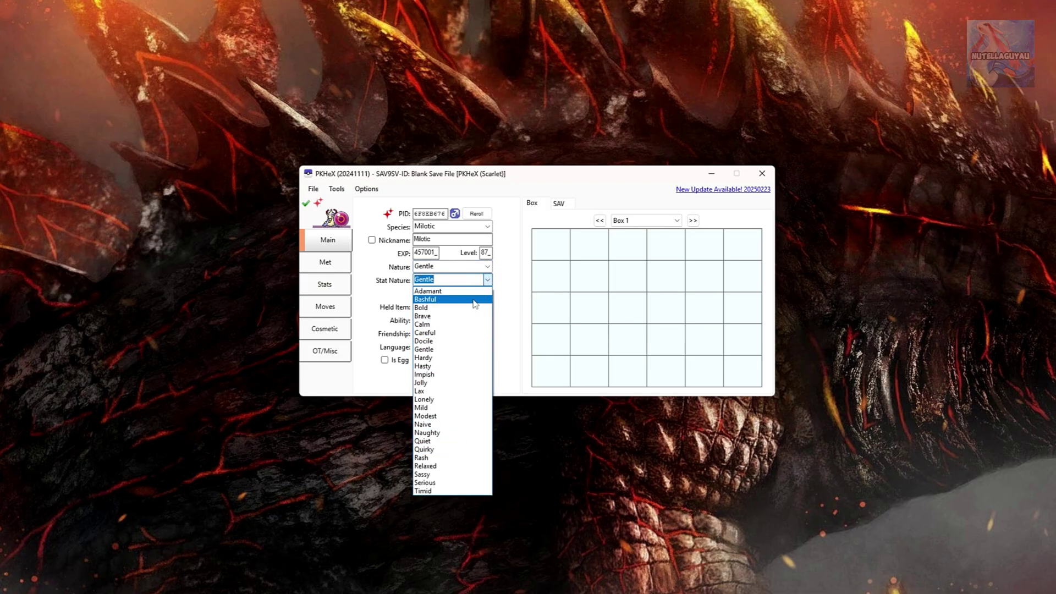
left_click(516, 290)
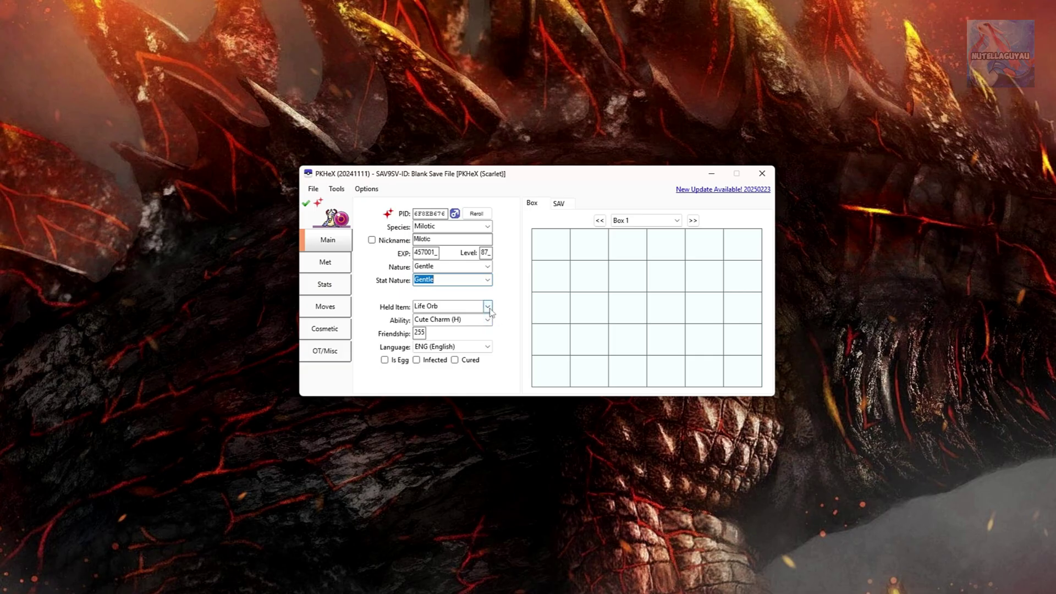
left_click(487, 306)
left_click_drag(488, 395, 488, 530)
scroll(435, 352, "up", 14)
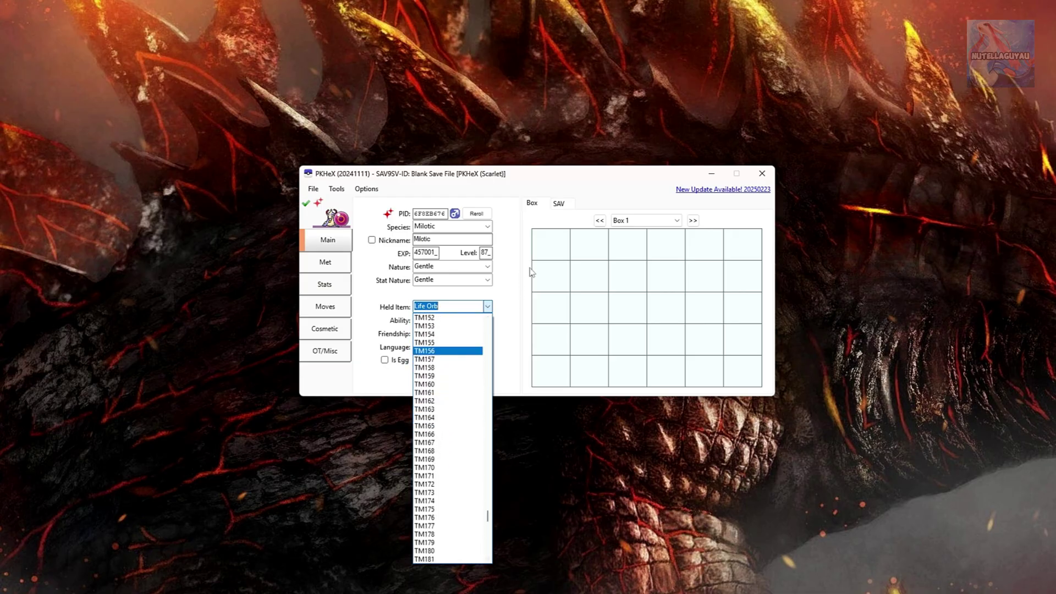
left_click(531, 275)
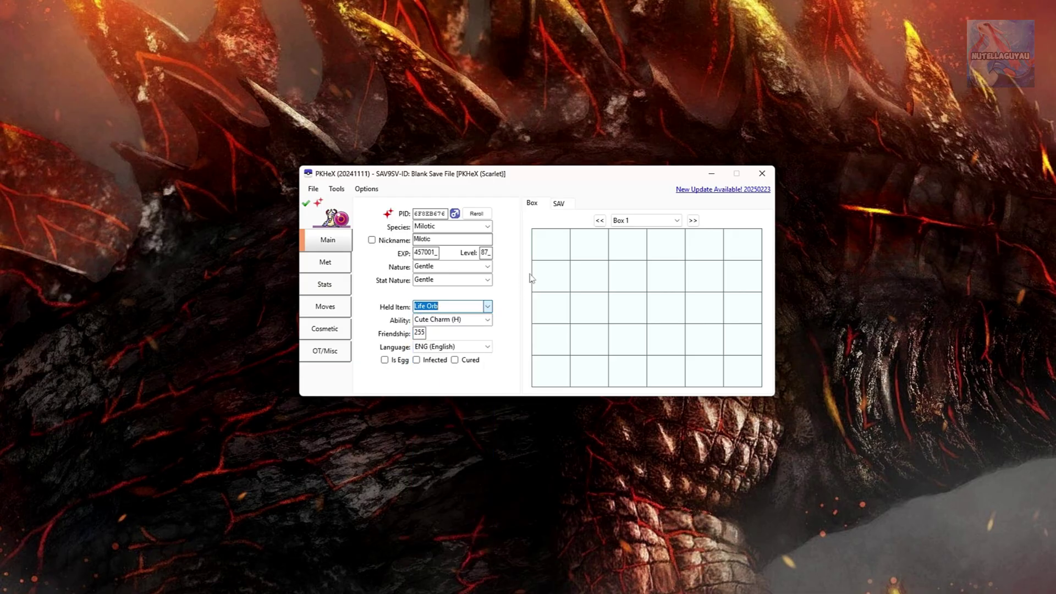
left_click(488, 320)
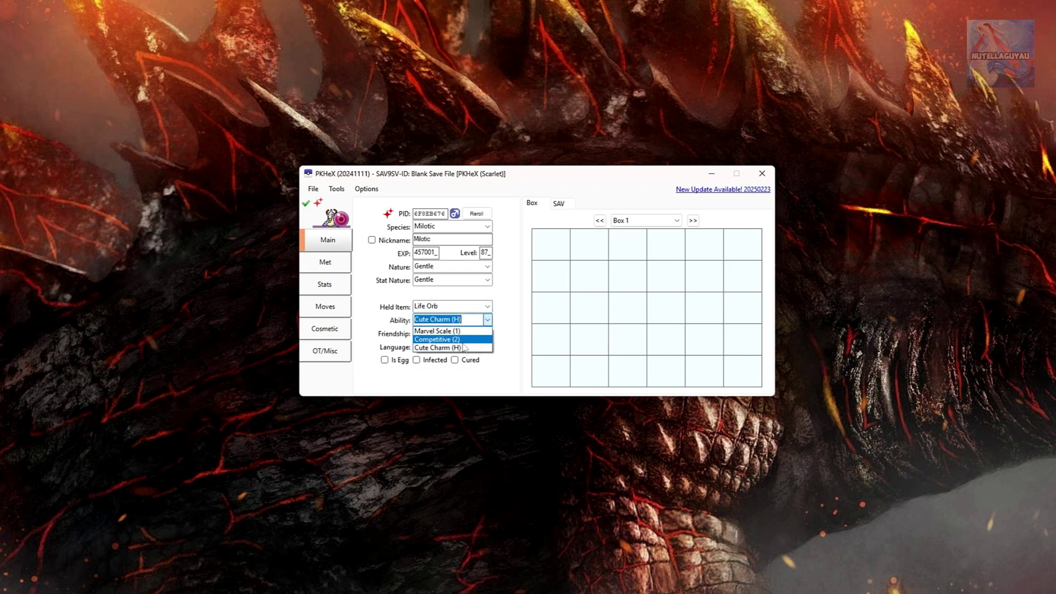
left_click(517, 268)
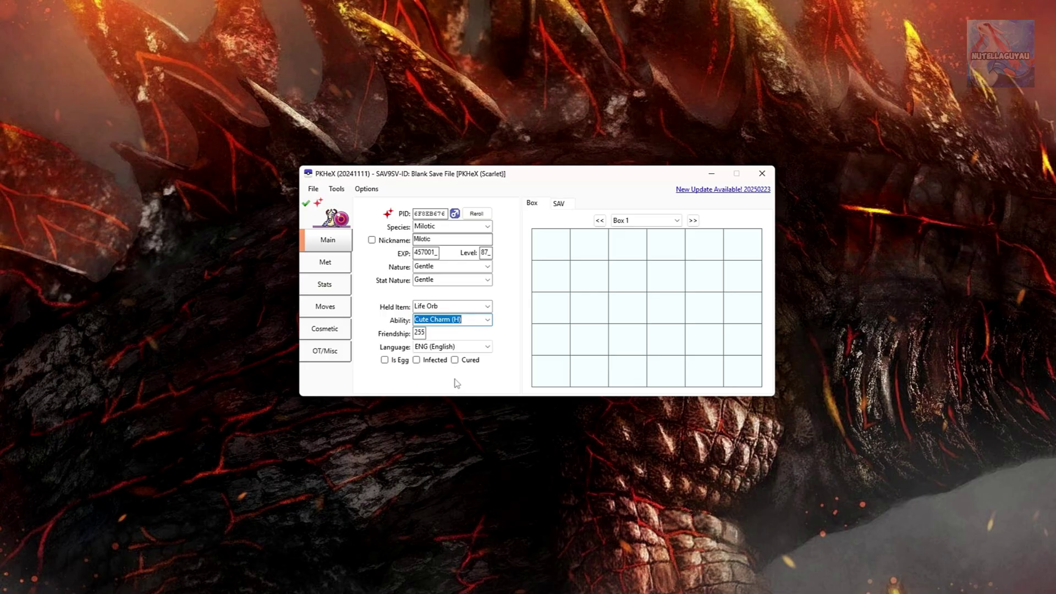
Step: Show Milotic's met details and look through the available Poké Balls
left_click(336, 266)
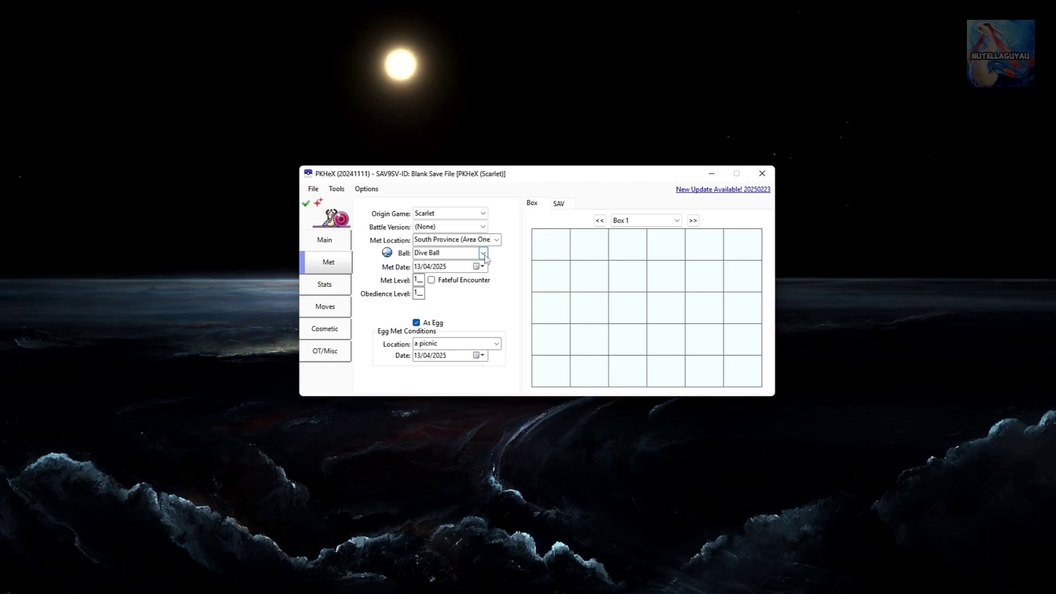
left_click(483, 253)
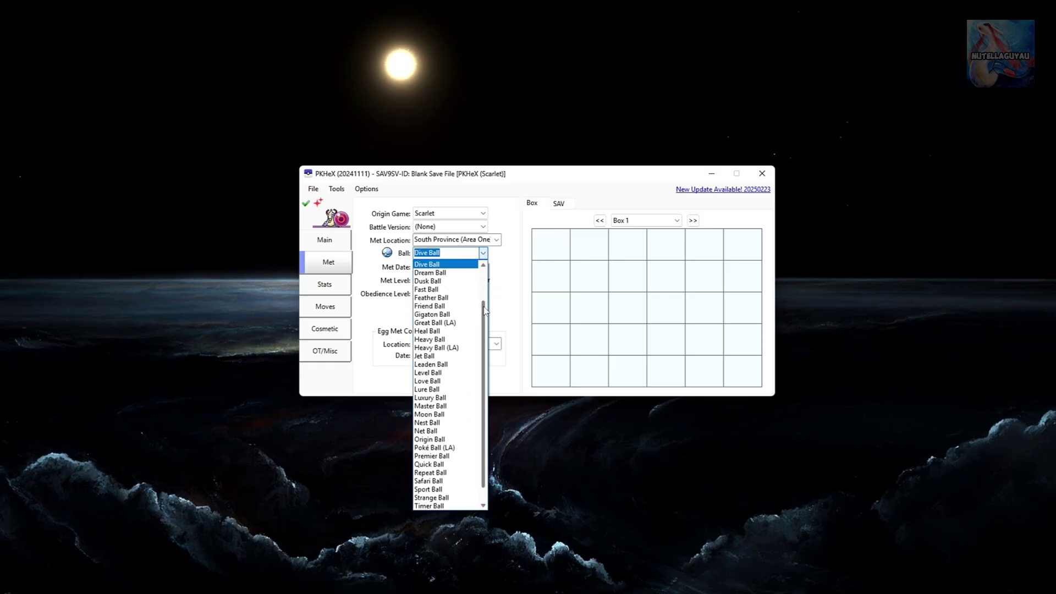
scroll(485, 364, "down", 2)
left_click(461, 252)
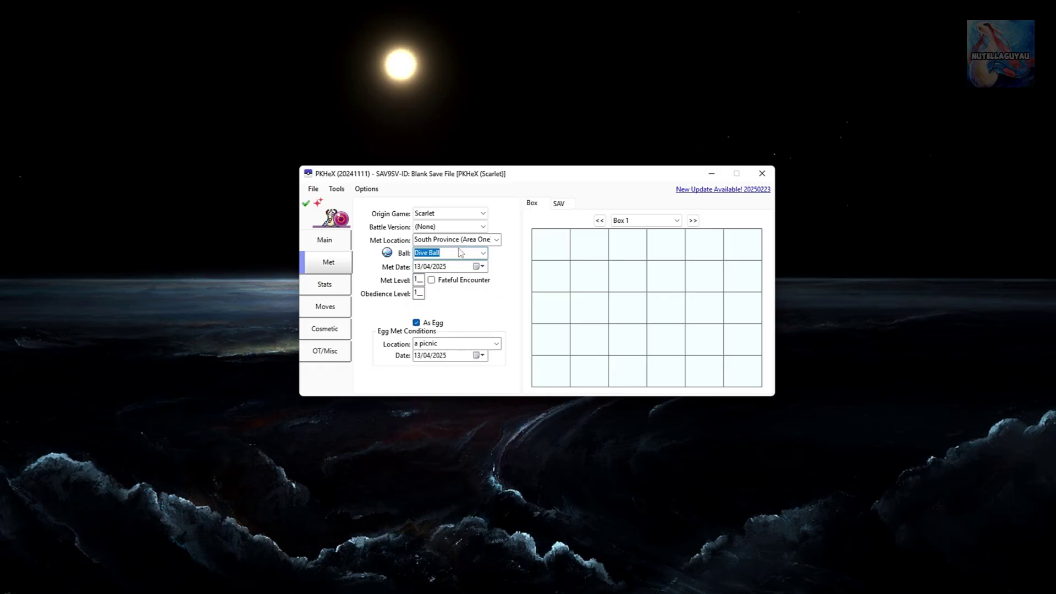
Step: Set Milotic's met date to 1 April 2025, look through the calendar's years and edit the year
left_click(478, 266)
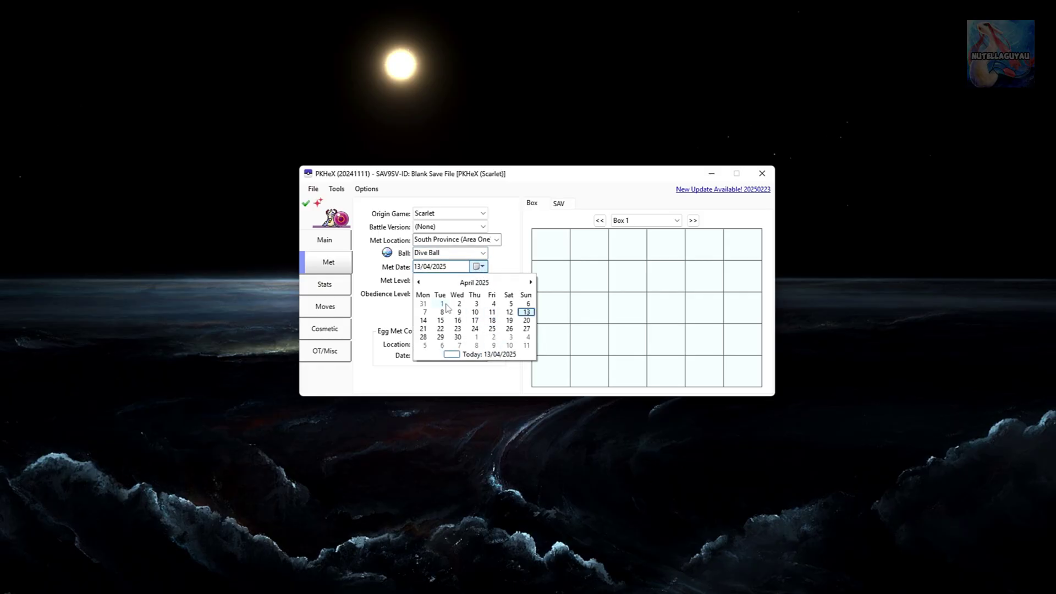
left_click(442, 303)
left_click(462, 267)
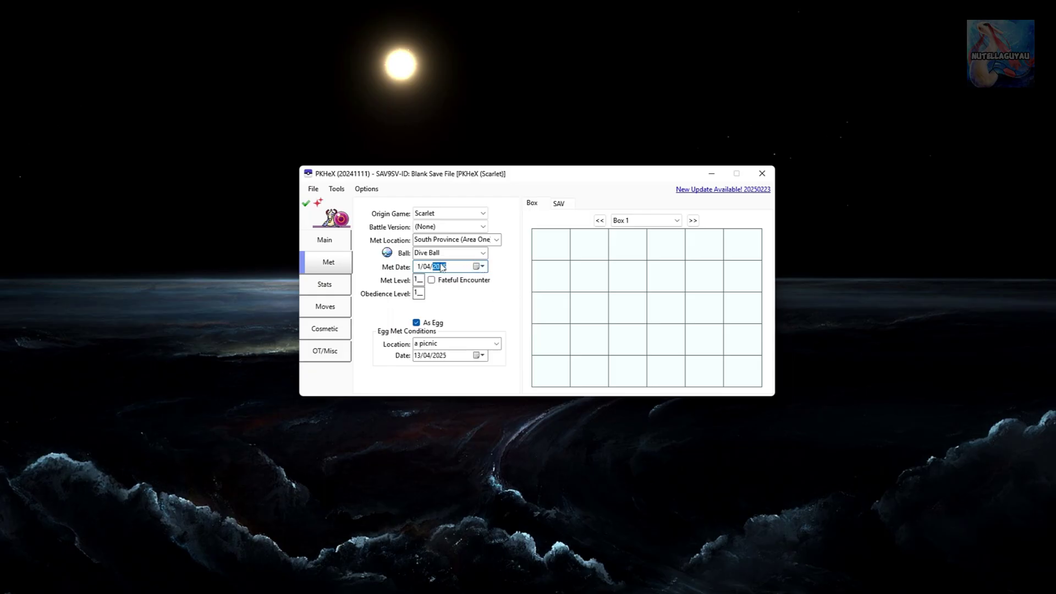
left_click(479, 267)
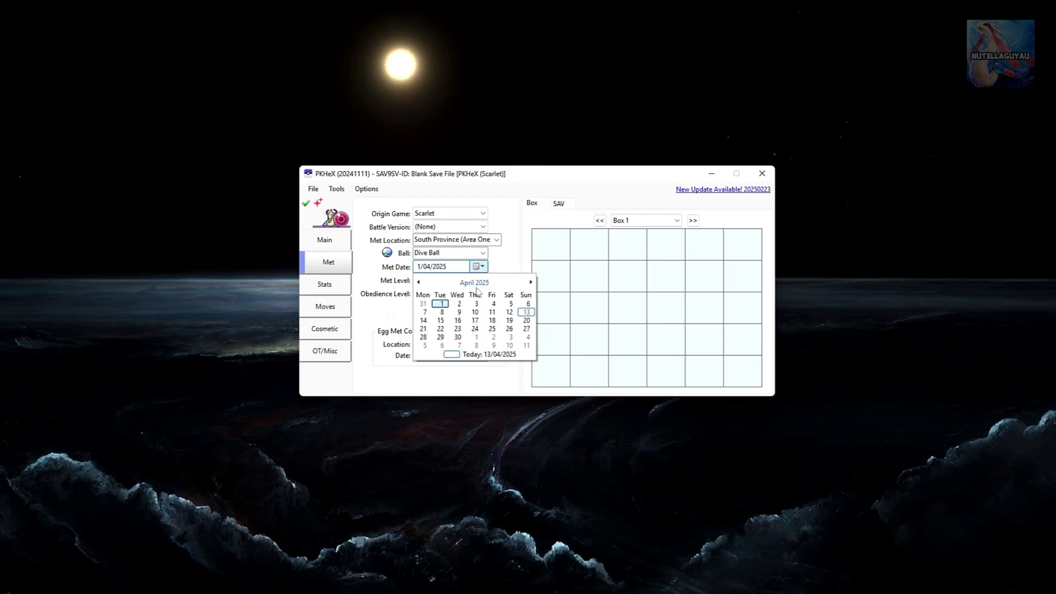
left_click(478, 283)
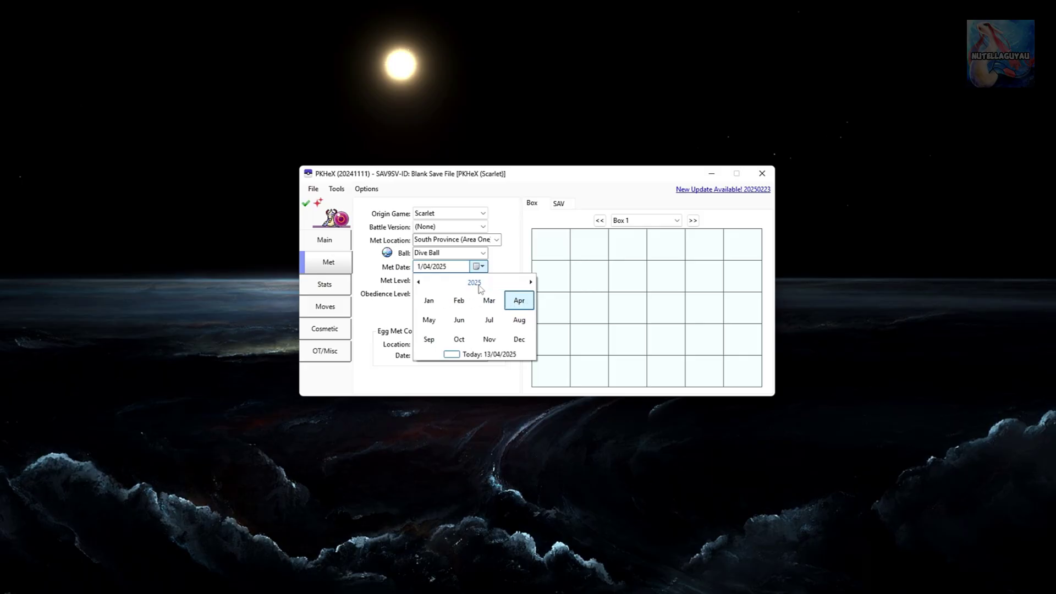
left_click(479, 284)
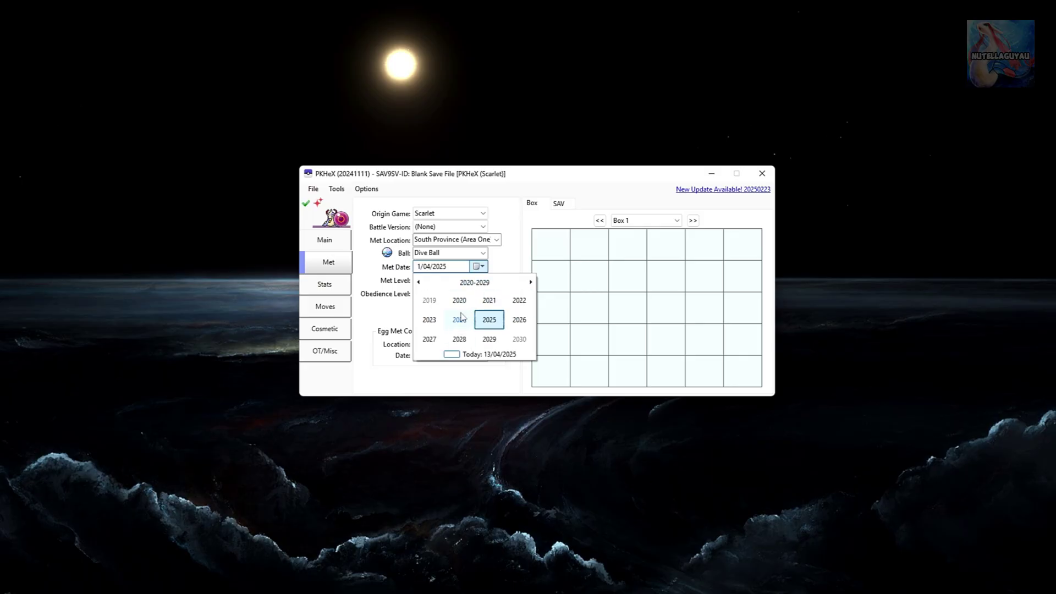
left_click(478, 266)
left_click(443, 267)
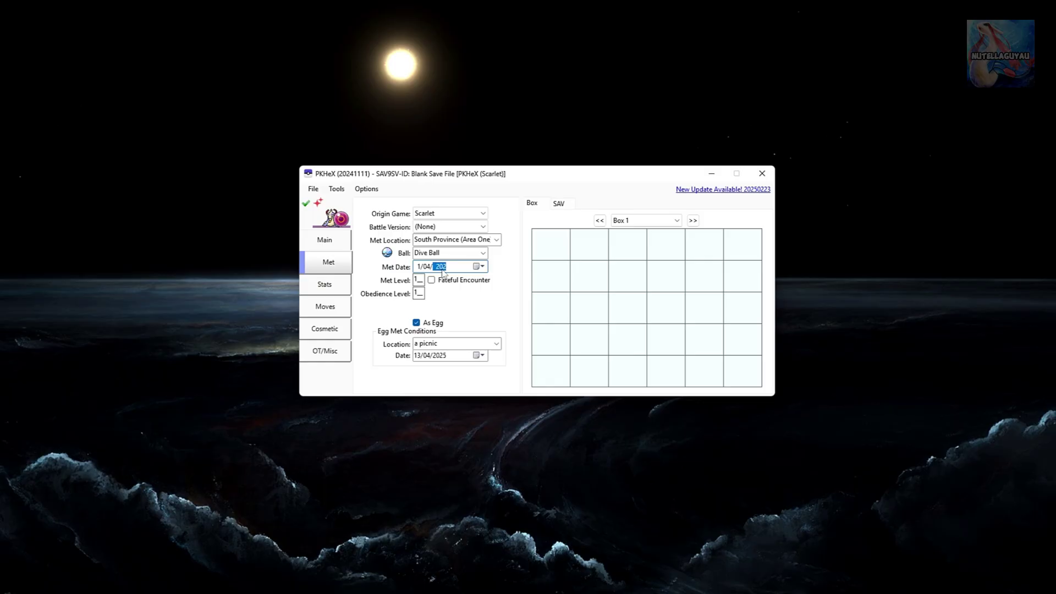
Step: Set Milotic's Override Tera Type to Electric and randomize its IVs and EVs
left_click(333, 285)
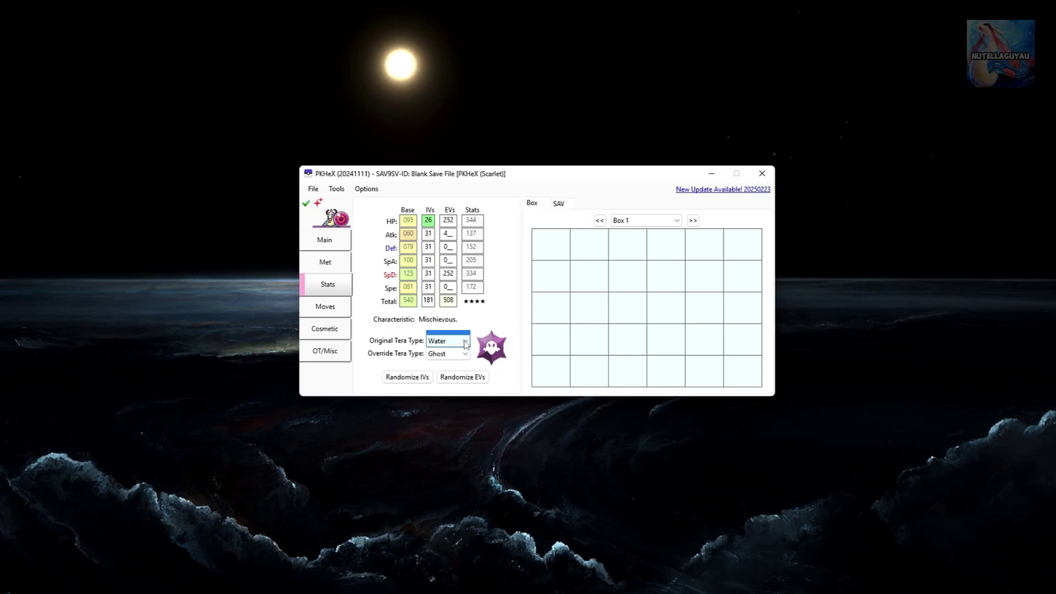
left_click(465, 353)
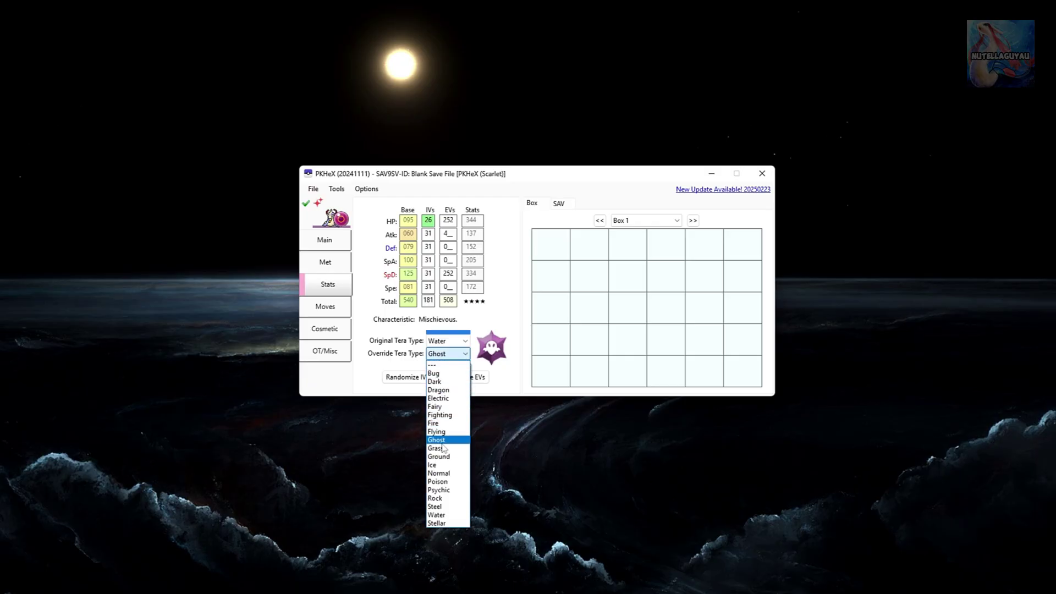
left_click(440, 440)
left_click(465, 353)
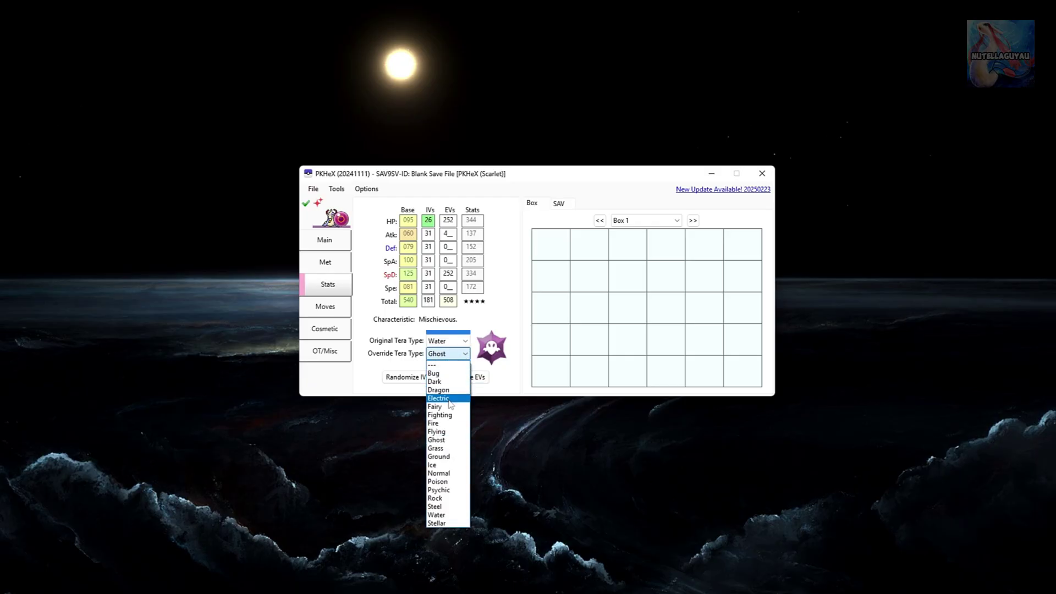
left_click(448, 404)
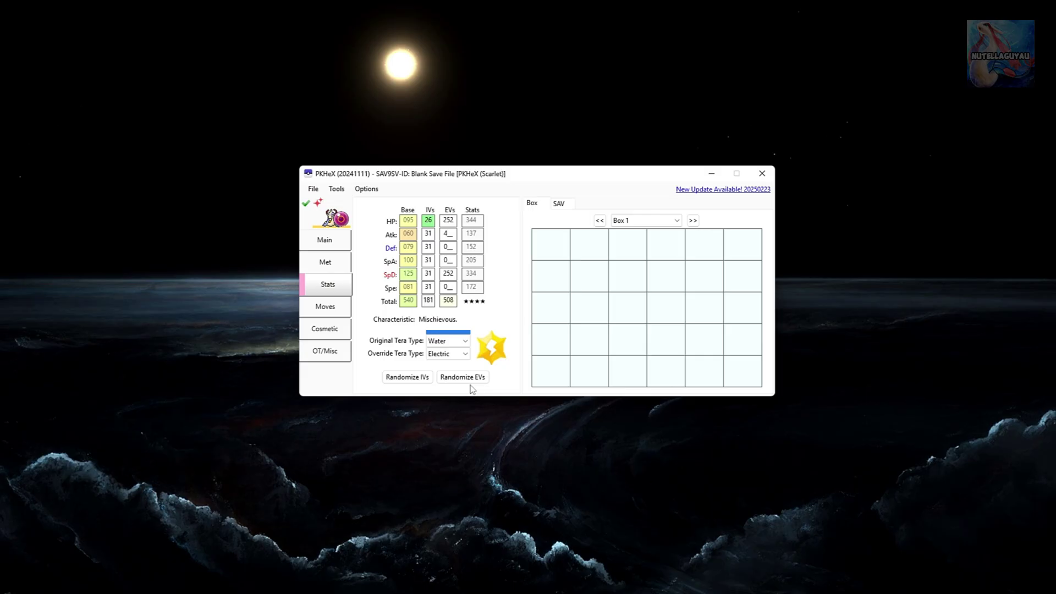
left_click(406, 377)
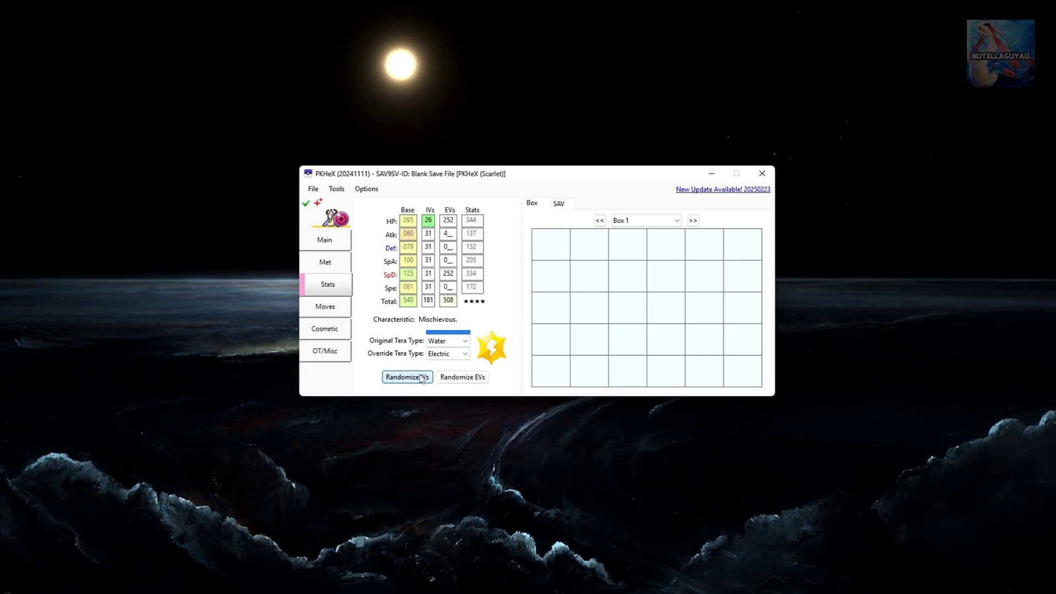
left_click(474, 379)
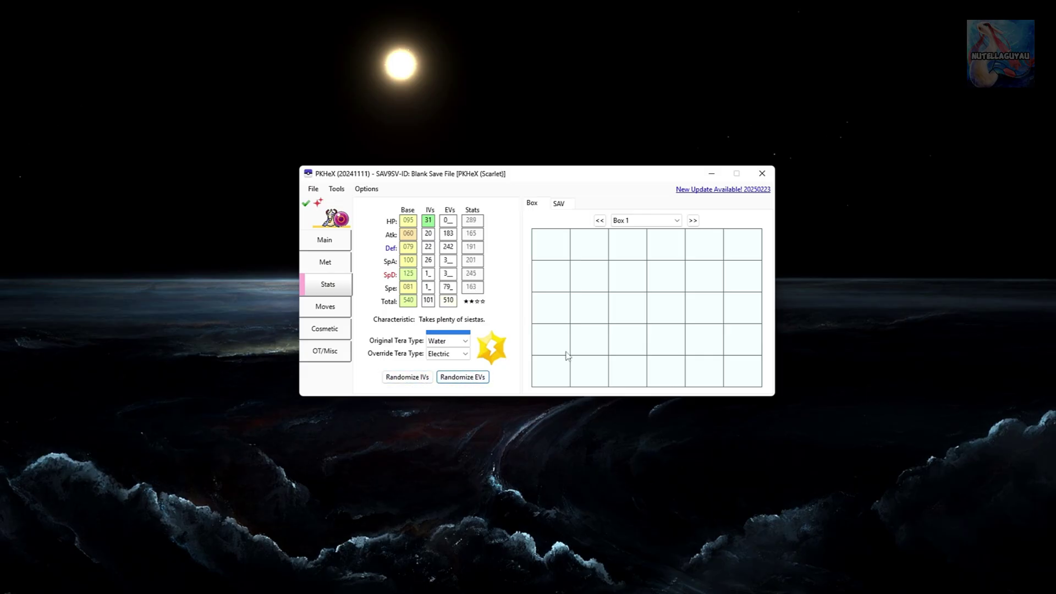
Step: Set the PP Ups of all four current moves to 0
left_click(320, 312)
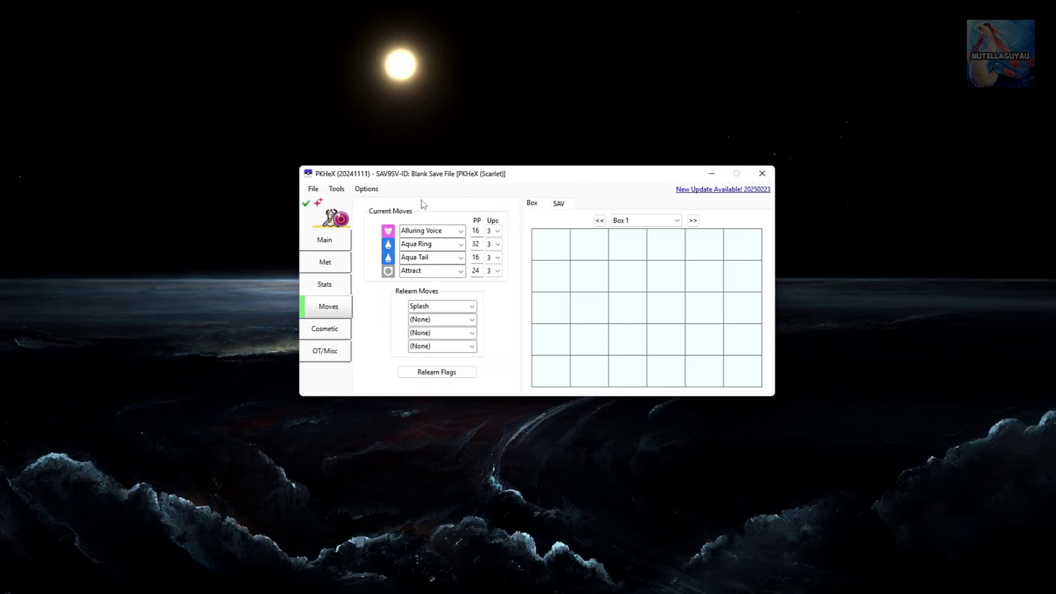
left_click(493, 231)
left_click(491, 242)
left_click(495, 244)
left_click(489, 255)
left_click(493, 257)
left_click(489, 269)
left_click(494, 270)
left_click(489, 282)
Step: Try Armor Cannon as Milotic's first current move and check the Pokémon's legality
left_click(461, 232)
scroll(462, 254, "up", 1)
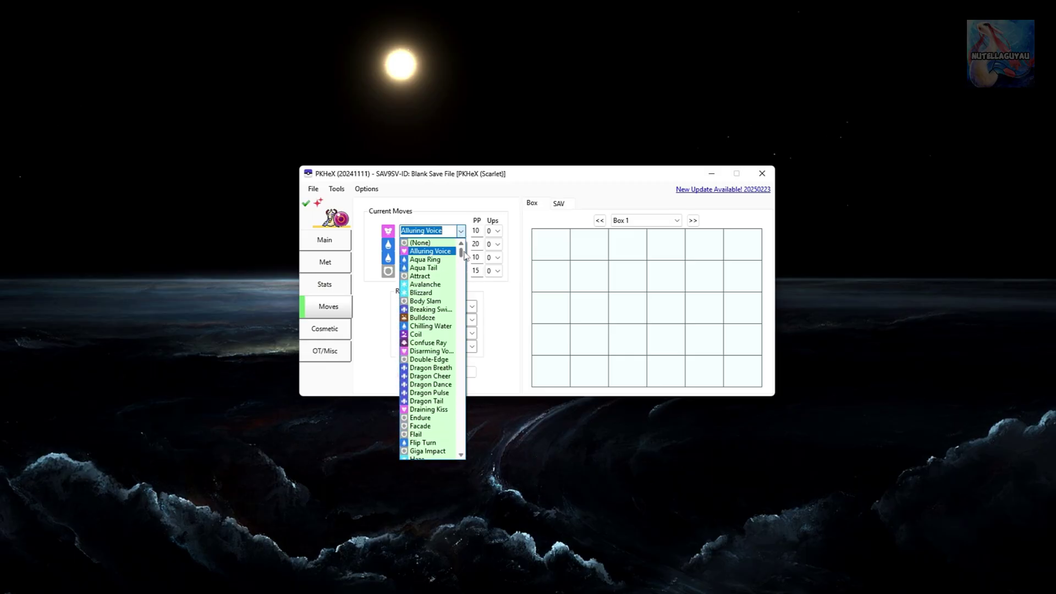
left_click_drag(462, 248, 464, 277)
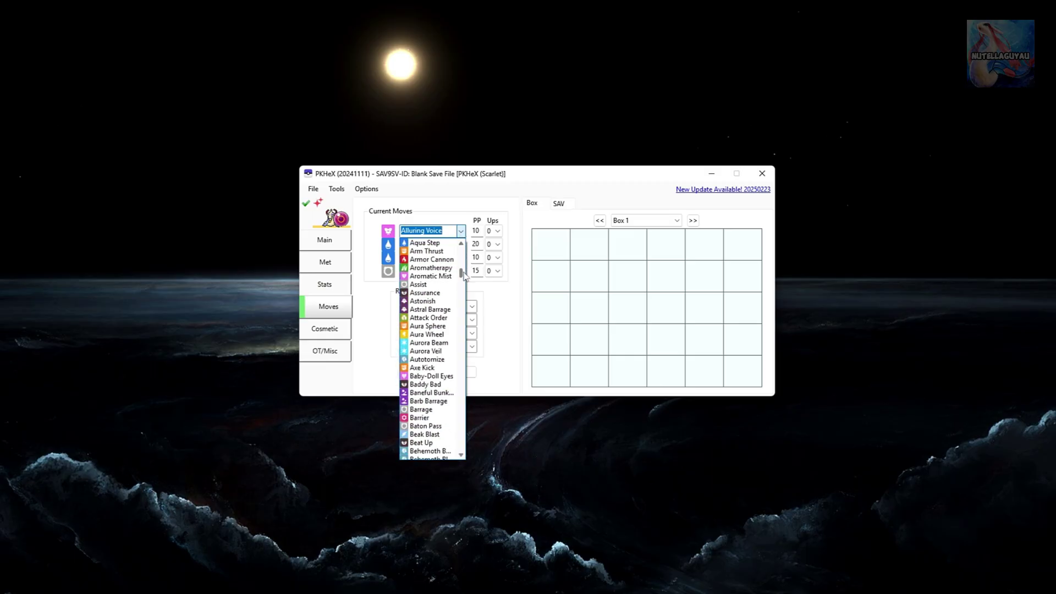
left_click(435, 262)
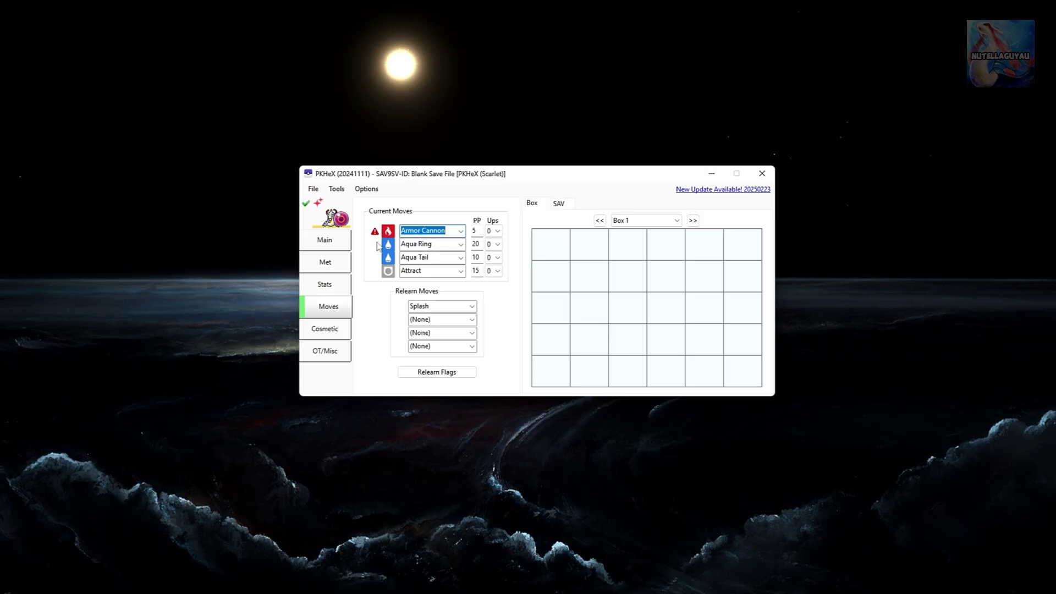
left_click(309, 207)
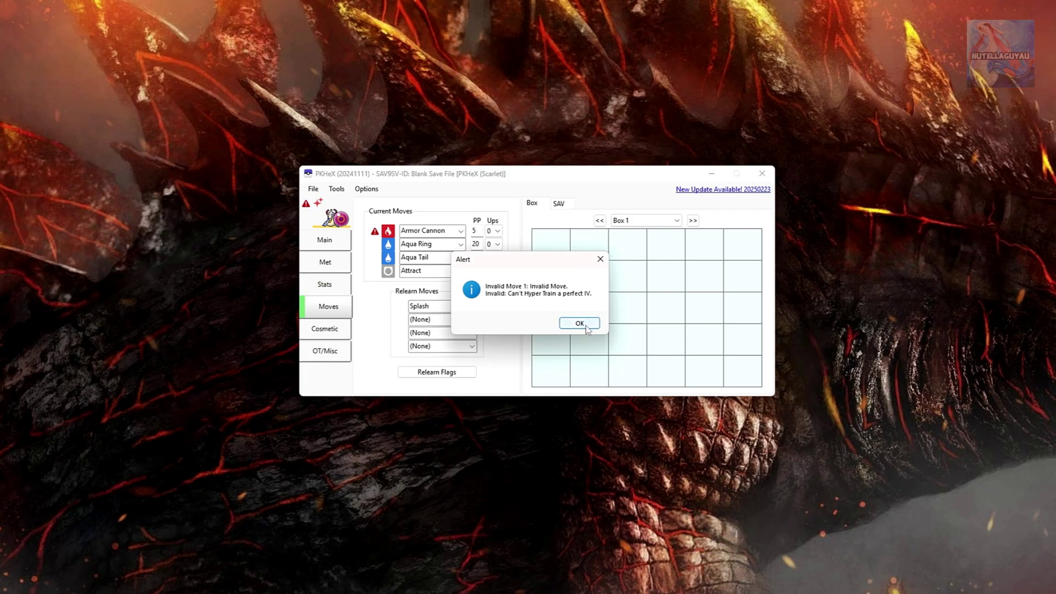
left_click(579, 323)
Step: Set Milotic's first current move to Blizzard and check the legality report again
left_click(460, 231)
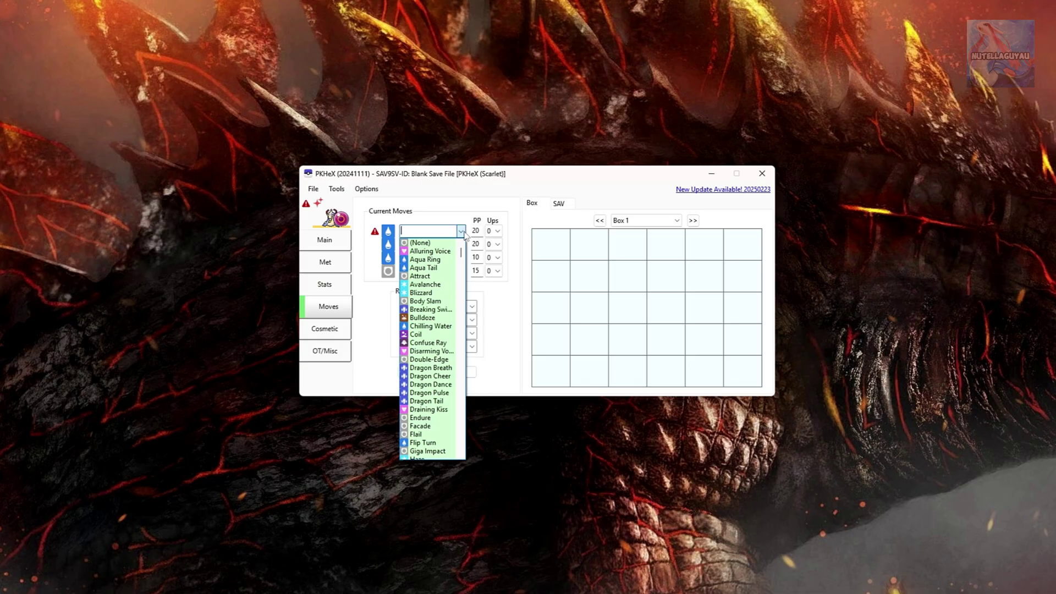
left_click(440, 296)
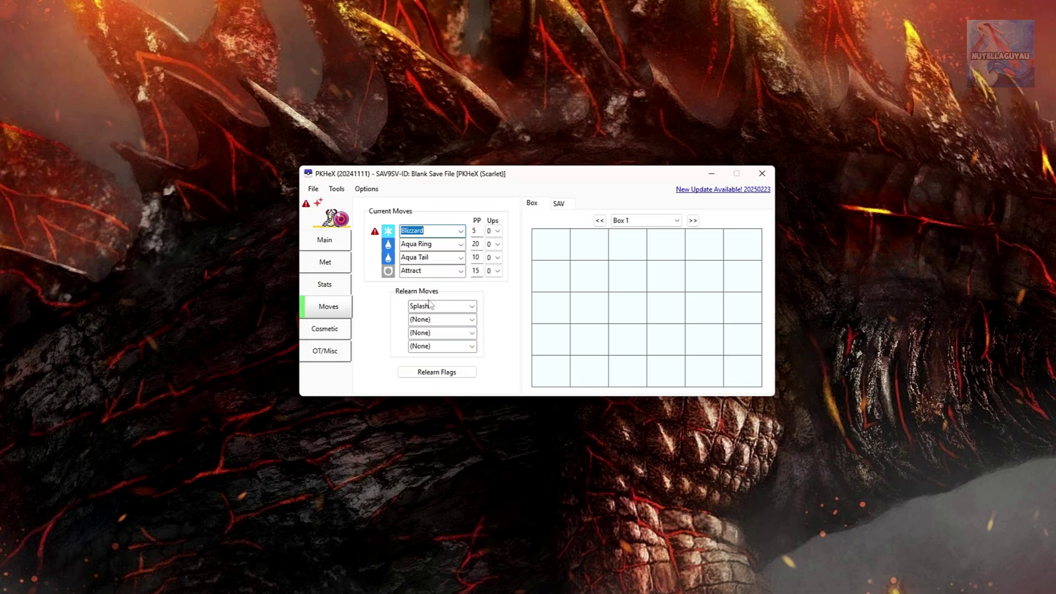
left_click(306, 208)
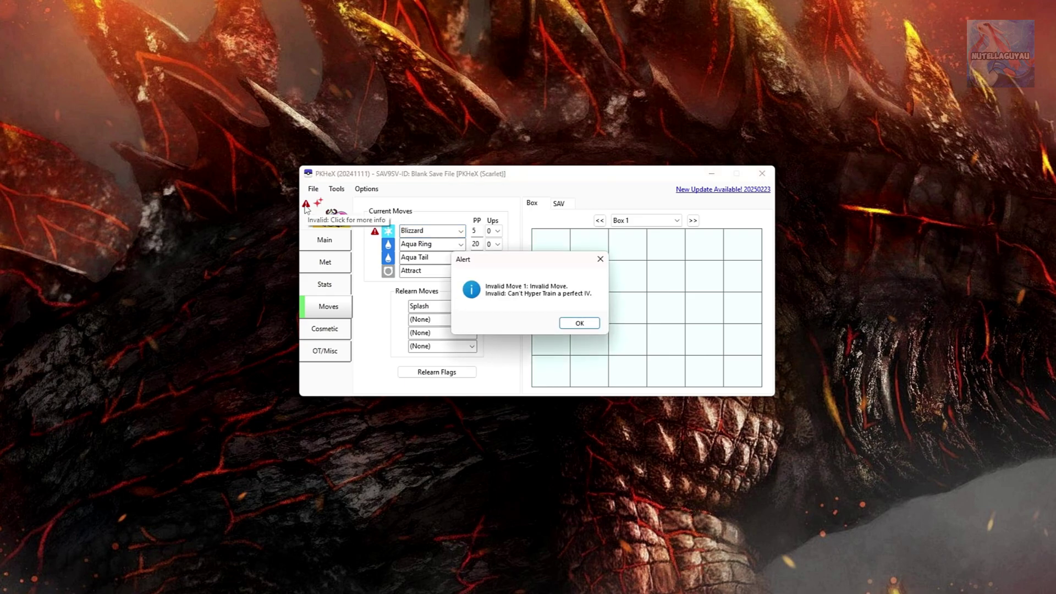
left_click(584, 326)
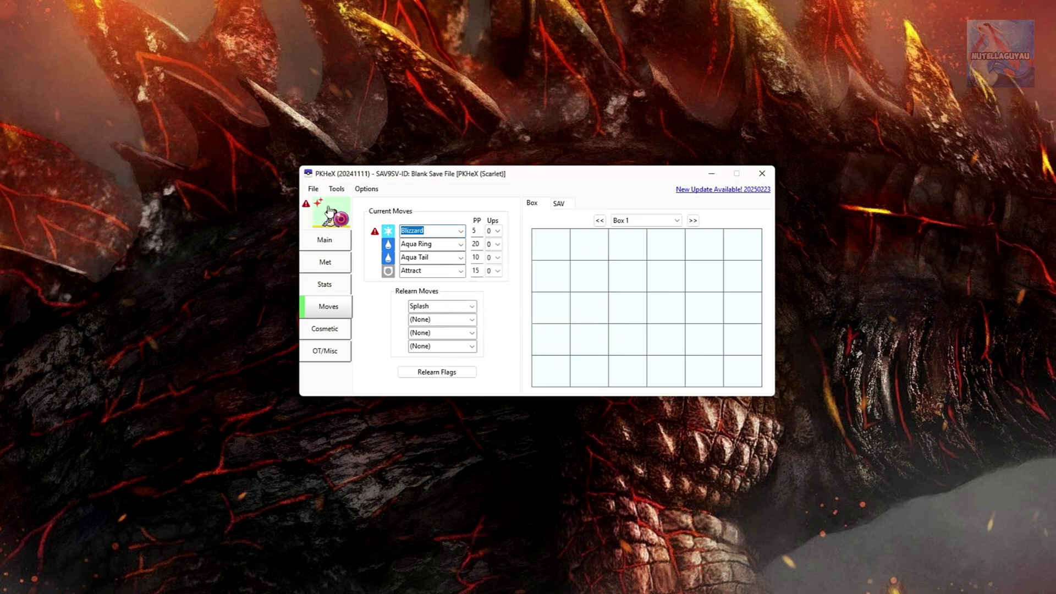
Step: Legalize the active Pokémon with the Auto-Legality Mod and dismiss the alert
left_click(337, 189)
mouse_move(379, 202)
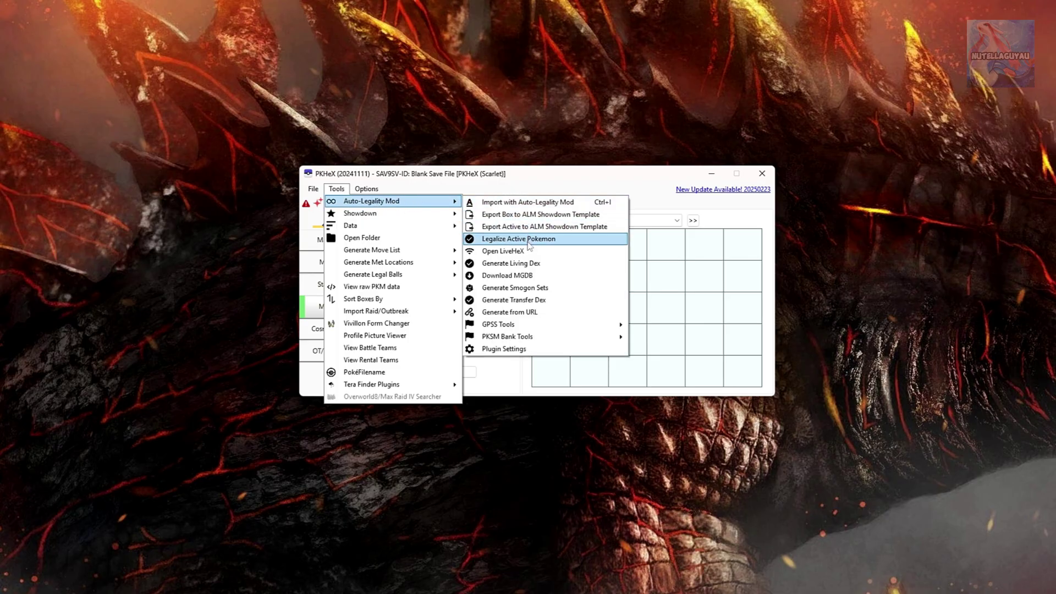
left_click(528, 240)
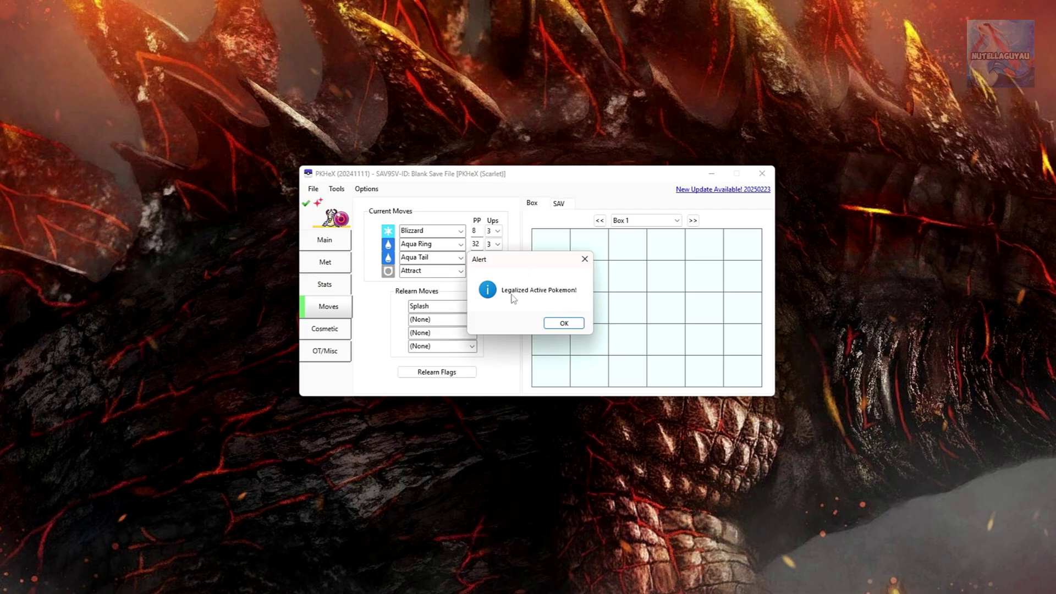
left_click(563, 323)
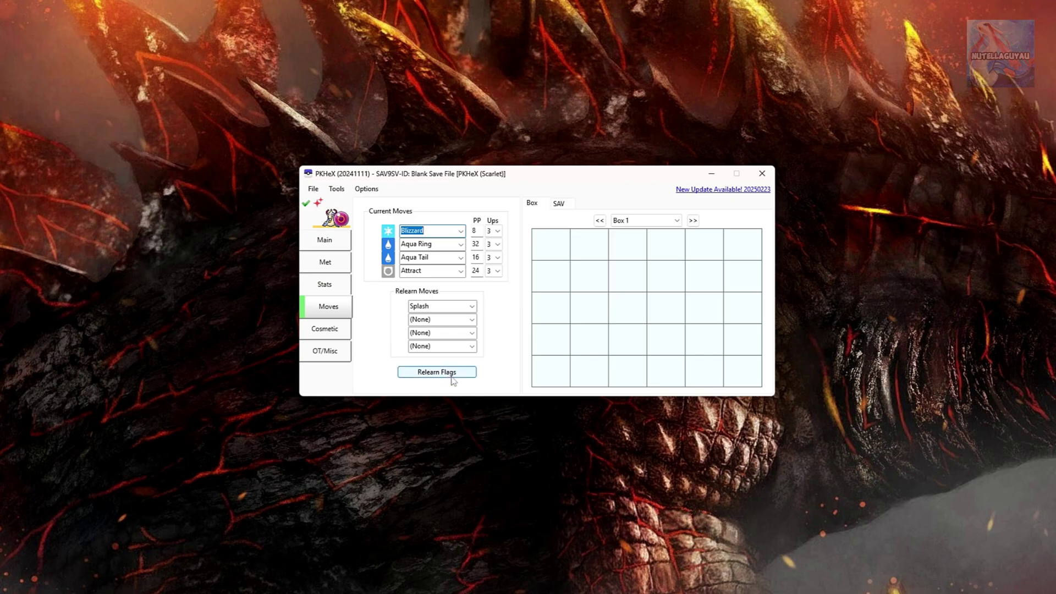
Step: Give Milotic the Master Rank ribbon and the Dusk Mark, save them and check its legality
left_click(344, 335)
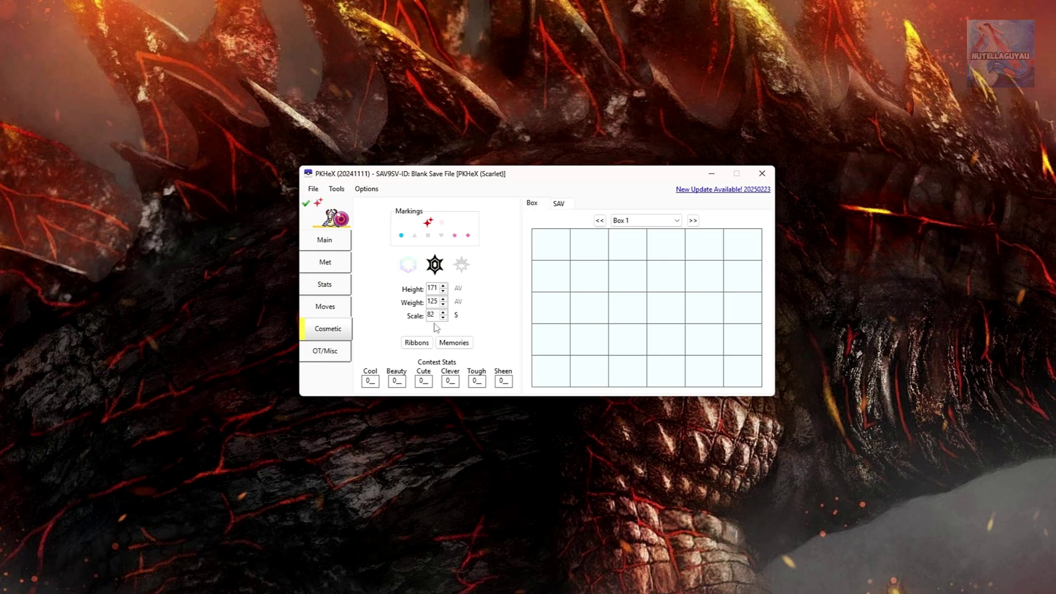
left_click(415, 347)
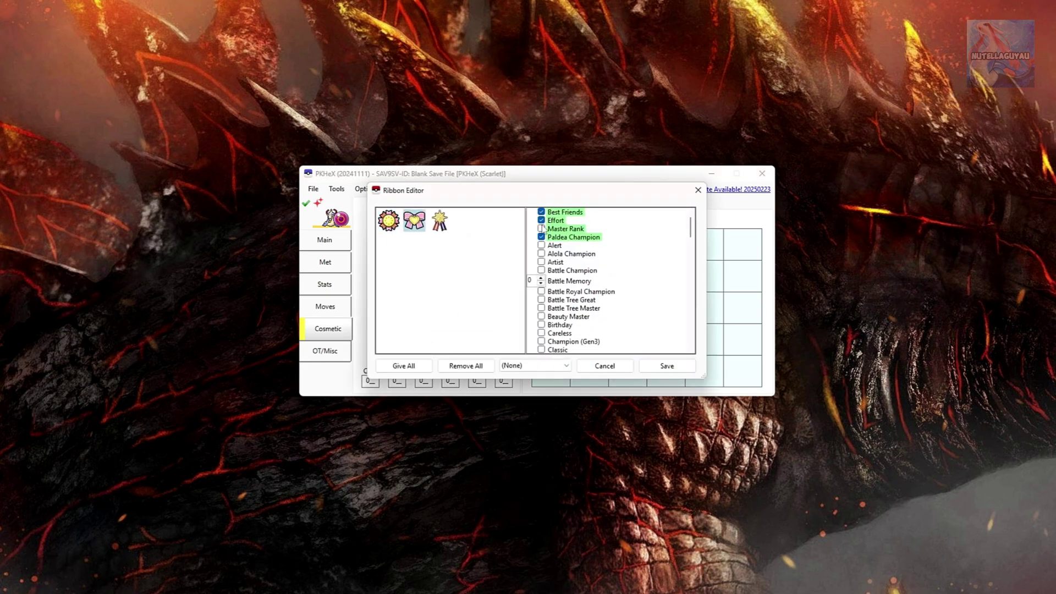
scroll(692, 226, "down", 1)
scroll(697, 220, "up", 1)
left_click_drag(691, 226, 692, 298)
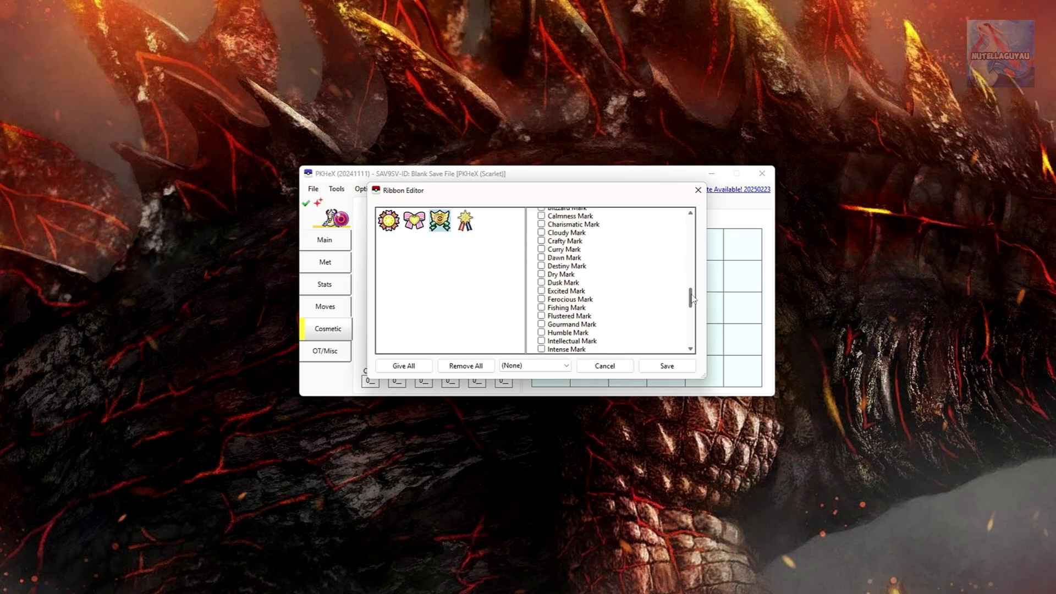
left_click(542, 282)
left_click(674, 365)
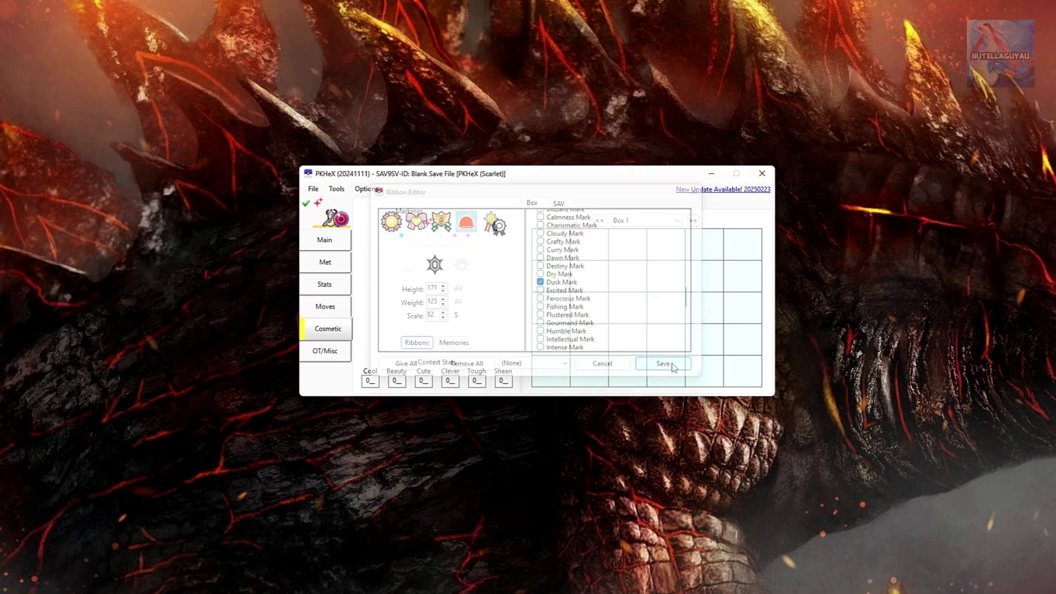
left_click(306, 205)
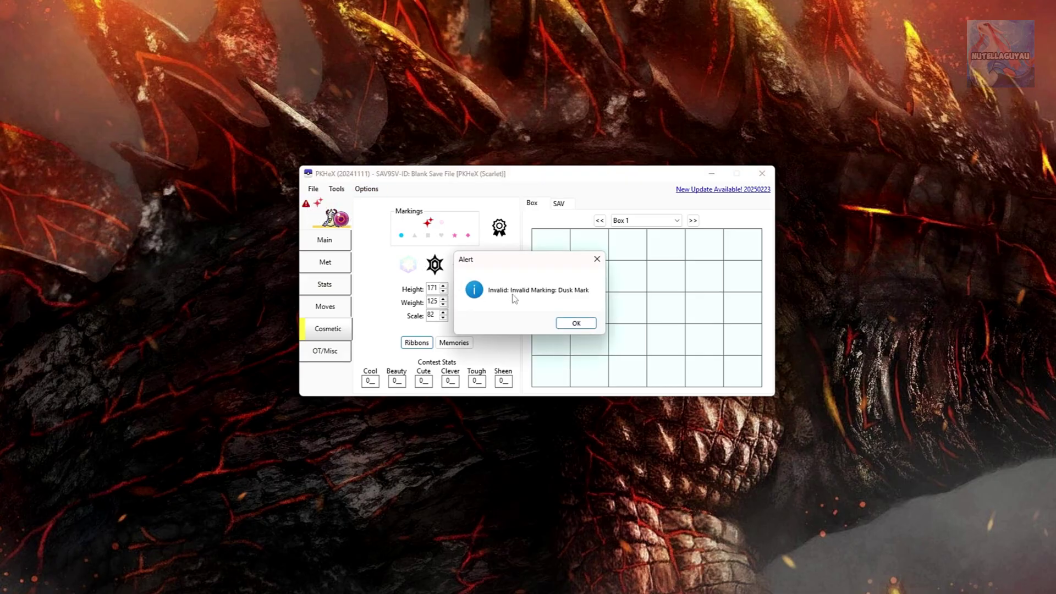
left_click(576, 323)
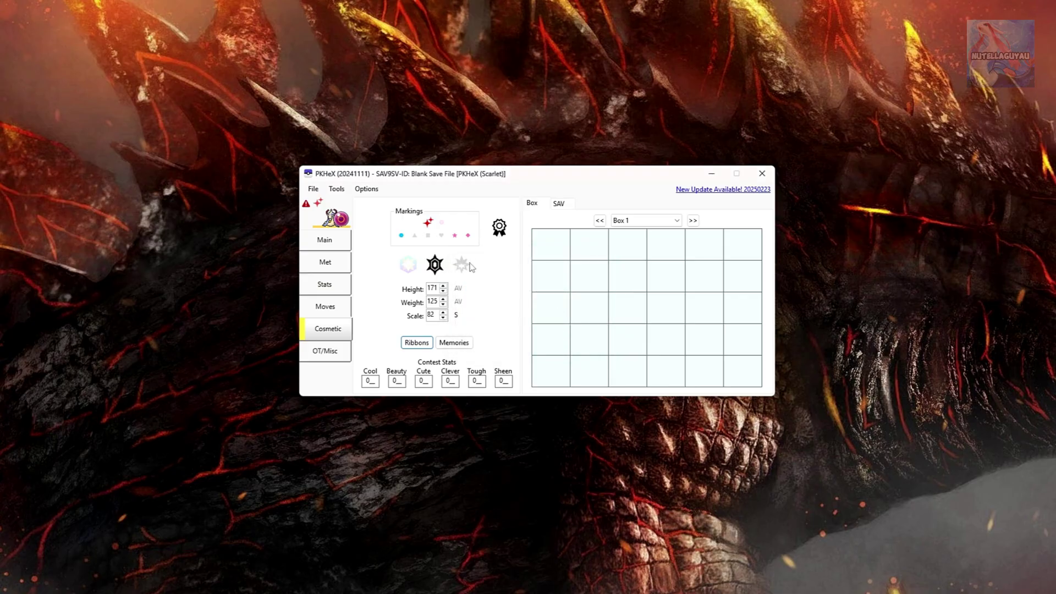
Step: Remove the Dusk Mark from Milotic's ribbons, save the change and recheck its legality
left_click(416, 347)
left_click_drag(691, 226, 692, 292)
left_click(555, 332)
left_click(659, 366)
left_click(305, 204)
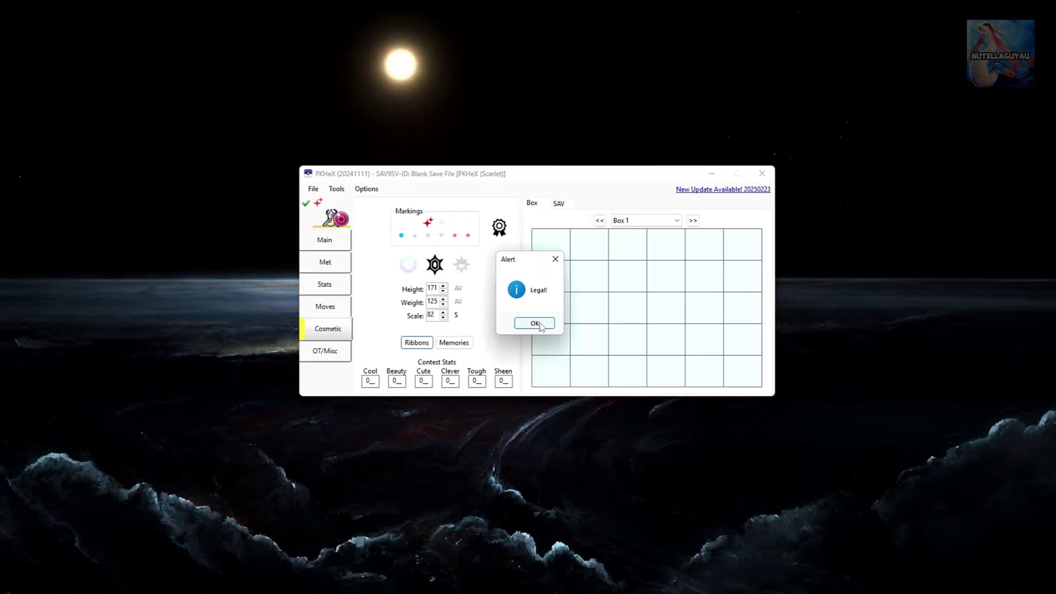
left_click(525, 322)
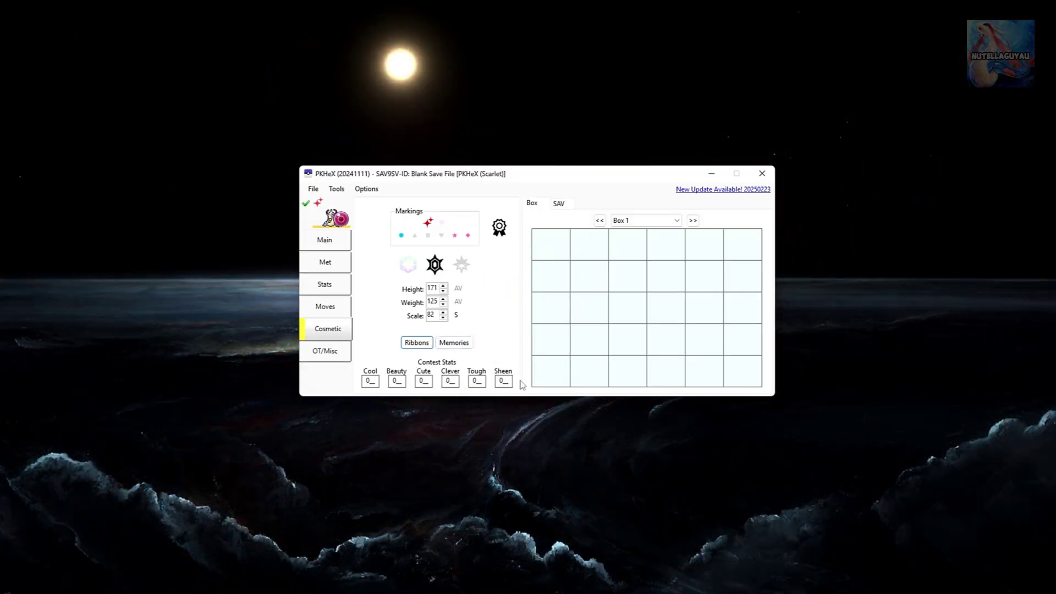
Step: Show Milotic's original trainer information and set the SID to 2222
left_click(324, 358)
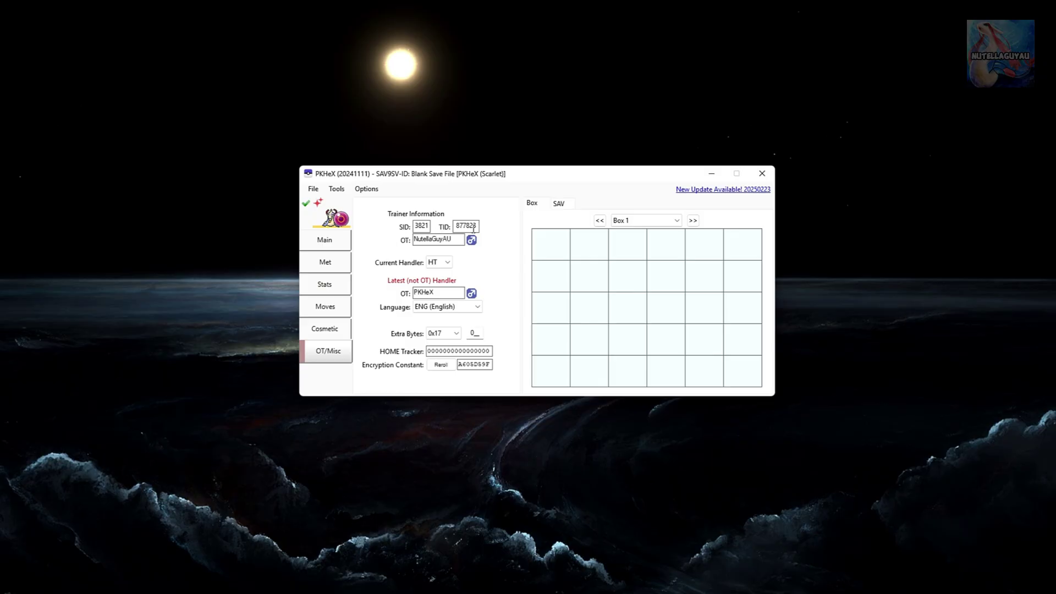
left_click(426, 226)
key("BackSpace")
key("BackSpace")
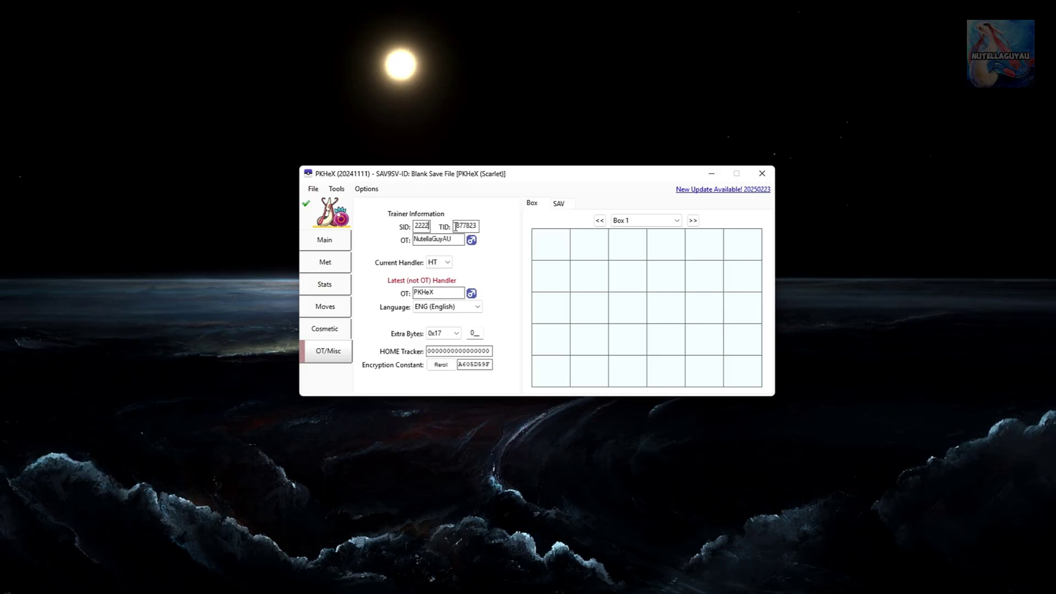
mouse_move(456, 227)
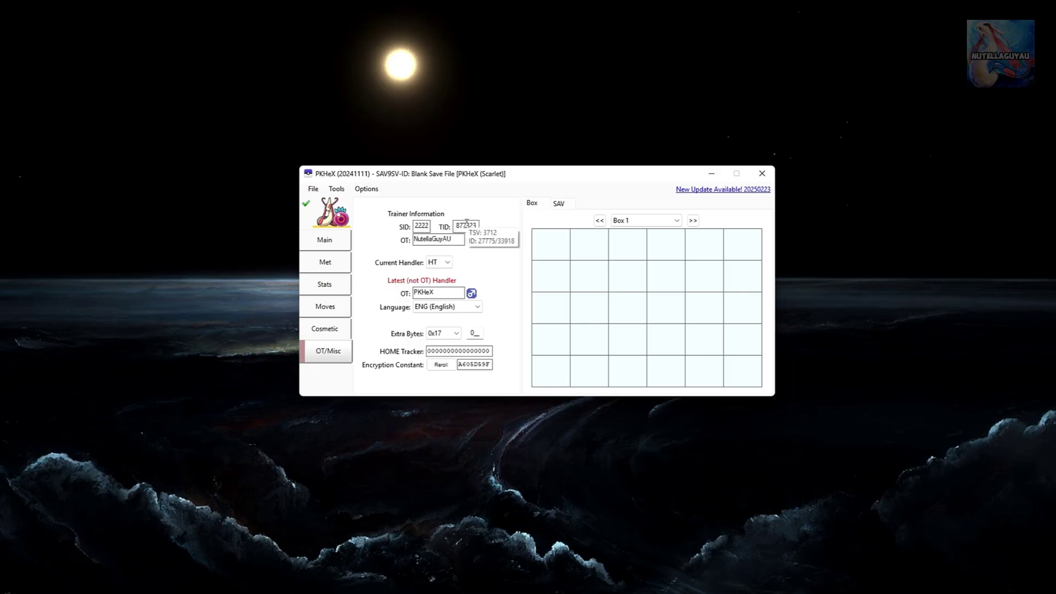
Step: Make Milotic shiny again in its main data and check its legality
left_click(323, 243)
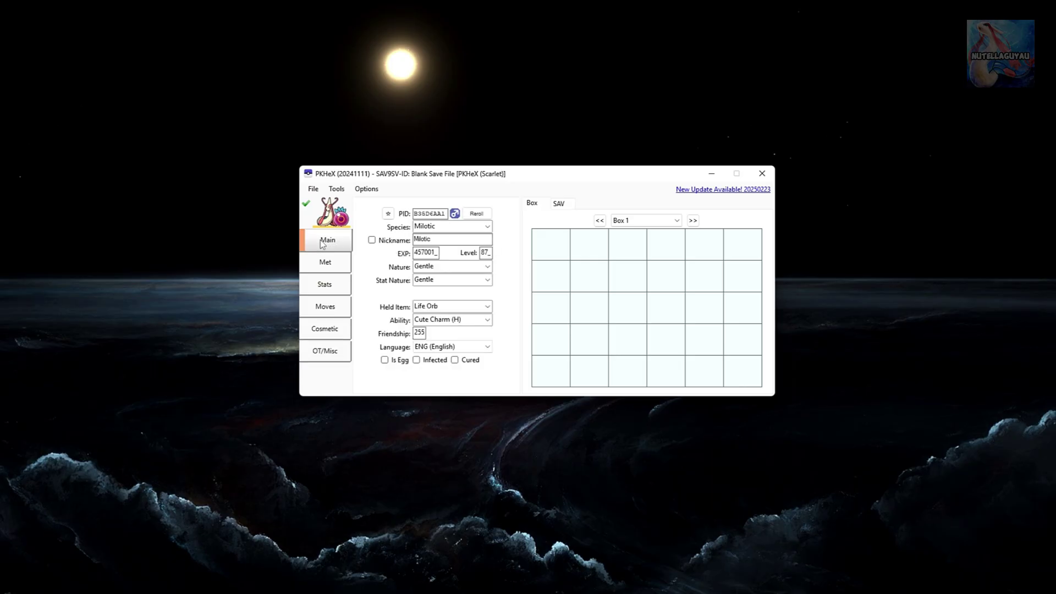
left_click(388, 215)
left_click(306, 204)
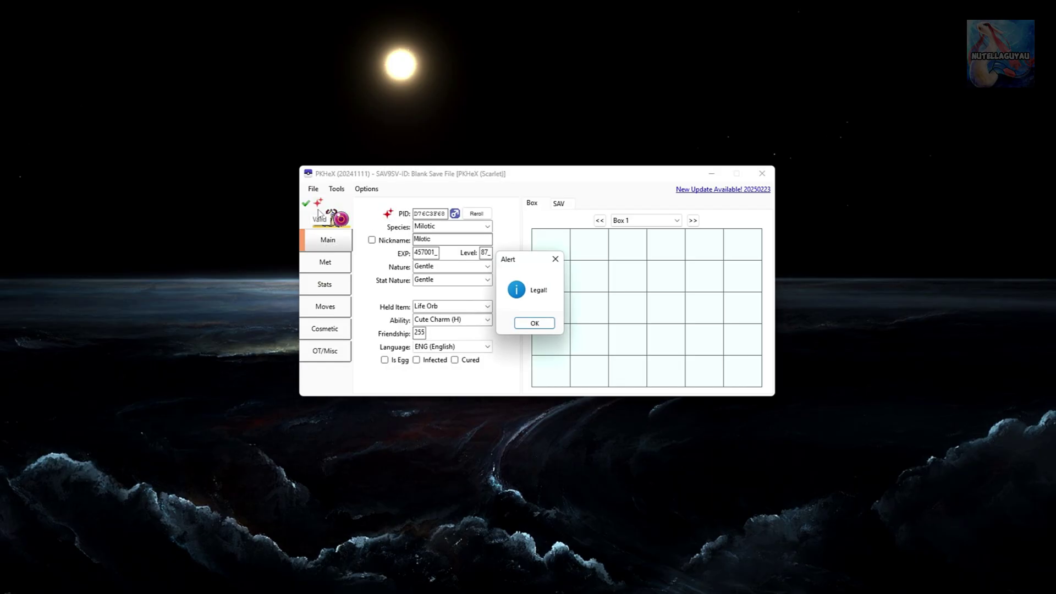
left_click(538, 326)
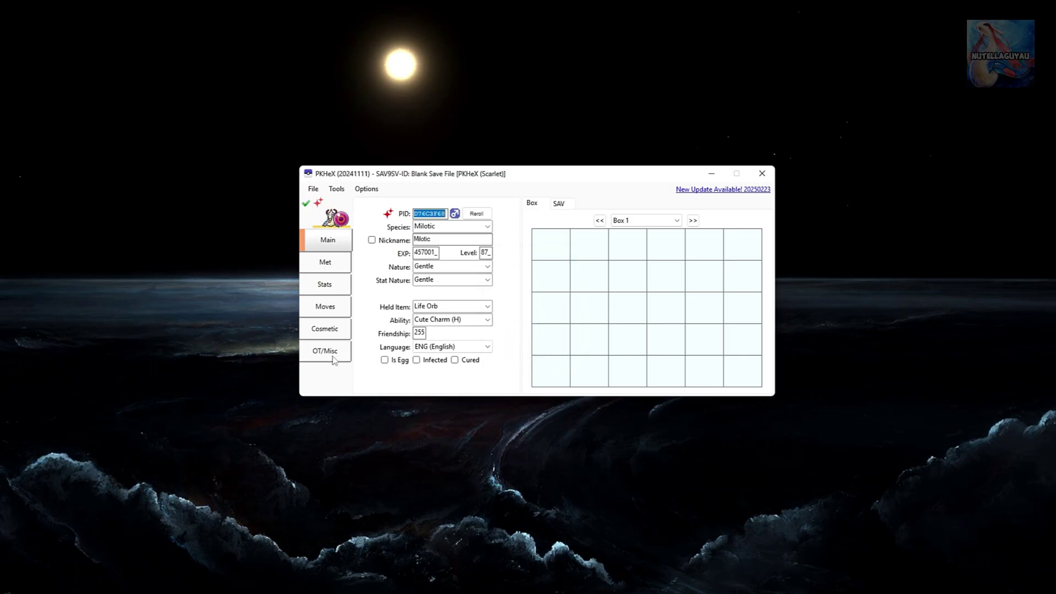
Step: Try "pkmred" as the latest handler's trainer name in the OT/Misc data and check Milotic's legality
left_click(333, 358)
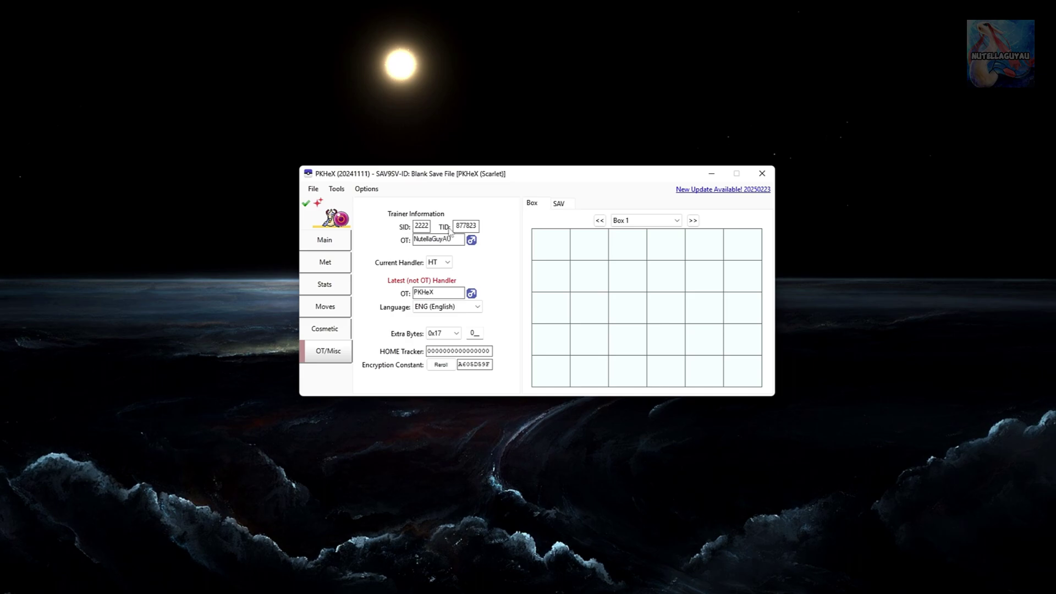
mouse_move(306, 208)
left_click_drag(451, 292, 356, 294)
type("pkmred")
left_click(306, 204)
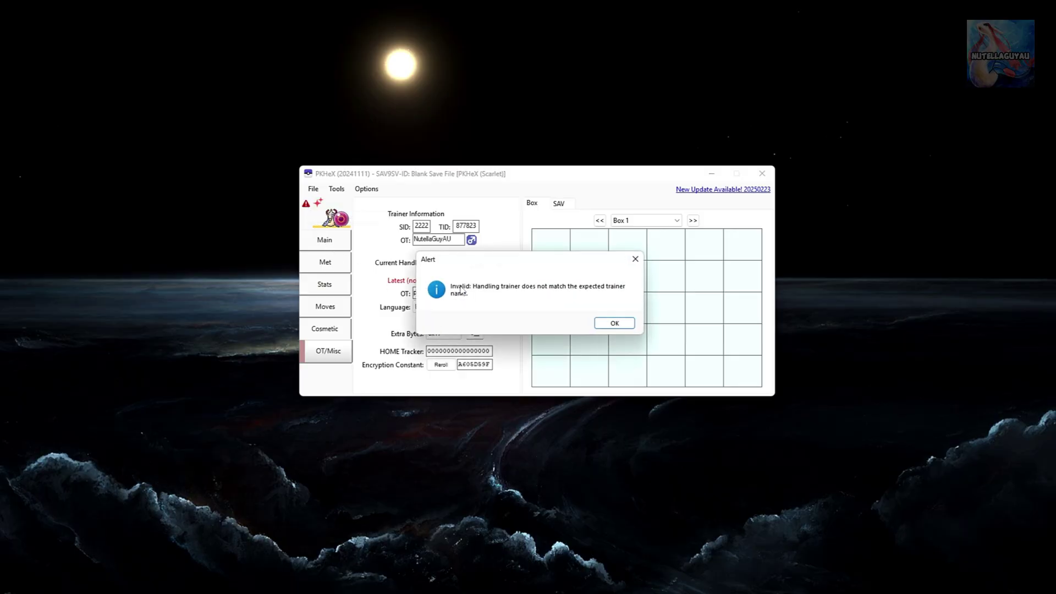
left_click(615, 323)
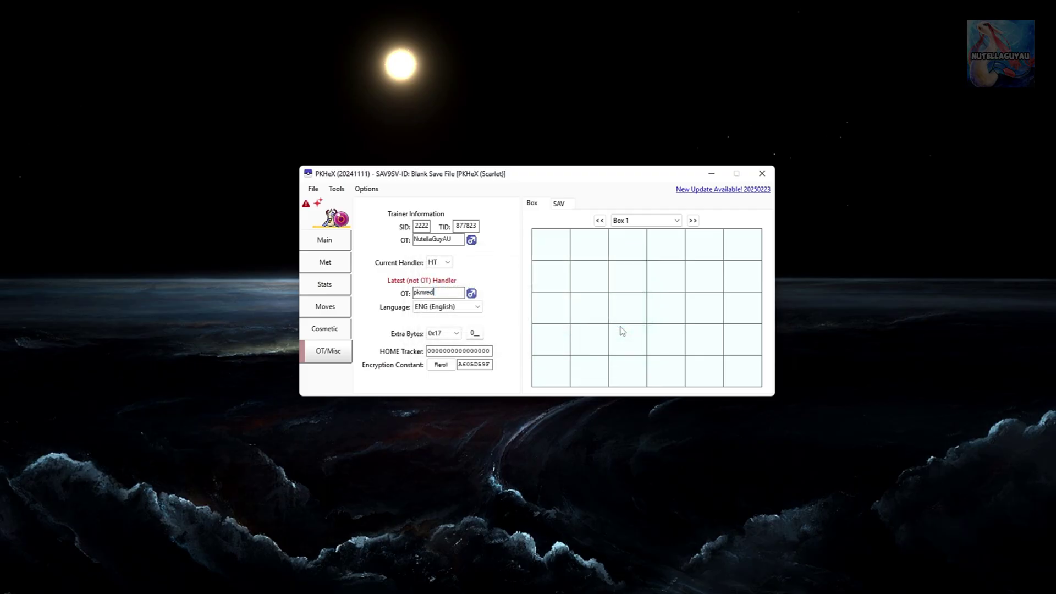
left_click(448, 292)
left_click(306, 204)
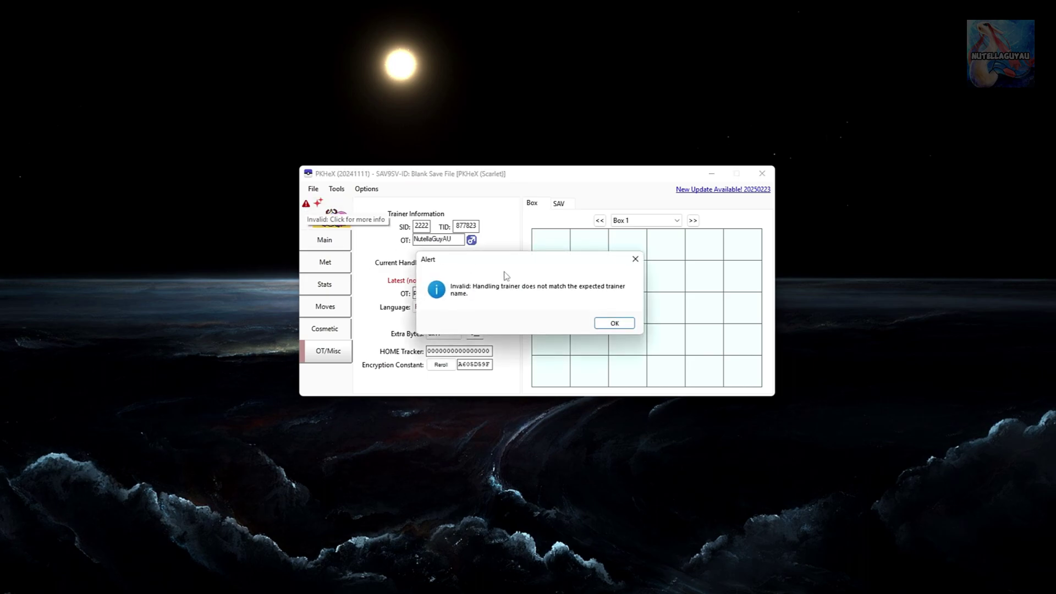
left_click(614, 323)
Step: Run the Auto-Legality Mod's Legalize Active Pokemon on Milotic again to correct the handler data
left_click(333, 189)
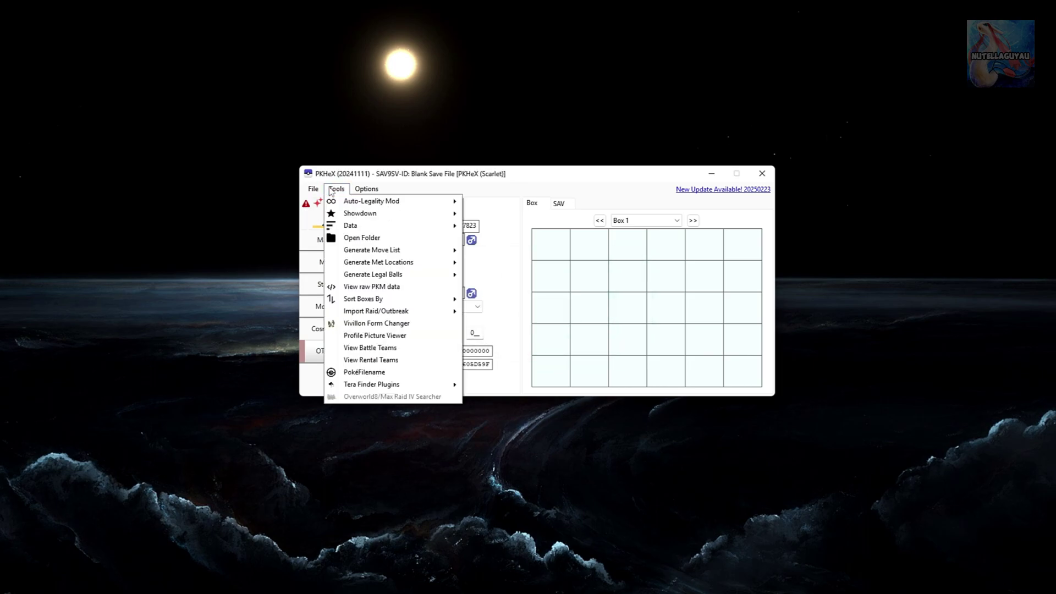
left_click(333, 189)
left_click(335, 189)
mouse_move(385, 201)
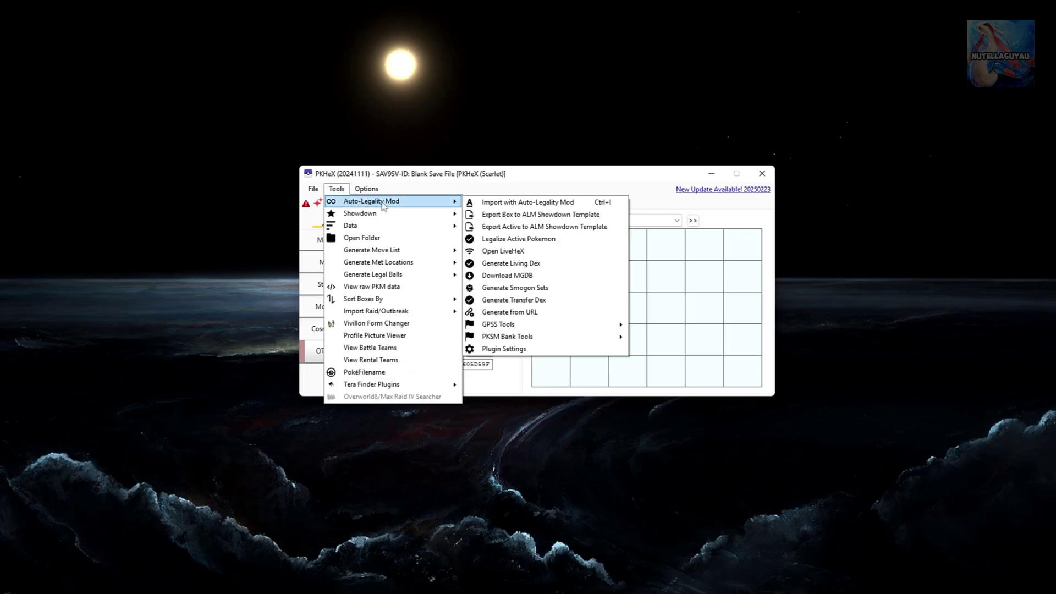
left_click(526, 240)
left_click(562, 325)
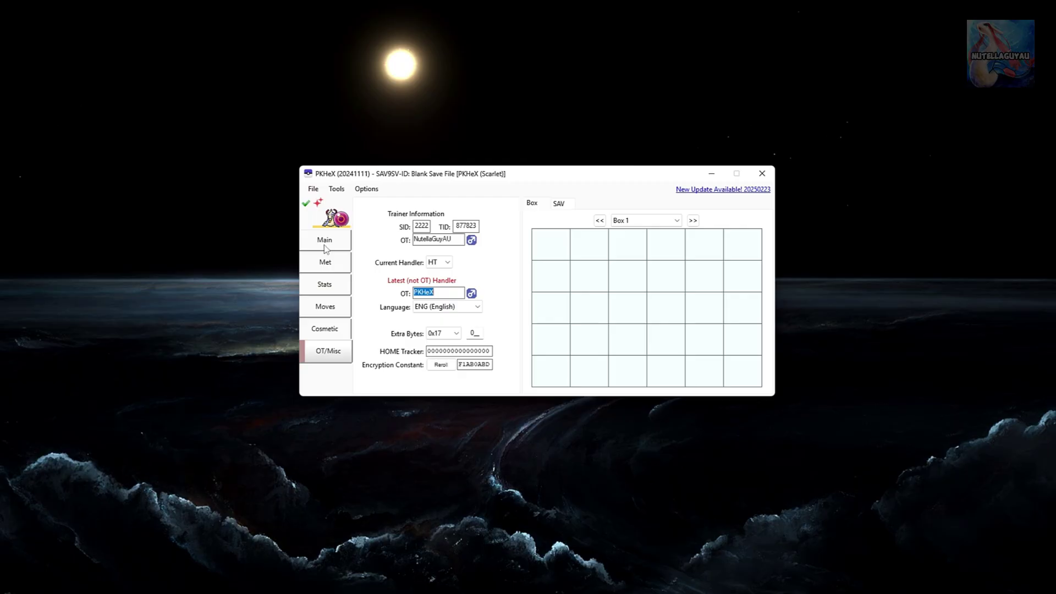
Step: Save the finished Milotic to the Desktop as a decrypted .pk9 file under the suggested file name
left_click(326, 242)
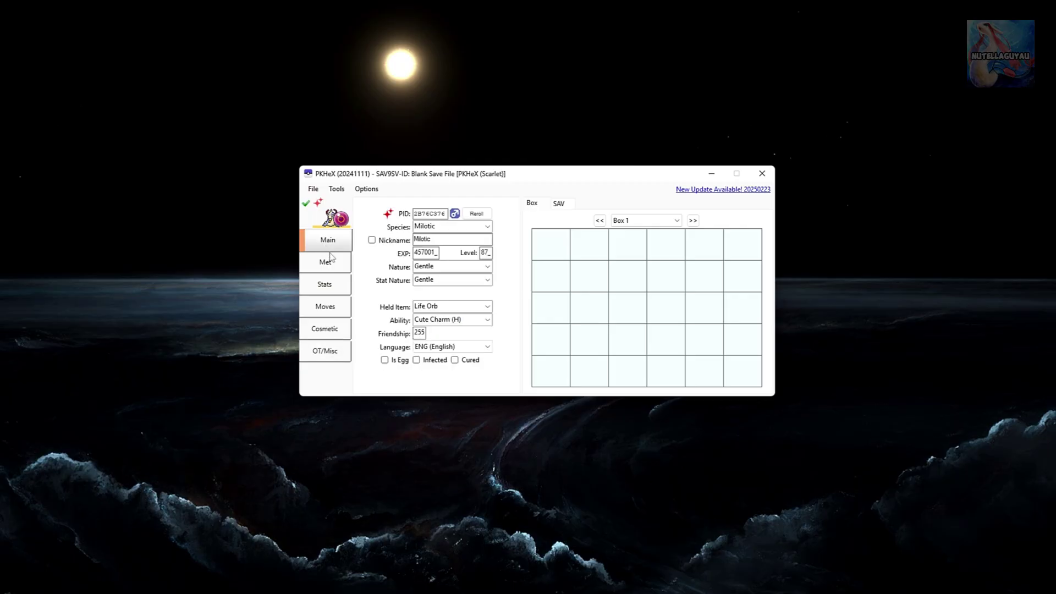
left_click(314, 191)
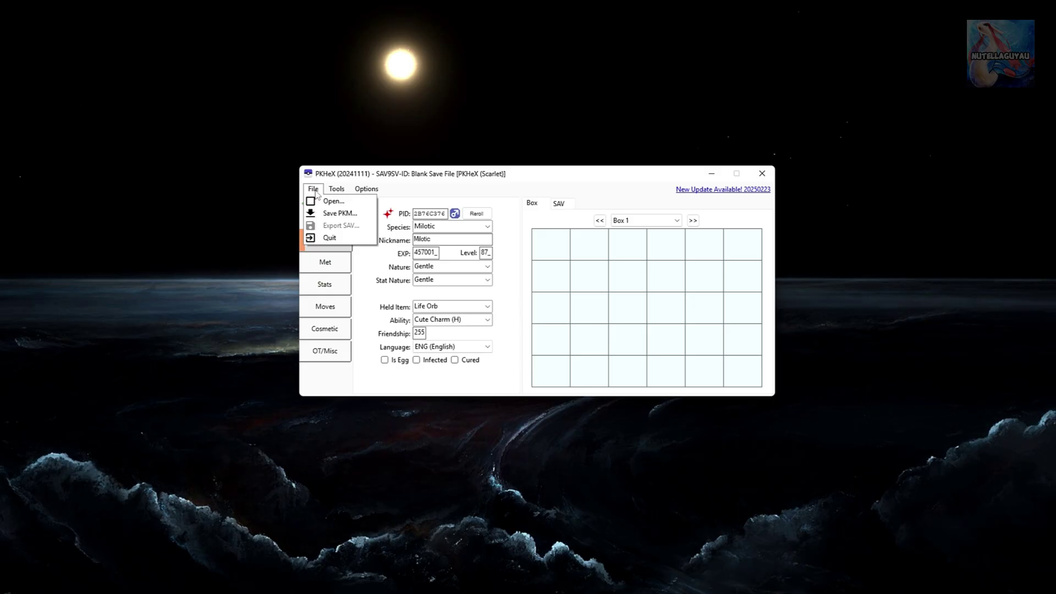
left_click(341, 214)
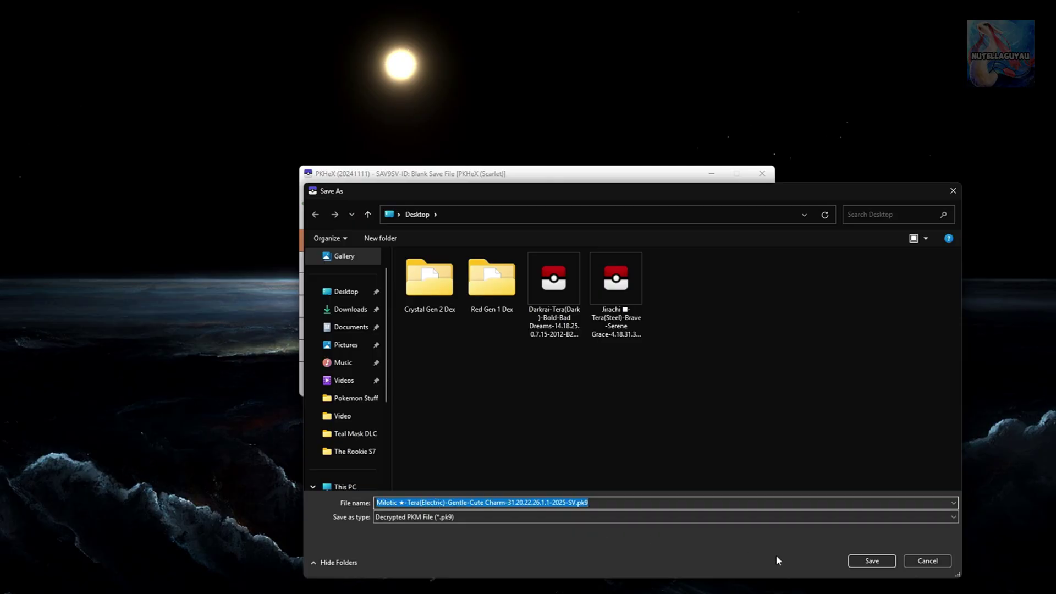
left_click(879, 559)
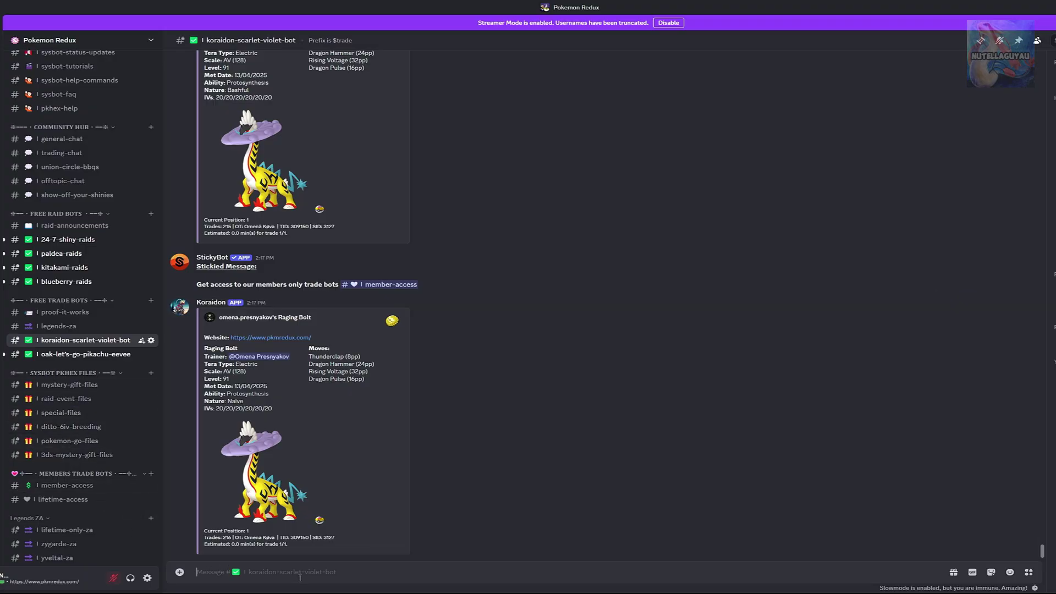
Step: In Discord's koraidon-scarlet-violet-bot channel, send the trade command "$t" with the Milotic .pk9 file from the Desktop attached
type("$t")
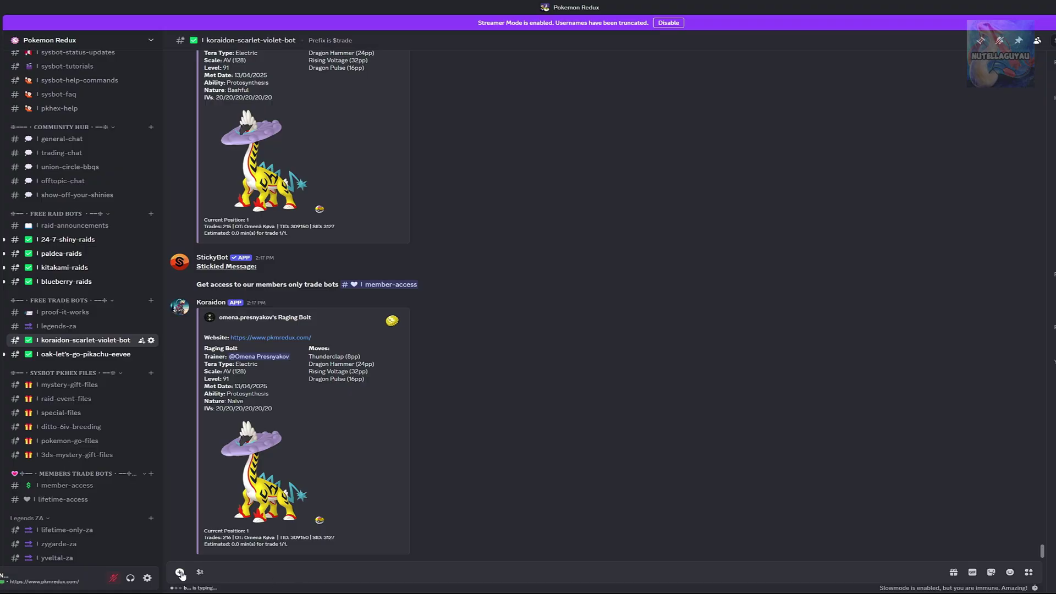
left_click(180, 573)
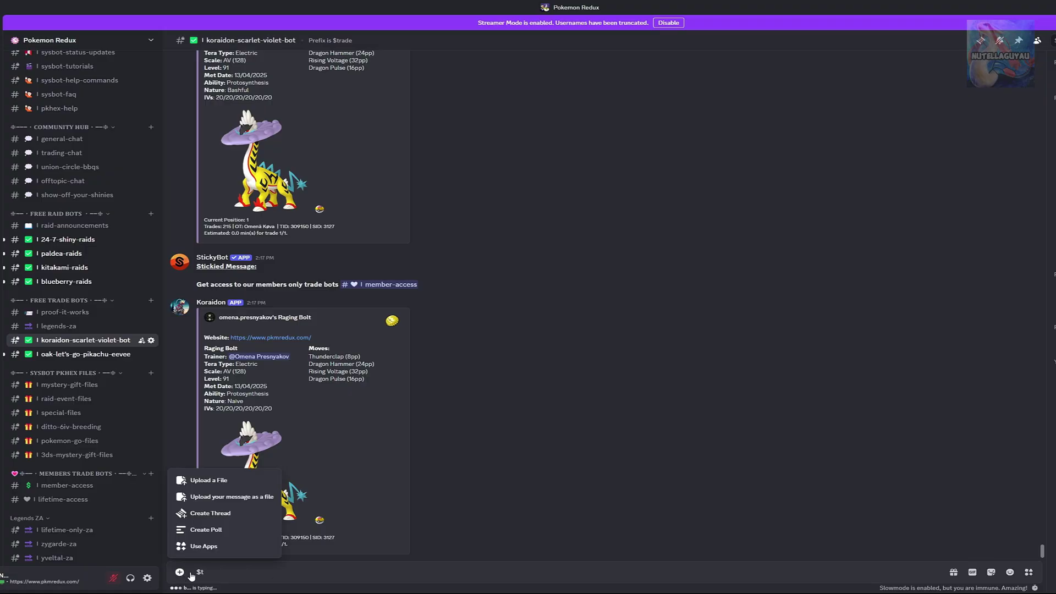
left_click(202, 481)
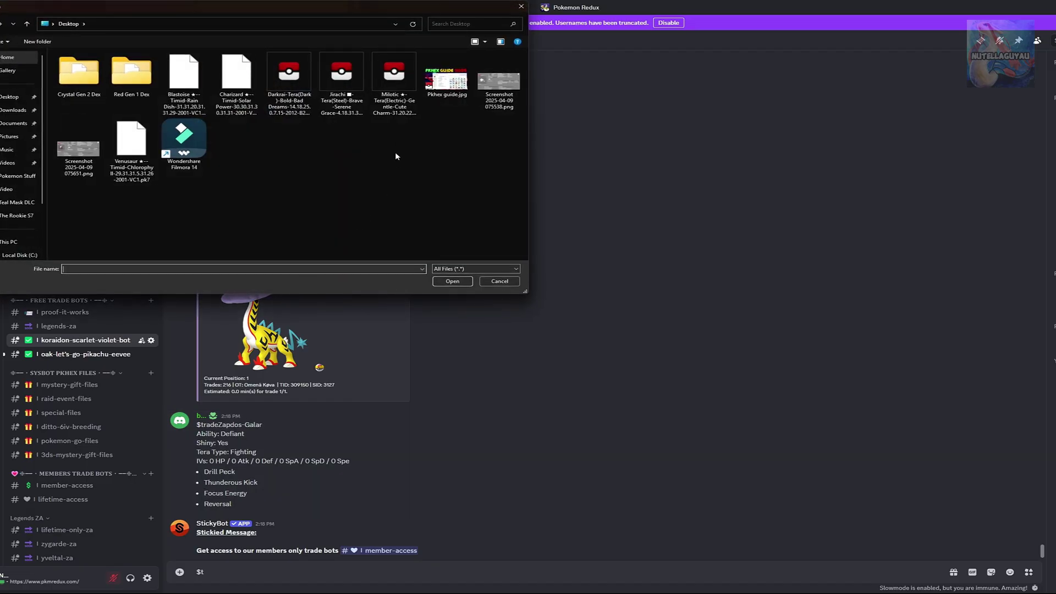
double_click(401, 87)
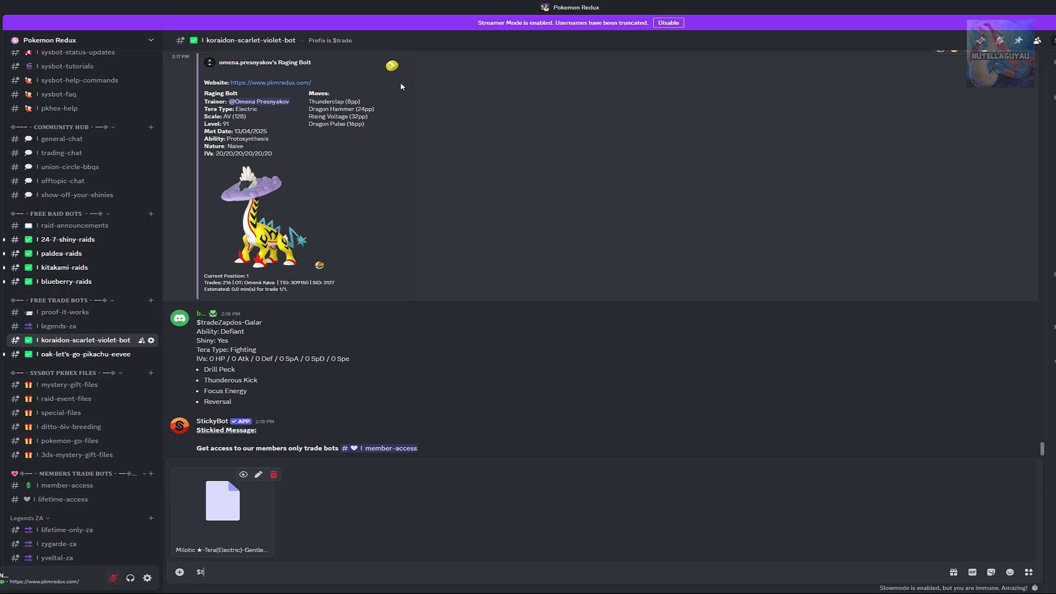
key("Return")
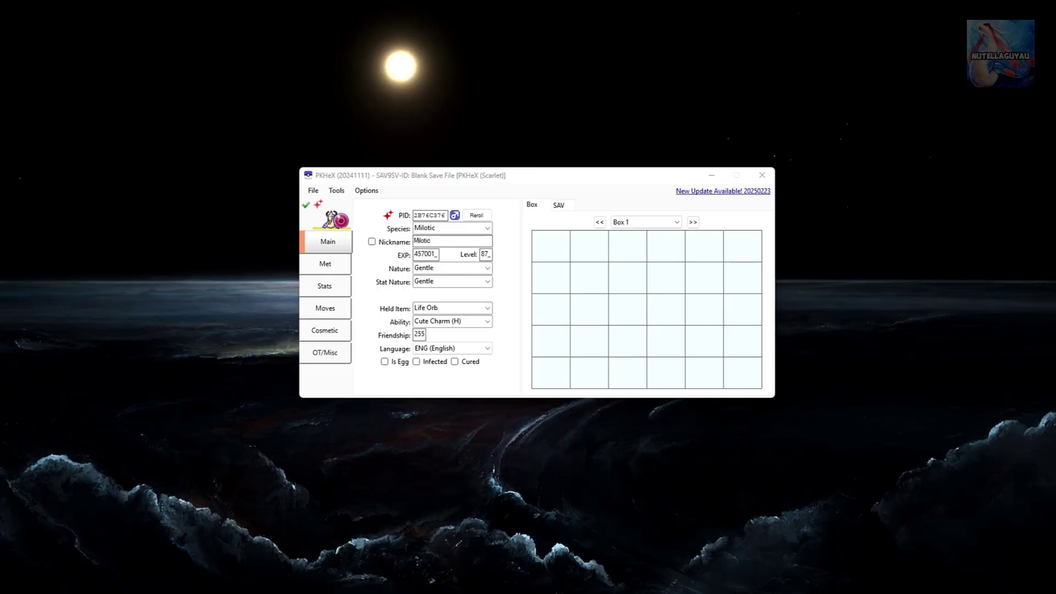
Step: Switch back to PKHeX and generate a Living Dex with the Auto-Legality Mod
left_click(344, 194)
left_click(343, 194)
mouse_move(374, 203)
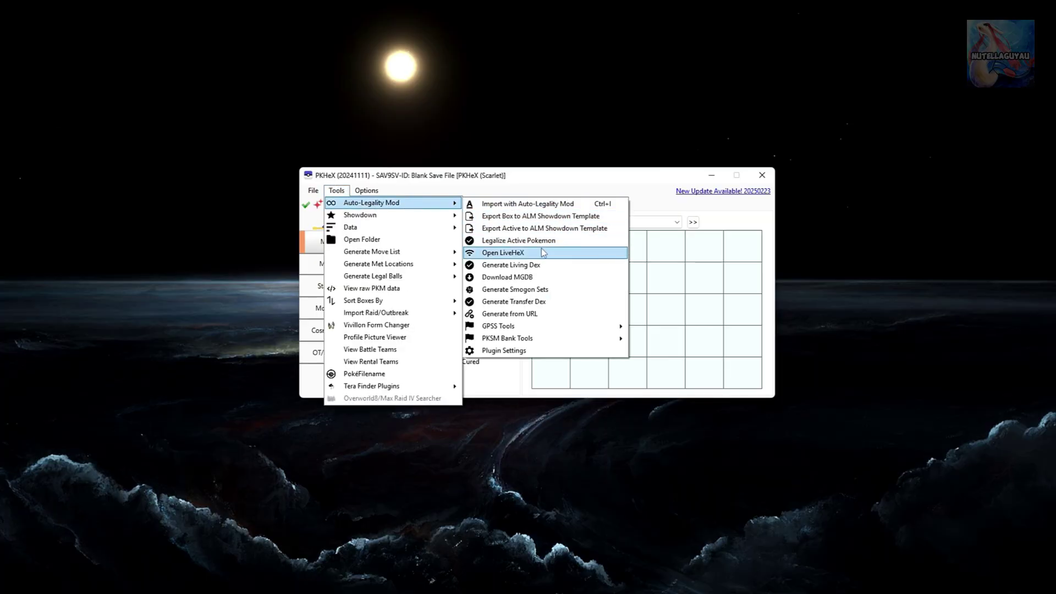
left_click(538, 266)
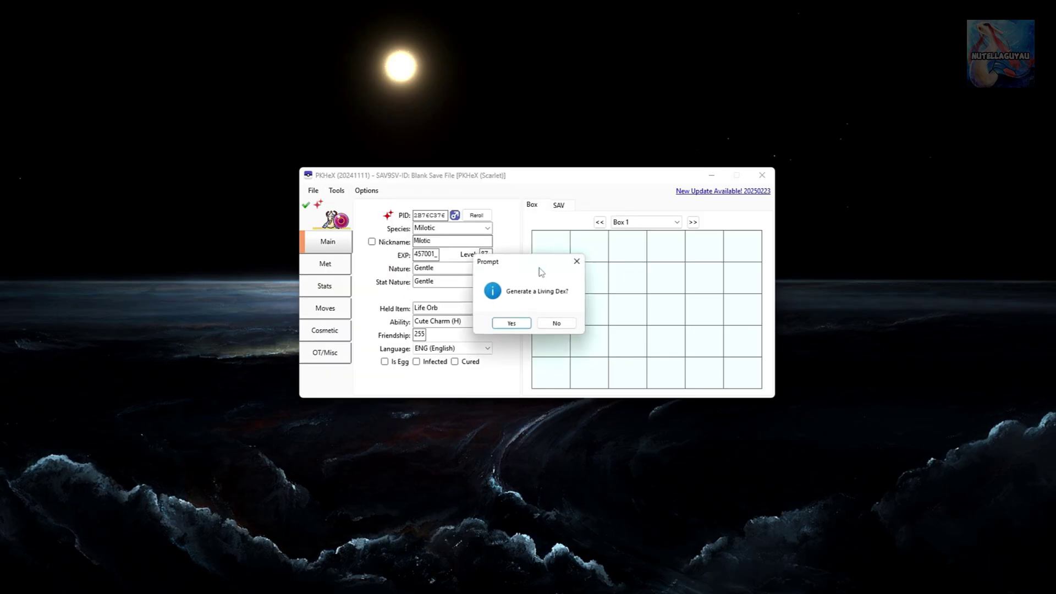
left_click(516, 329)
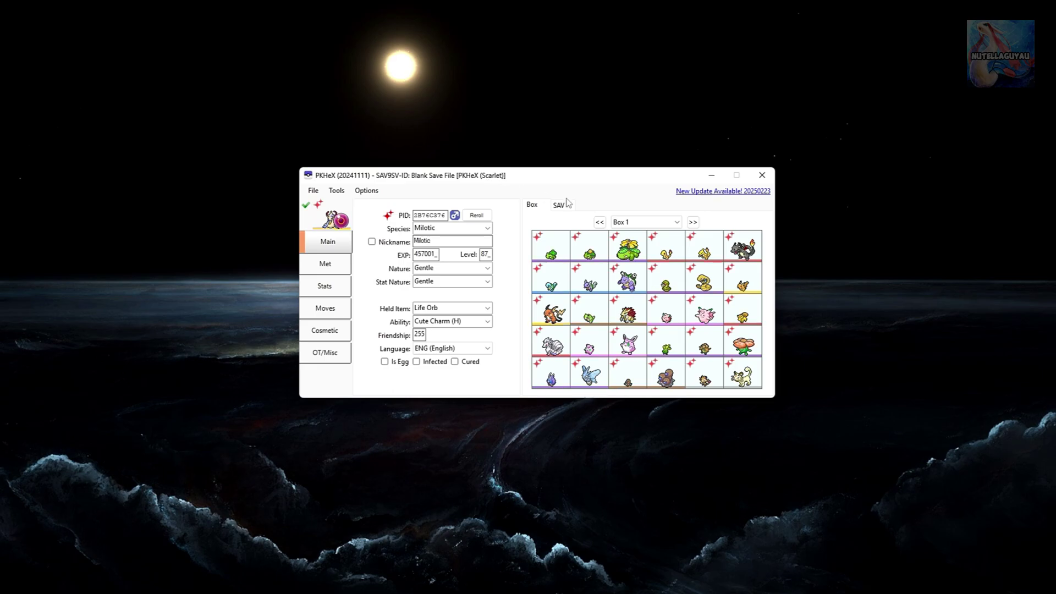
Step: Look through the generated Living Dex boxes from Box 1 up to Box 12
left_click(693, 222)
left_click(693, 222)
left_click(693, 223)
left_click(693, 222)
left_click(693, 222)
left_click(693, 222)
left_click(693, 222)
left_click(693, 222)
left_click(692, 223)
left_click(693, 222)
left_click(693, 222)
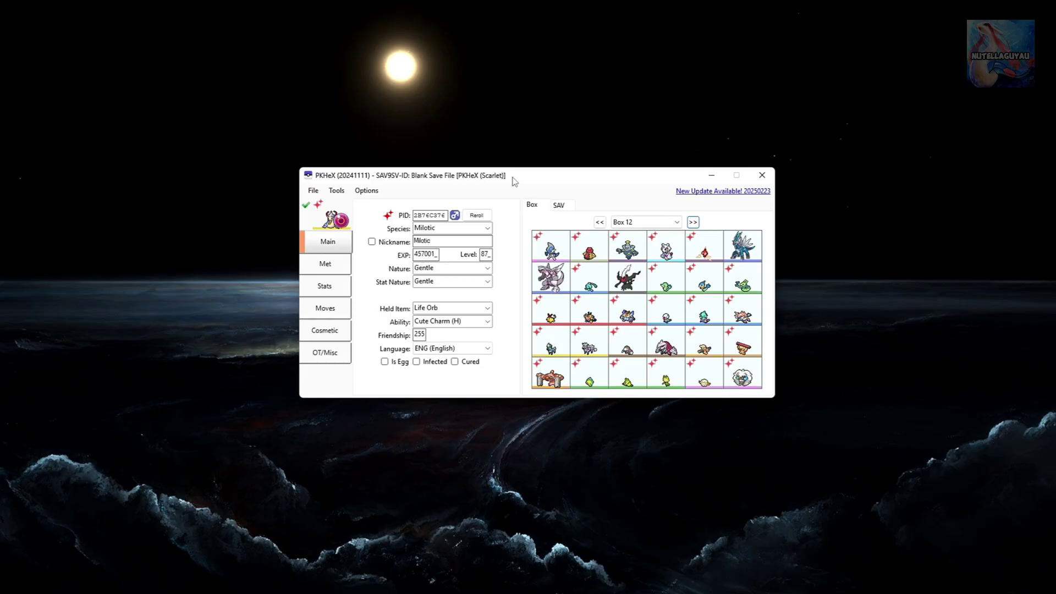
Step: Open the Auto-Legality Mod's plugin settings and bring up the Customization options
left_click(337, 191)
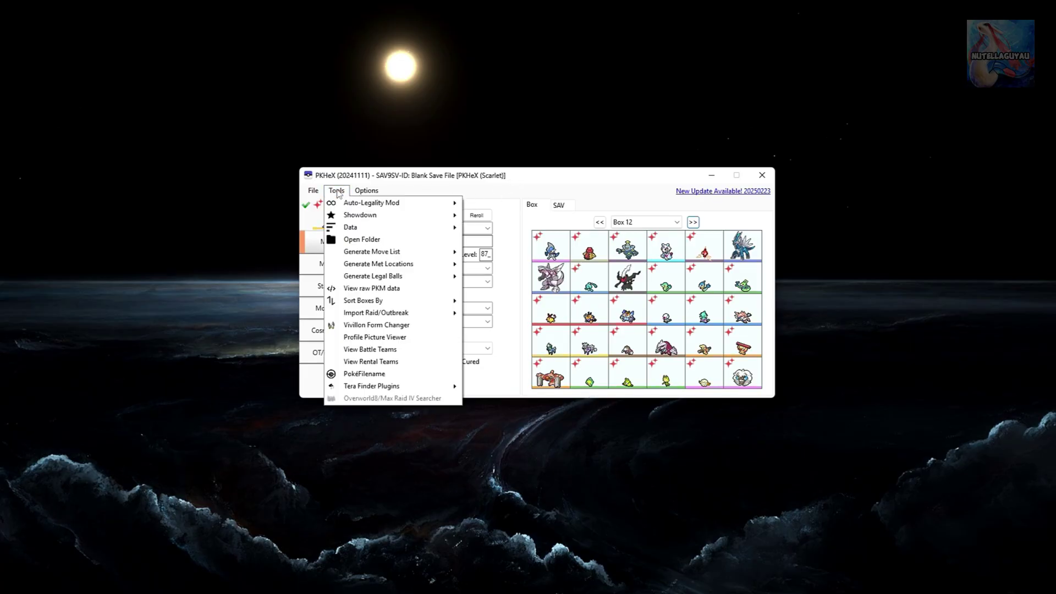
left_click(336, 191)
left_click(336, 191)
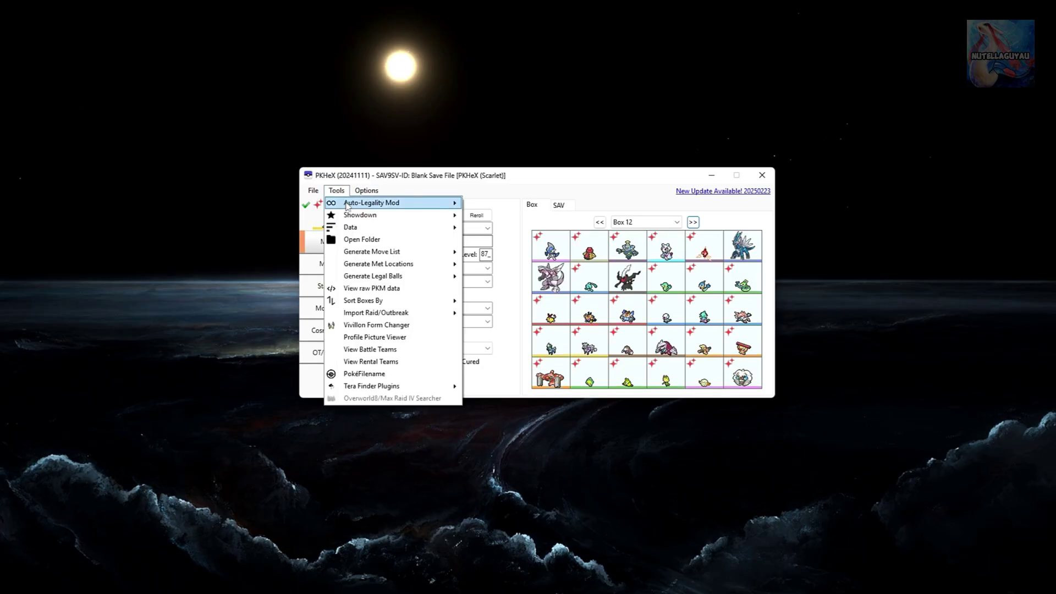
mouse_move(385, 203)
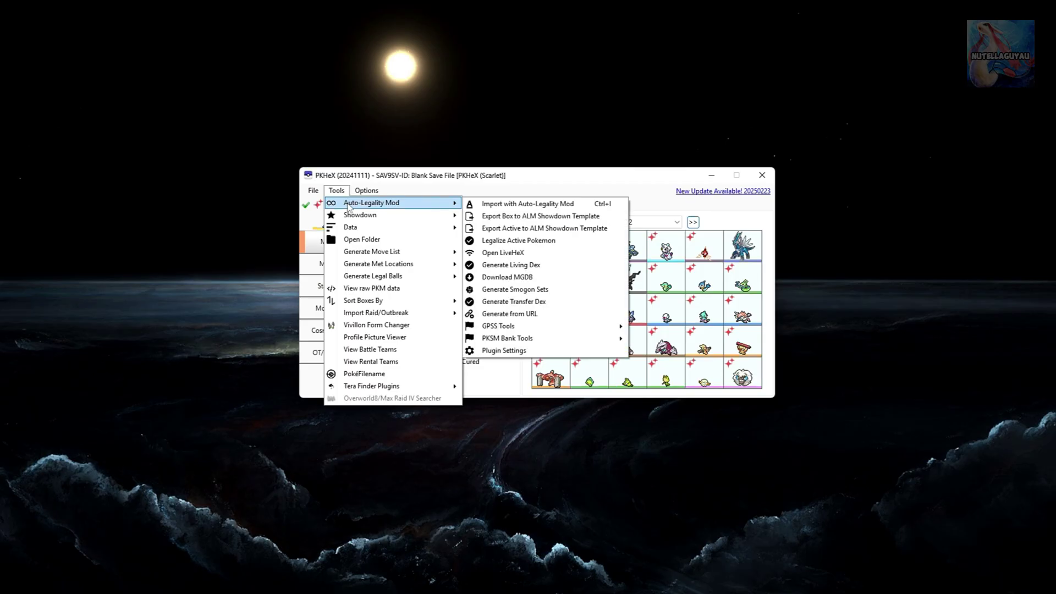
left_click(509, 354)
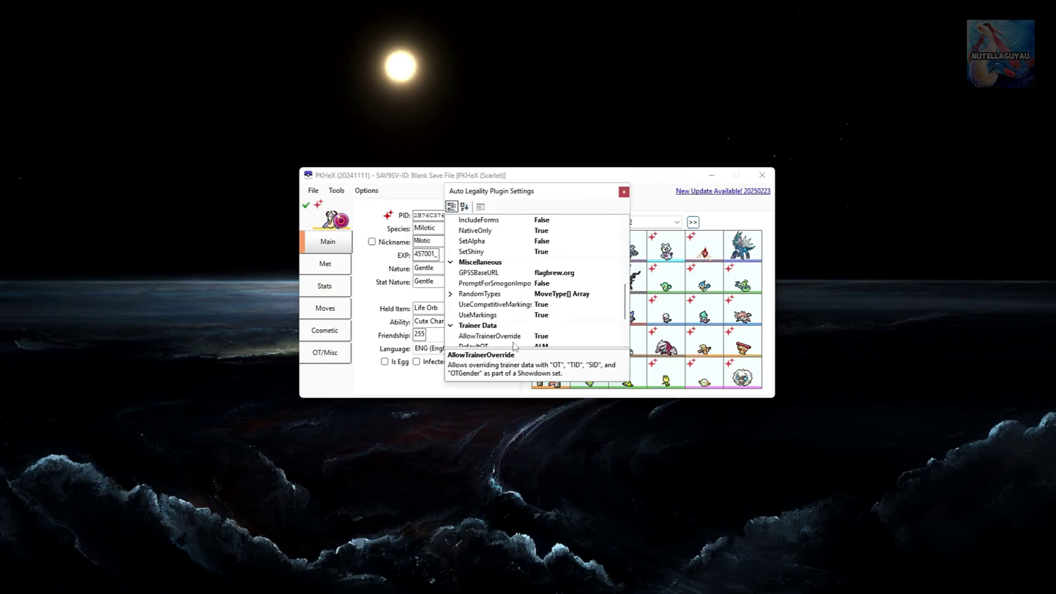
left_click_drag(626, 297, 623, 231)
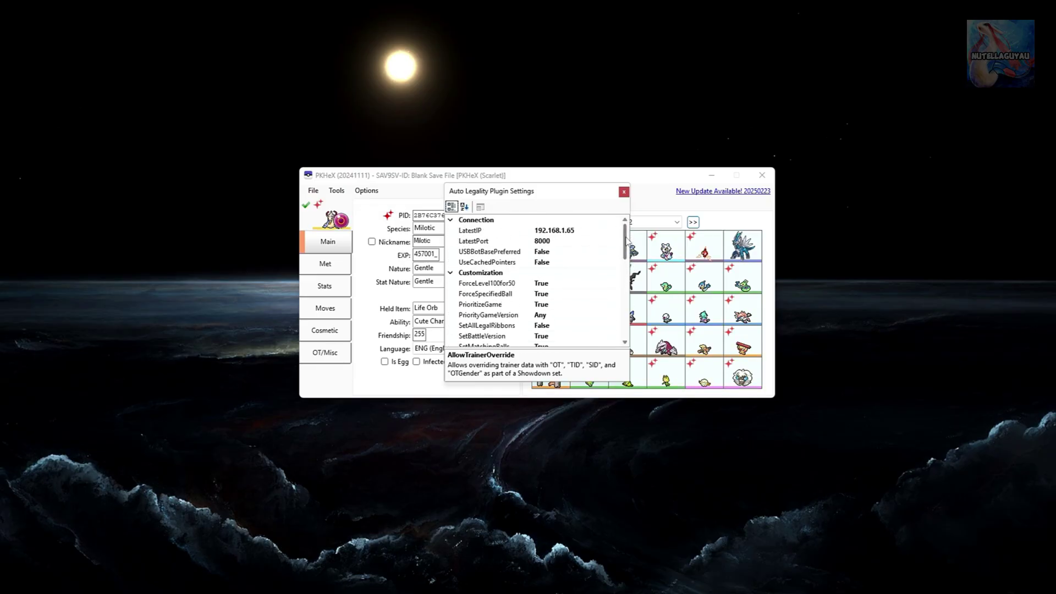
scroll(462, 286, "down", 1)
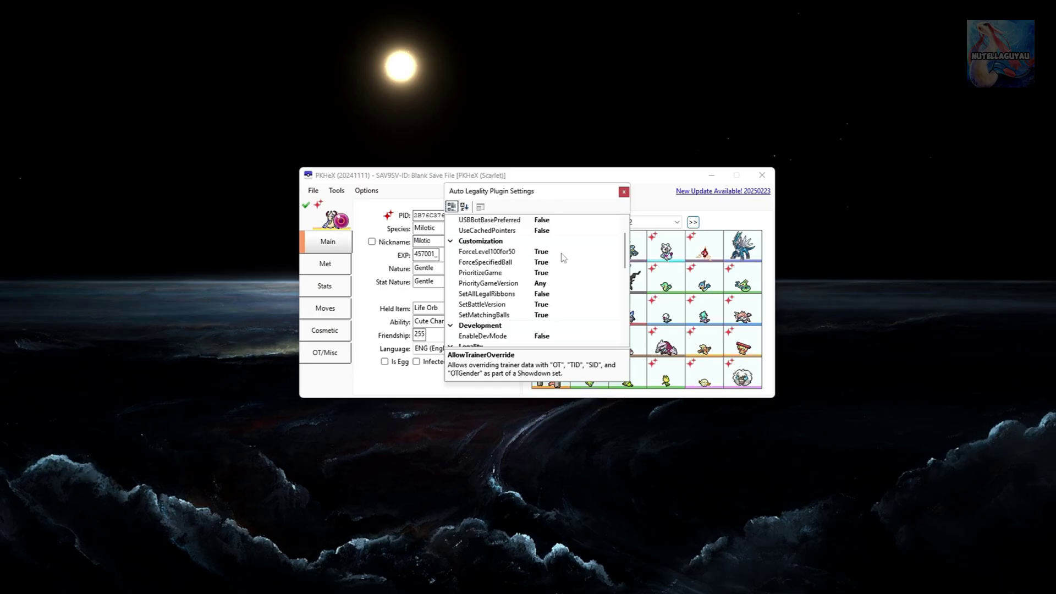
Step: Examine the descriptions of ForceSpecifiedBall, PrioritizeGame and PriorityGameVersion, and the True/False choices of SetAllLegalRibbons
left_click(511, 263)
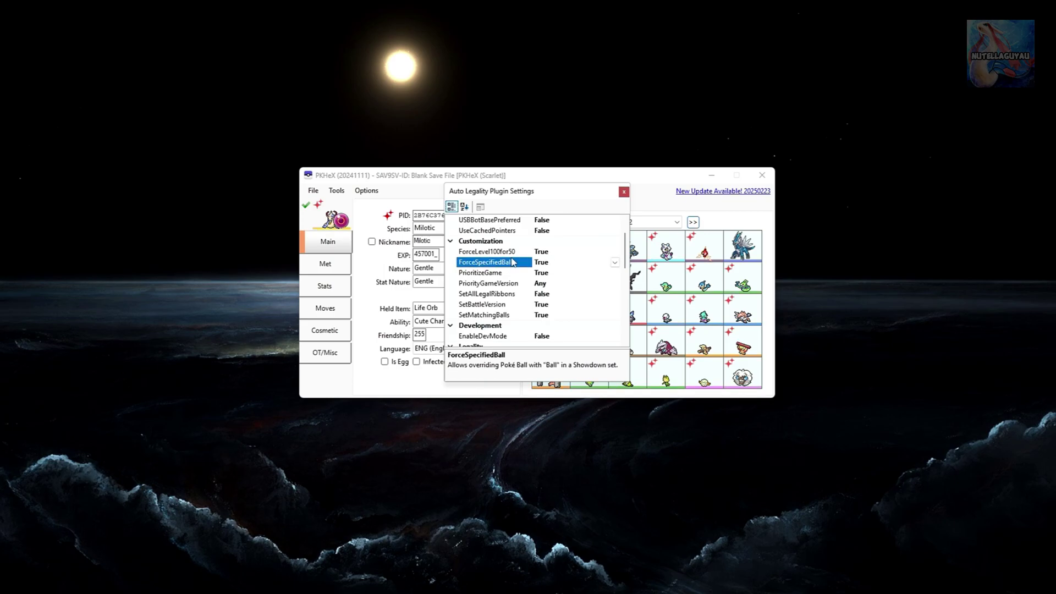
left_click(504, 274)
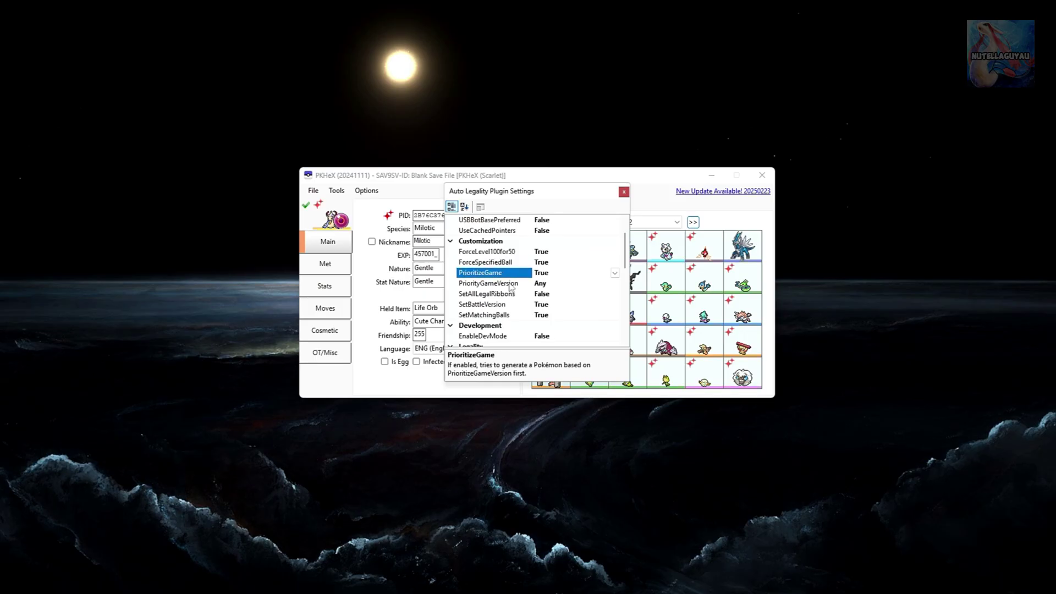
left_click(505, 286)
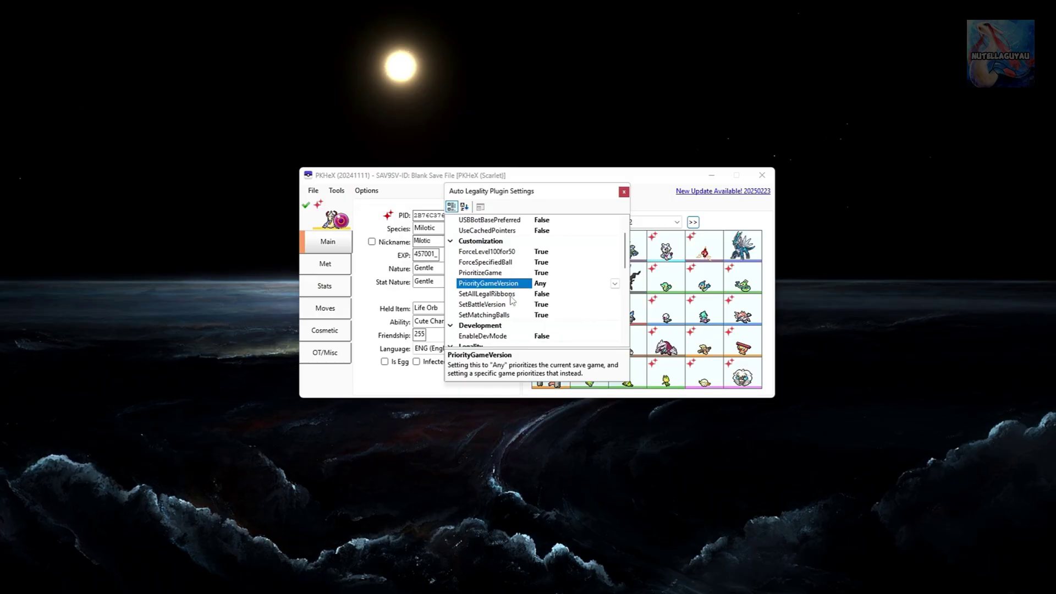
left_click(512, 296)
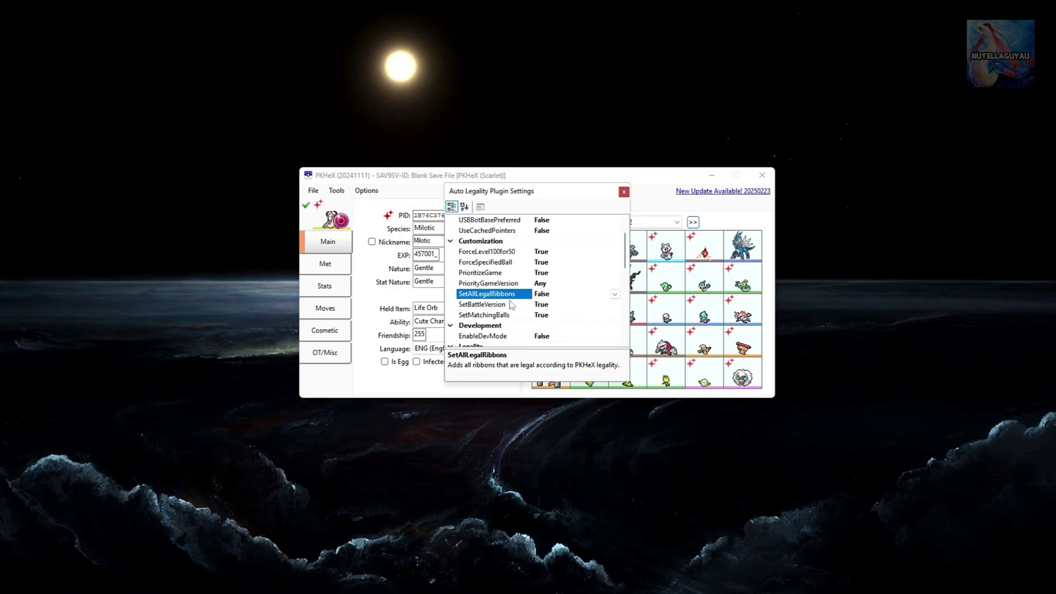
left_click(615, 295)
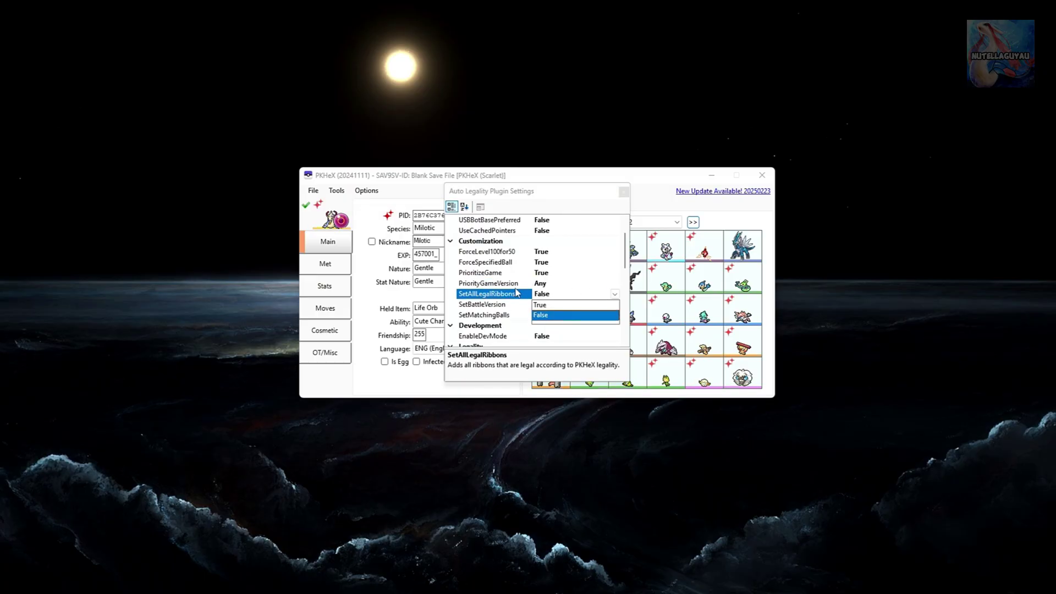
left_click(548, 298)
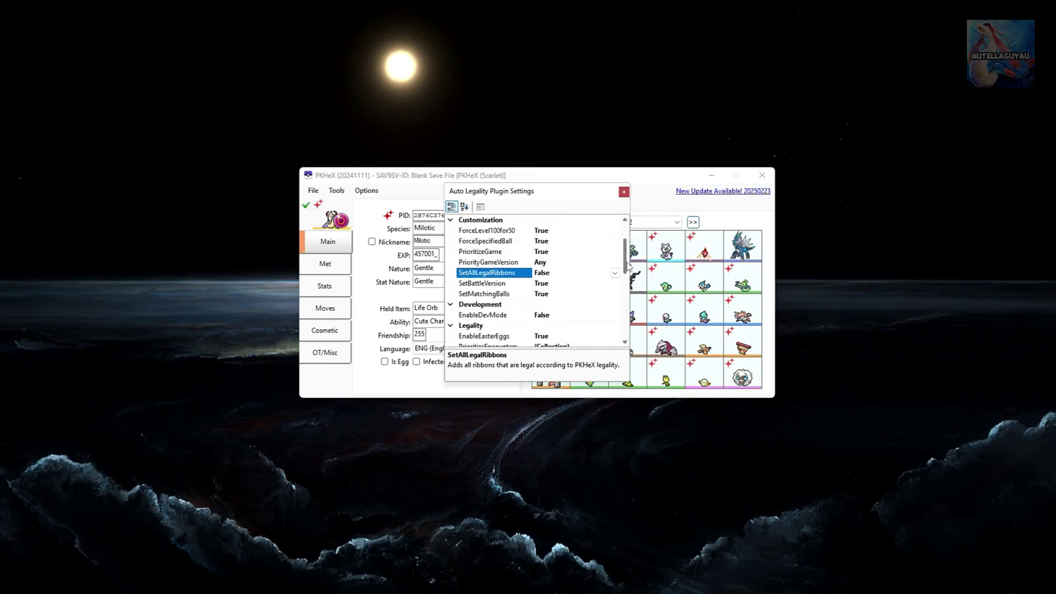
Step: Read what the SetBattleVersion and SetMatchingBalls customization options do
scroll(628, 266, "down", 1)
scroll(627, 266, "down", 1)
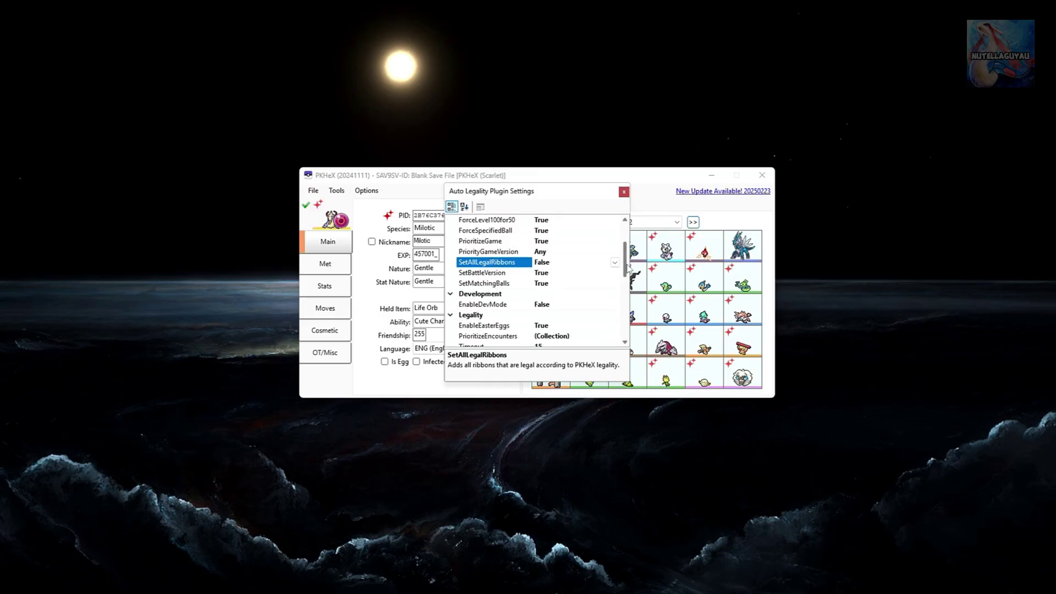
left_click(513, 273)
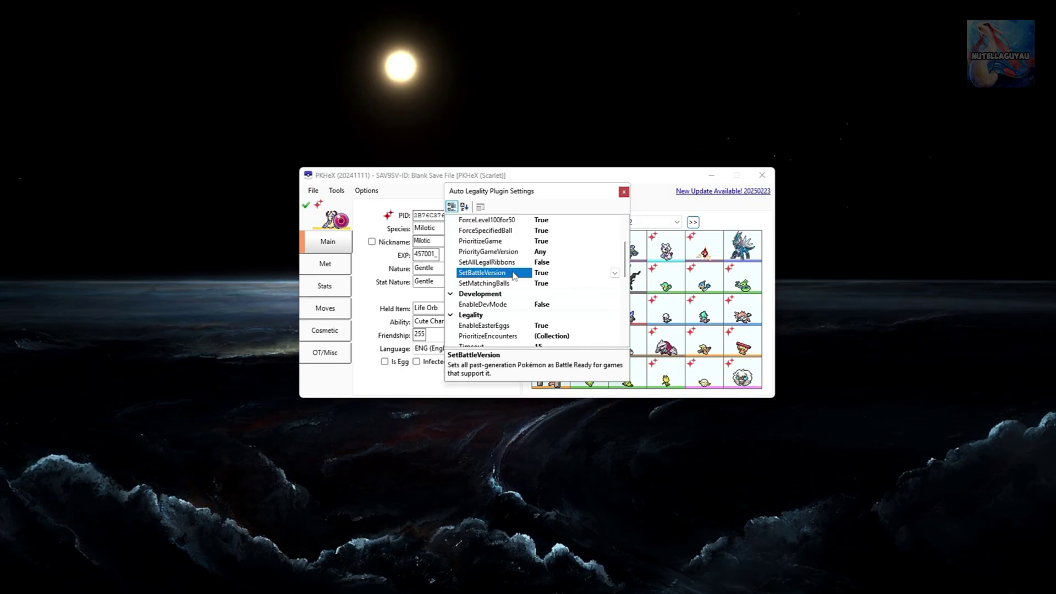
left_click(516, 283)
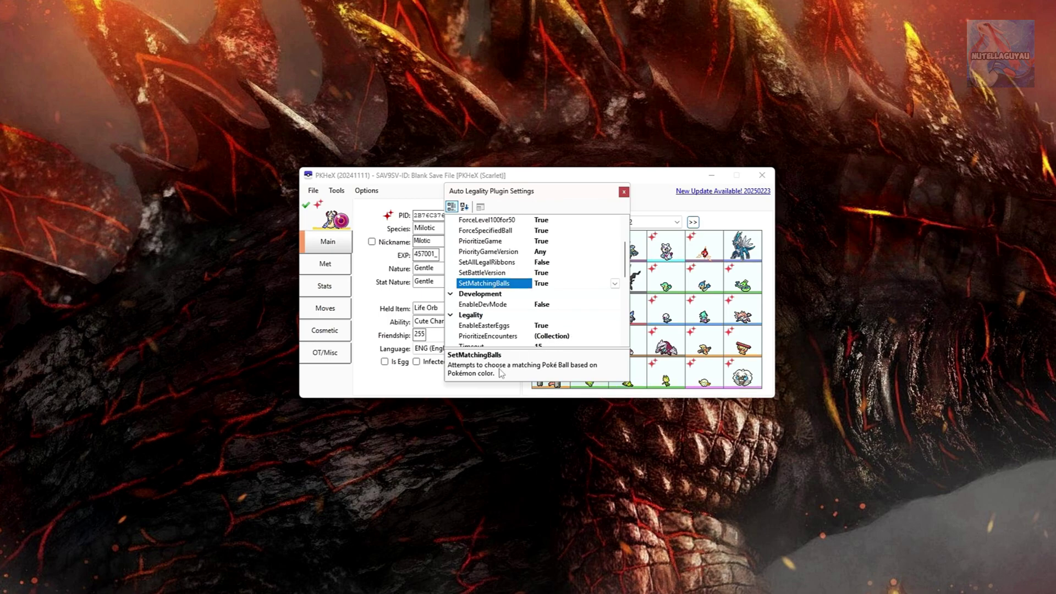
left_click(615, 284)
Step: Read what the Living Dex options IncludeForms, NativeOnly and SetAlpha do in the plugin settings
scroll(627, 275, "down", 2)
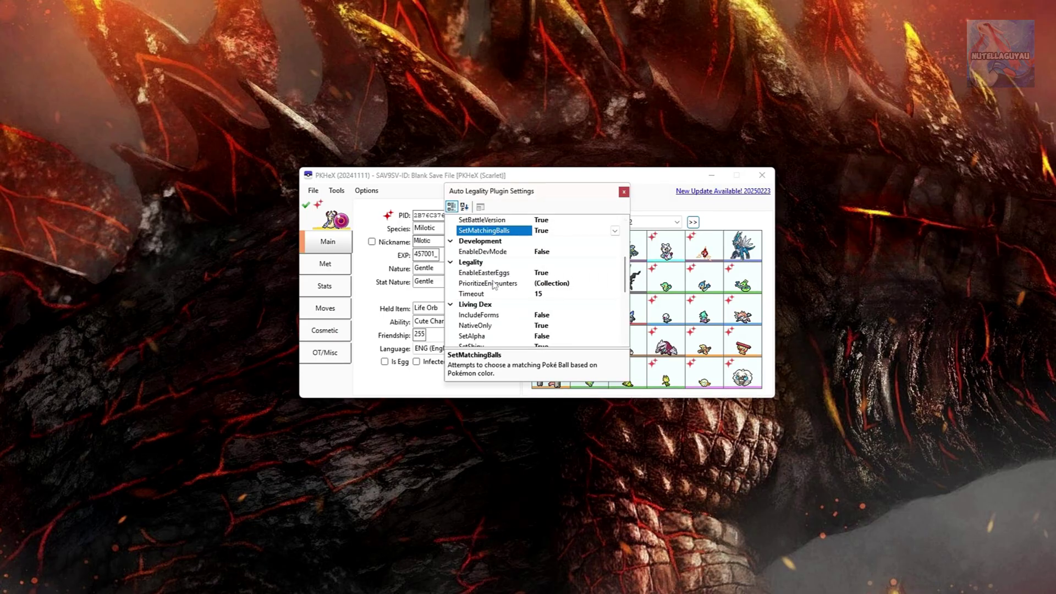
scroll(627, 267, "down", 2)
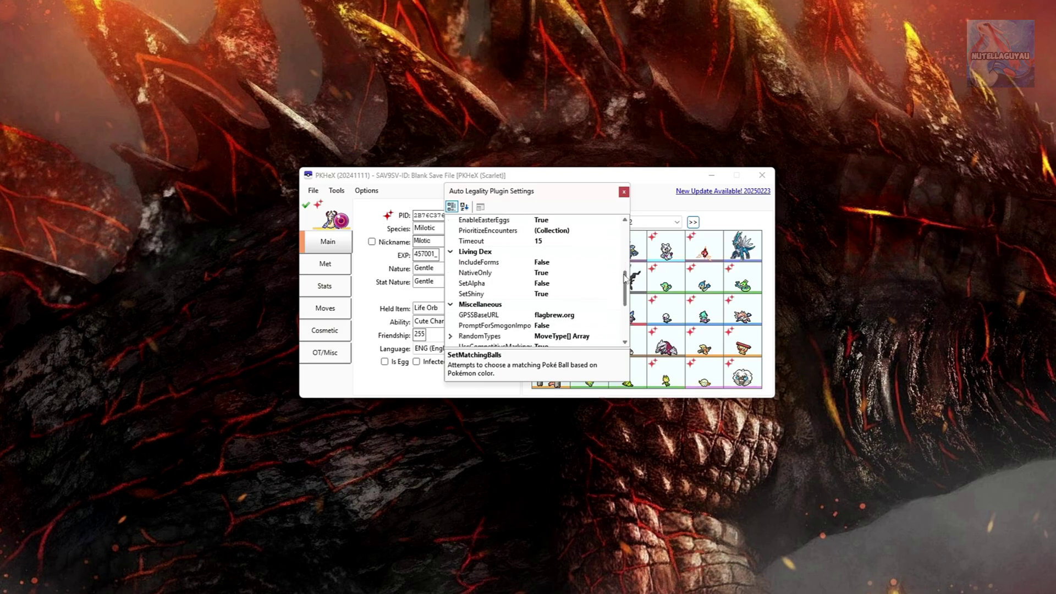
left_click(486, 263)
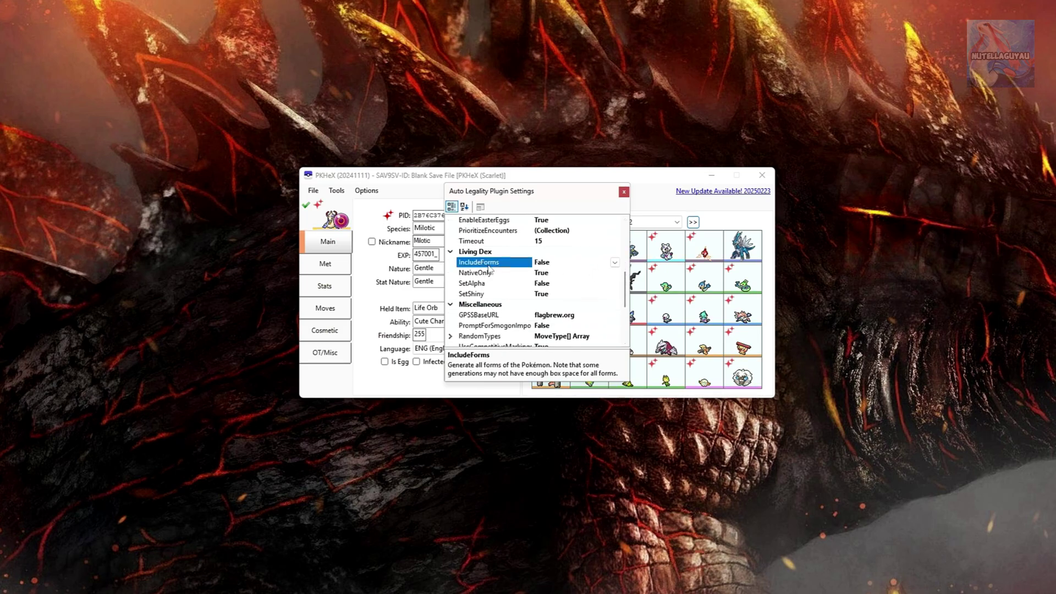
left_click(611, 274)
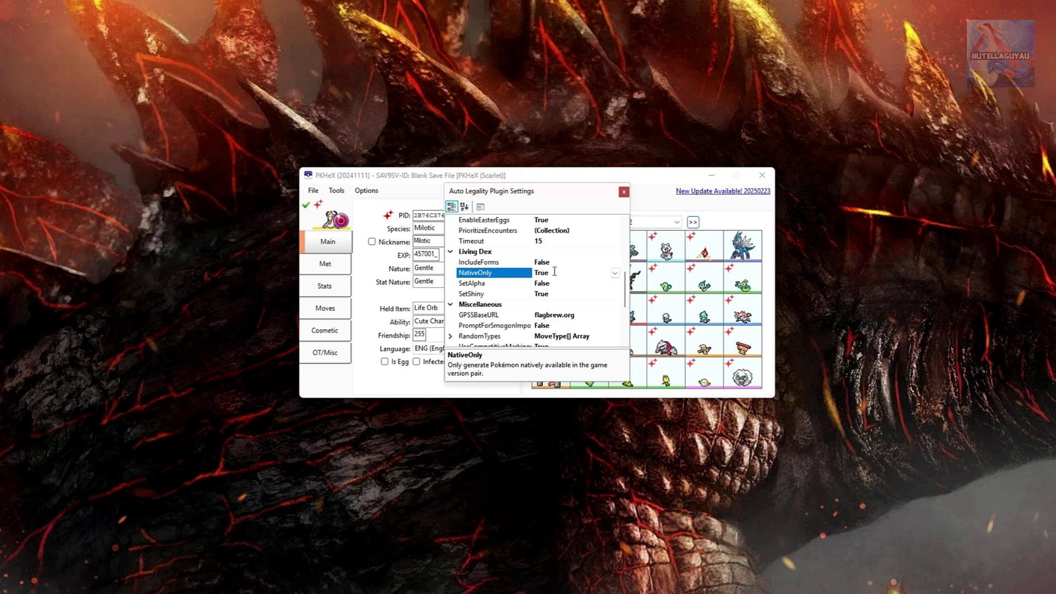
left_click(495, 283)
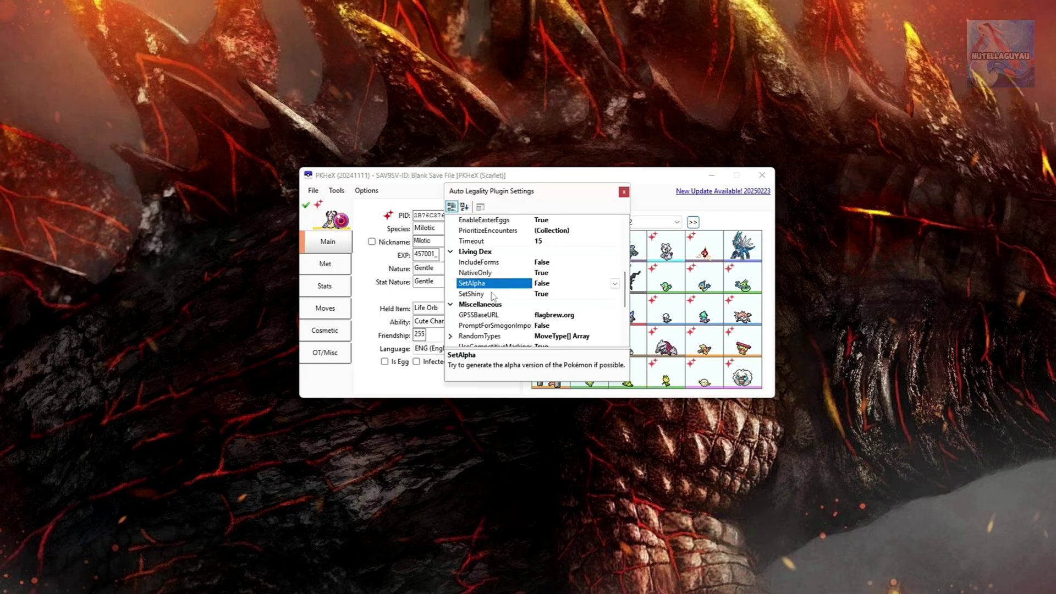
Step: Set the Living Dex option SetShiny to False and close the plugin settings
left_click(493, 295)
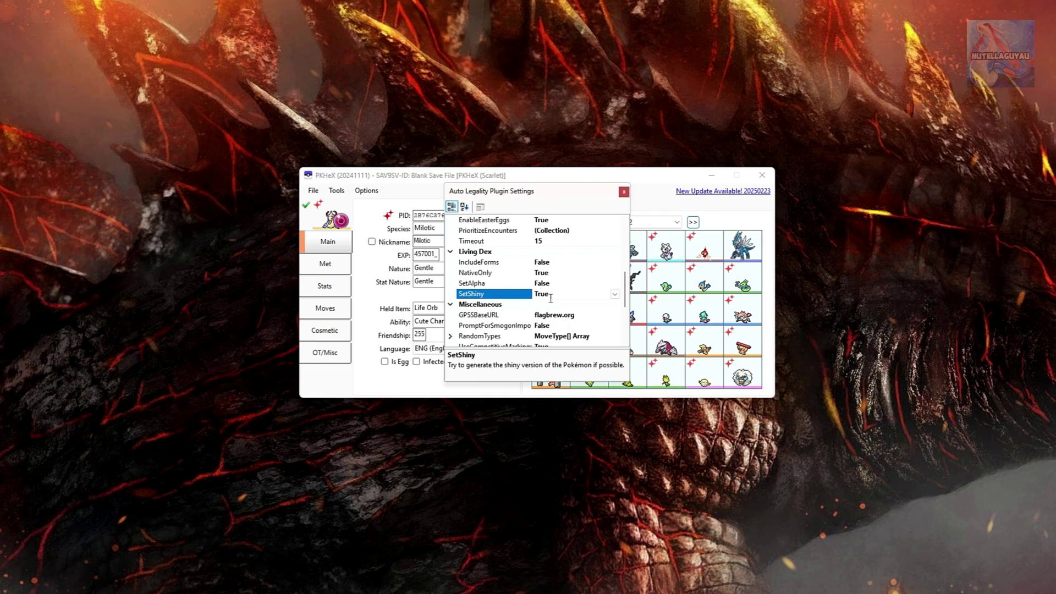
left_click(614, 294)
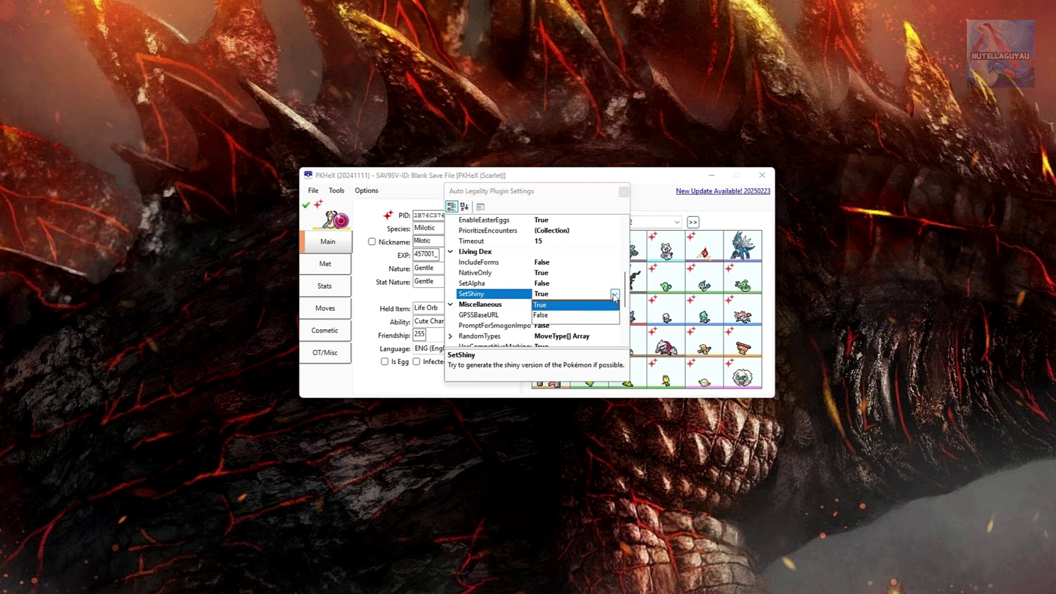
left_click(550, 315)
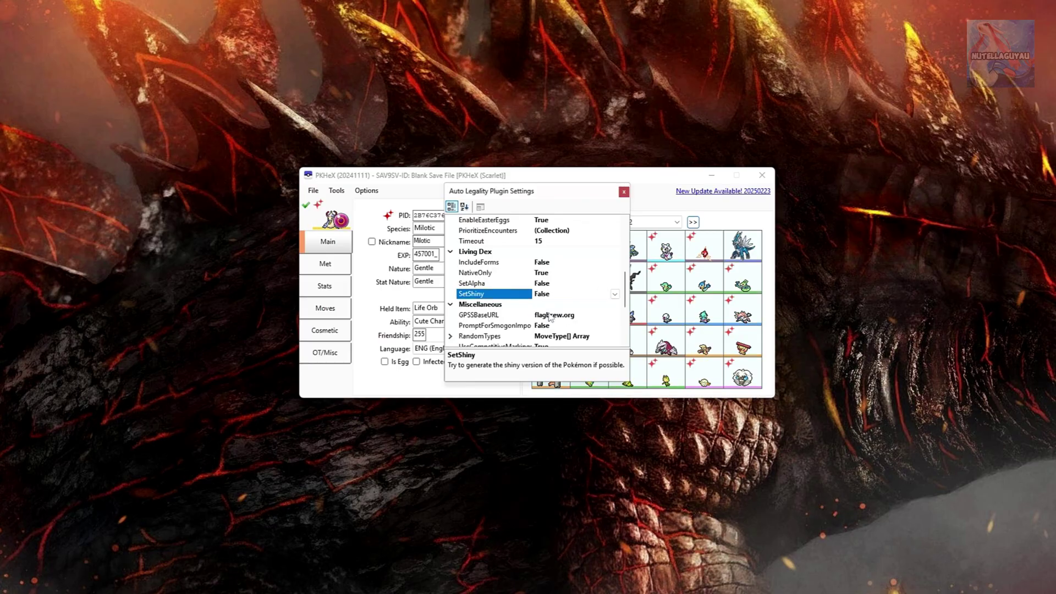
left_click(623, 191)
Step: Generate the Living Dex again with the Auto-Legality Mod and accept the prompt
left_click(338, 191)
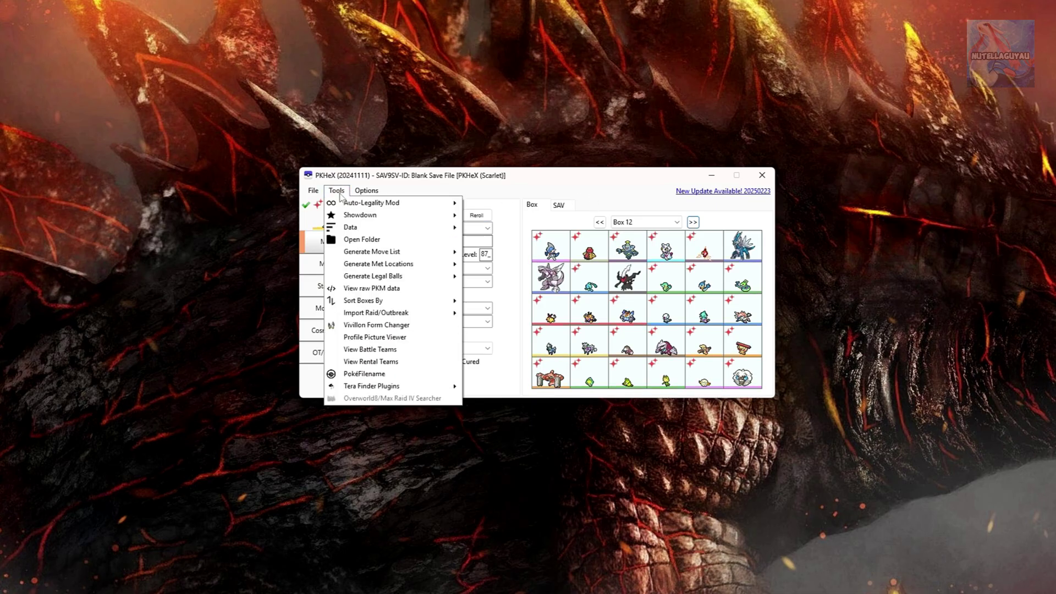
mouse_move(380, 203)
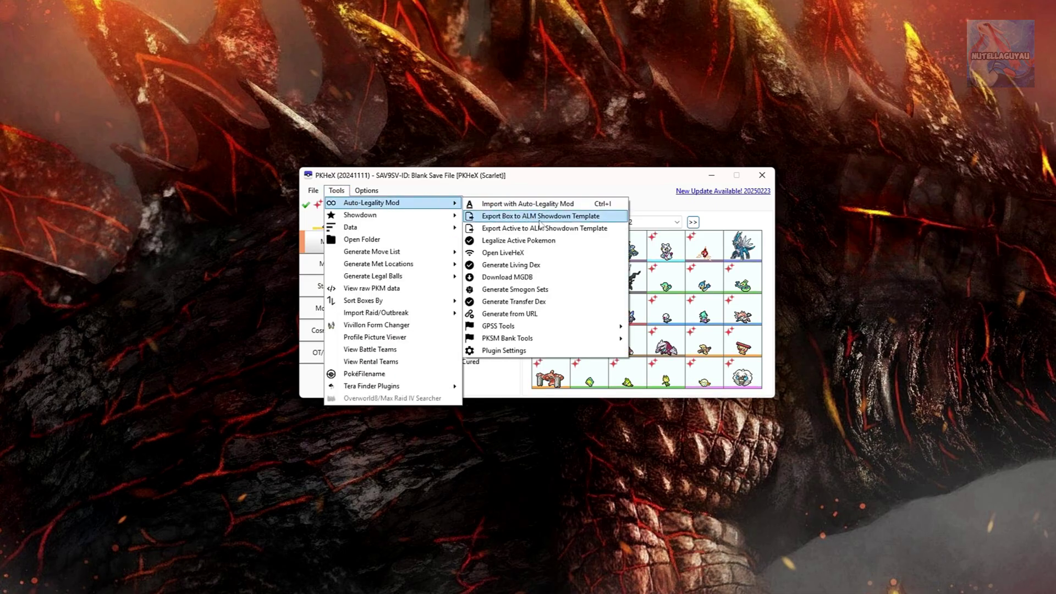
left_click(547, 266)
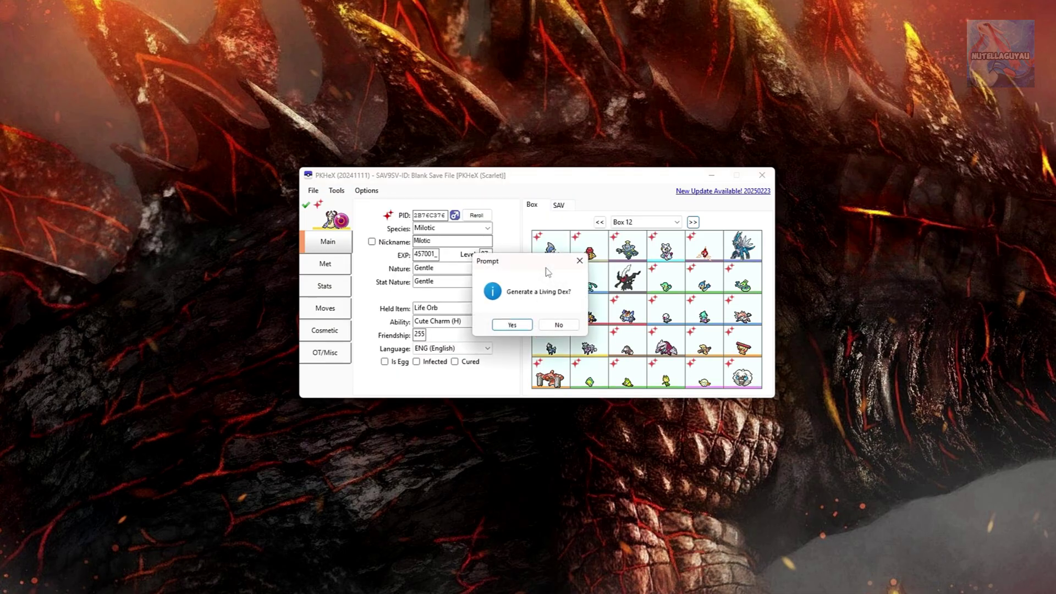
left_click(512, 325)
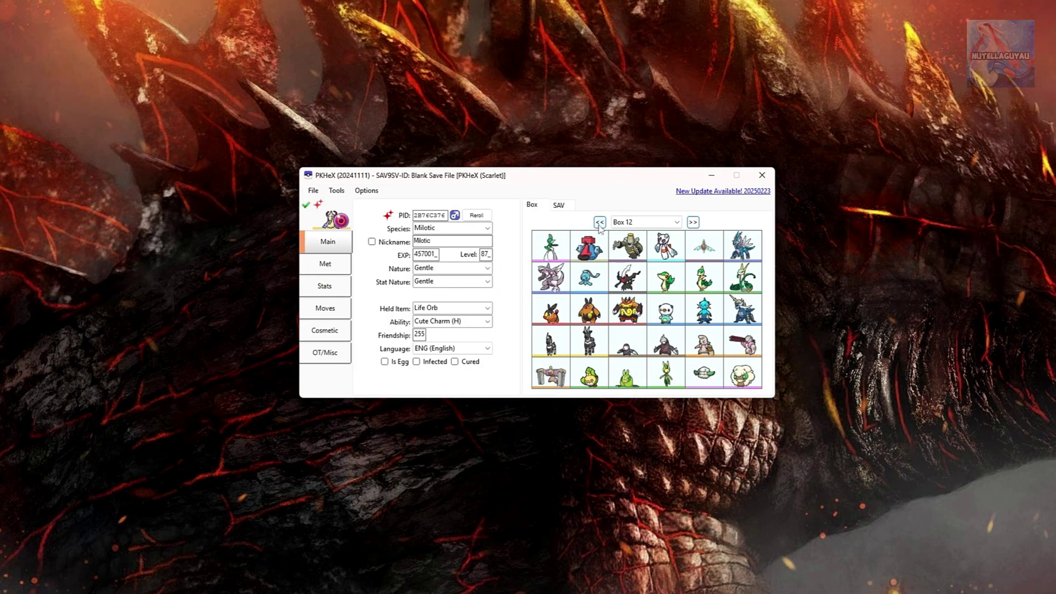
Step: Go back from Box 12 to Box 7 of the Living Dex and load its Blaziken into the editor
left_click(599, 223)
left_click(599, 222)
left_click(599, 222)
left_click(598, 223)
left_click(599, 223)
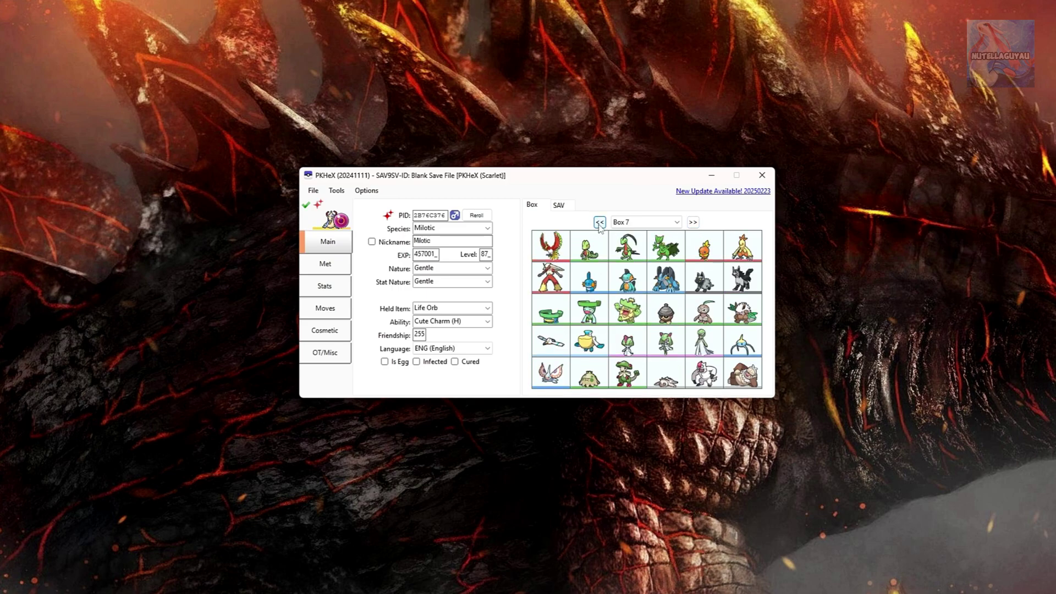
mouse_move(552, 248)
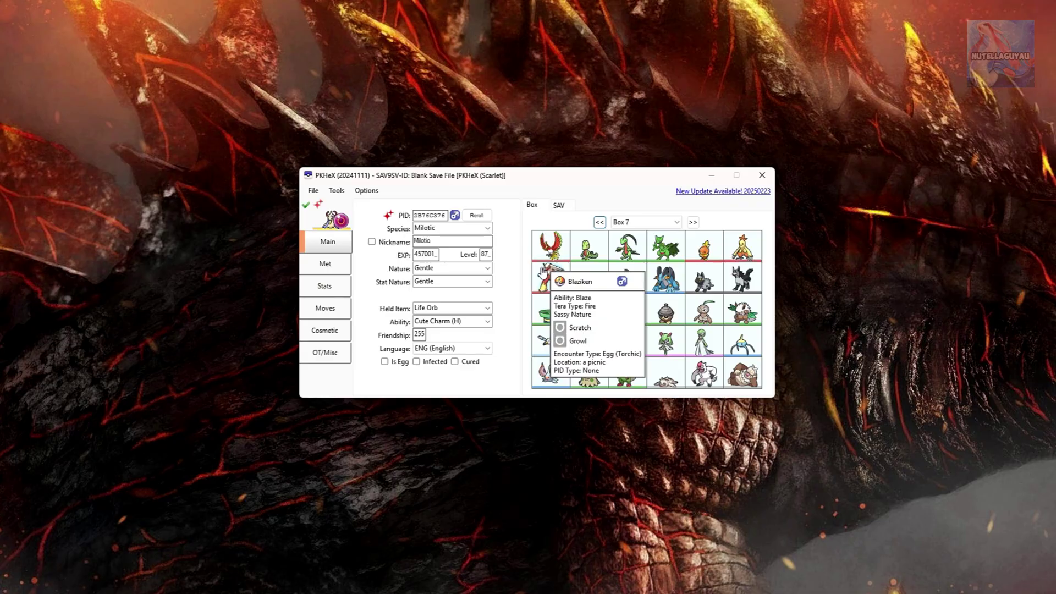
right_click(550, 274)
left_click(572, 276)
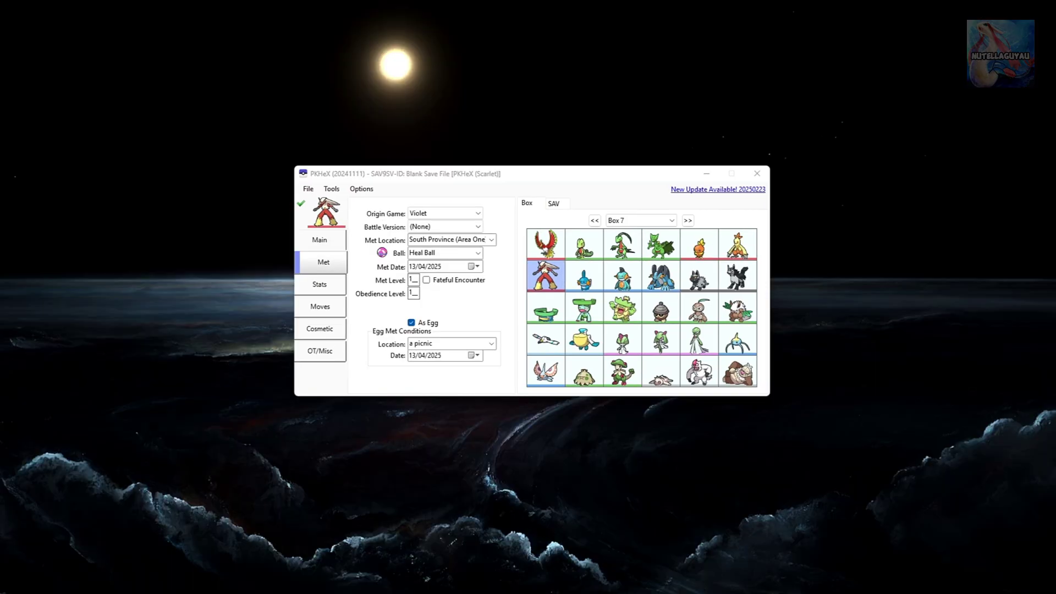
right_click(763, 271)
left_click(754, 277)
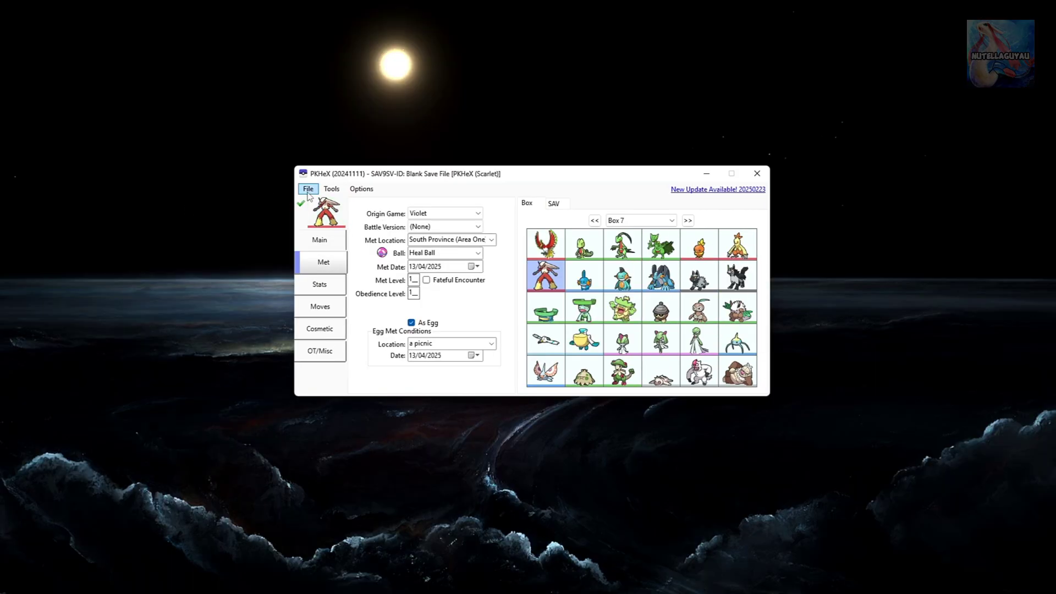
left_click(308, 189)
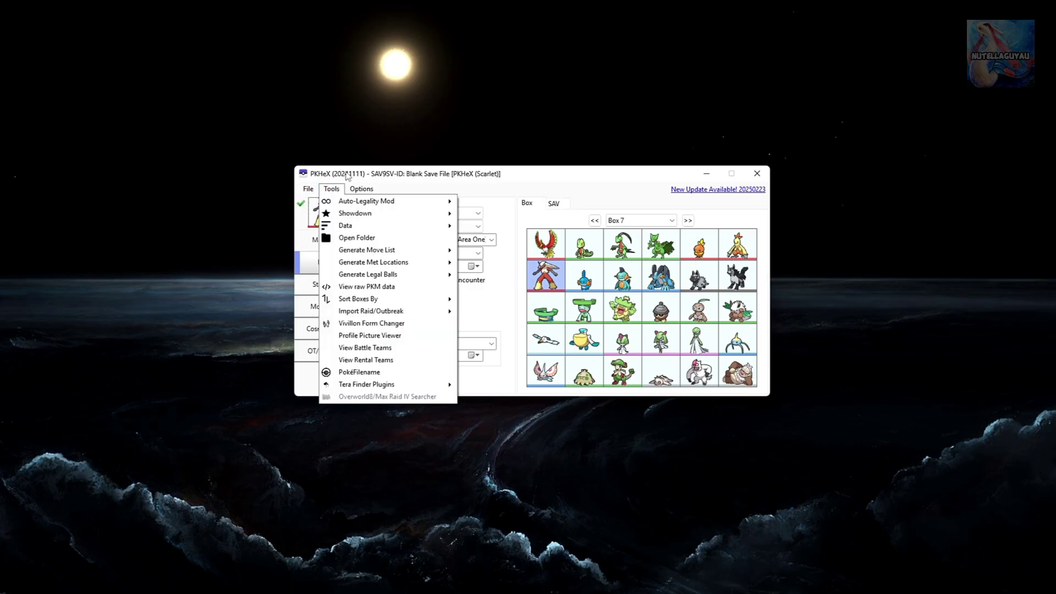
left_click(347, 176)
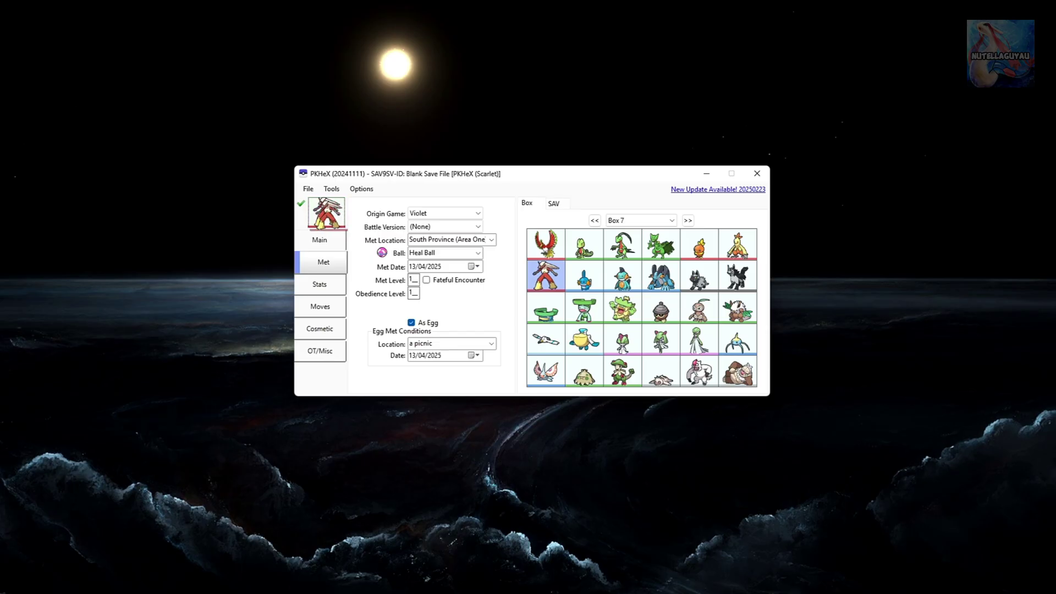
left_click_drag(326, 218, 204, 194)
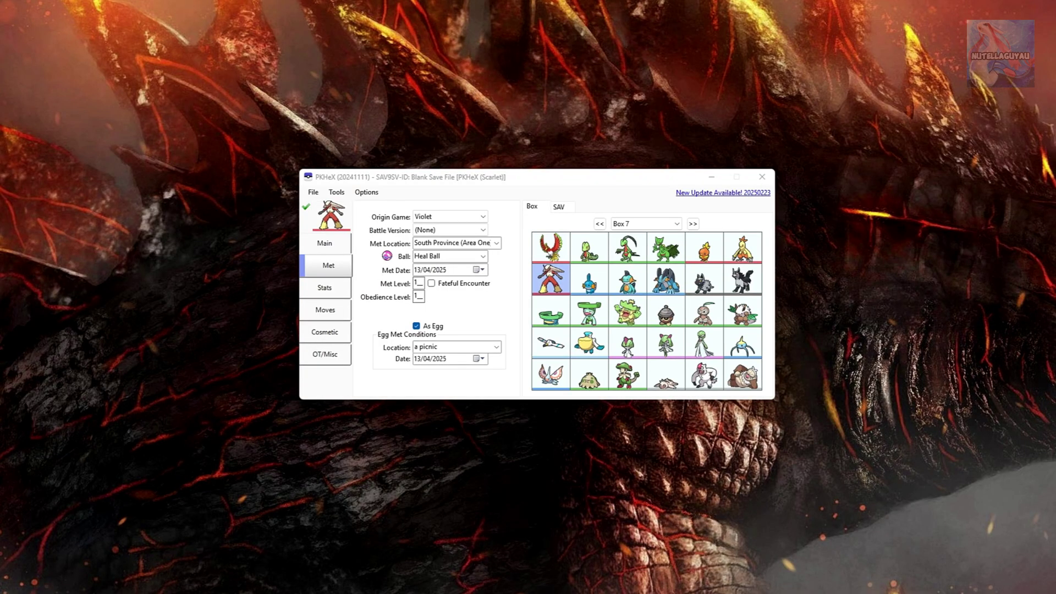
right_click(626, 339)
left_click(358, 214)
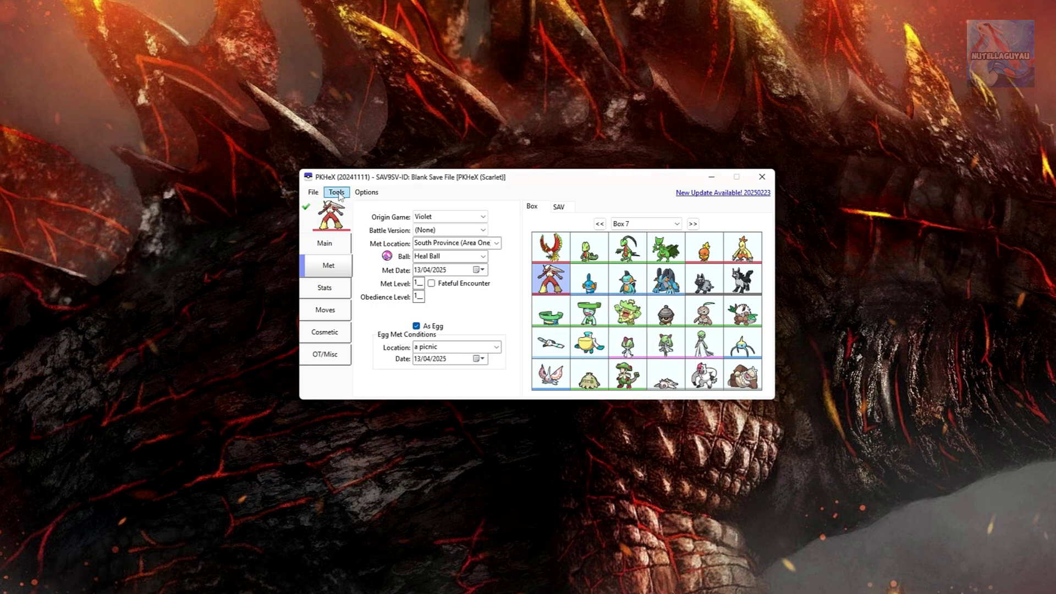
Step: Open the Encounter Database and search it for the species Charmander
left_click(338, 193)
mouse_move(398, 230)
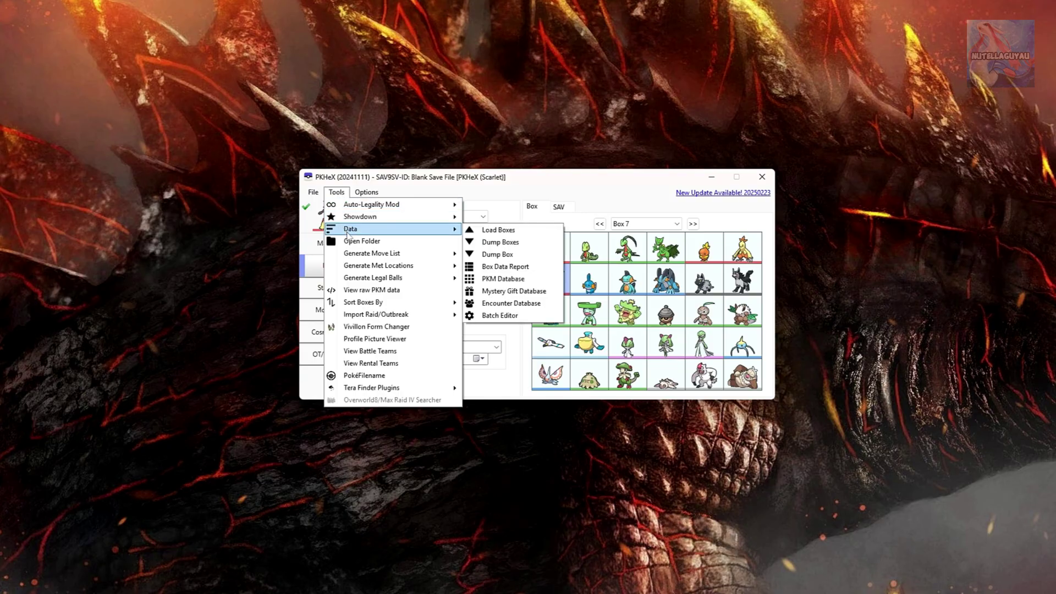
left_click(525, 306)
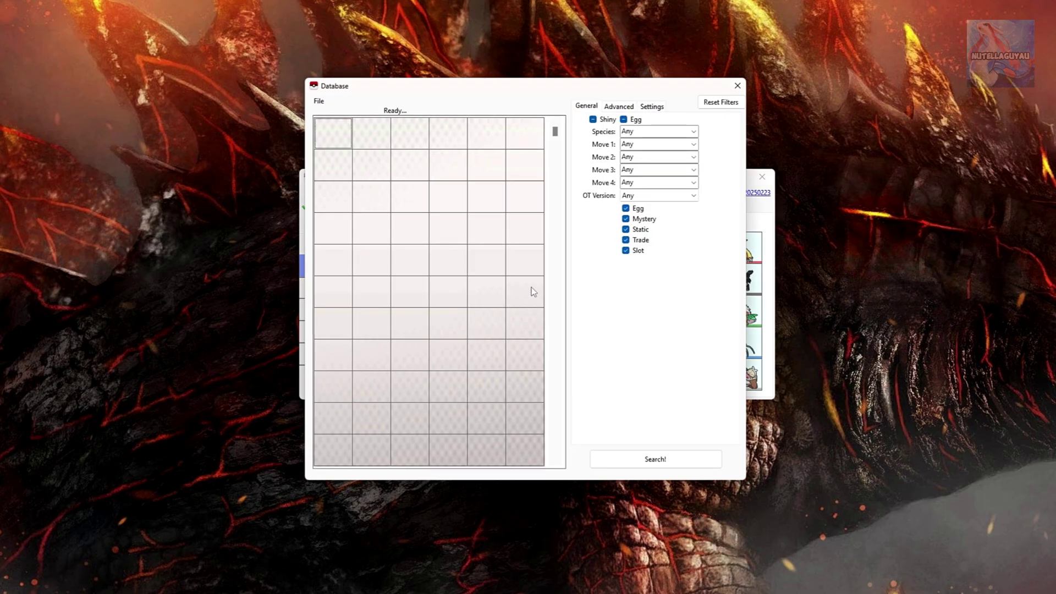
left_click_drag(431, 87, 434, 89)
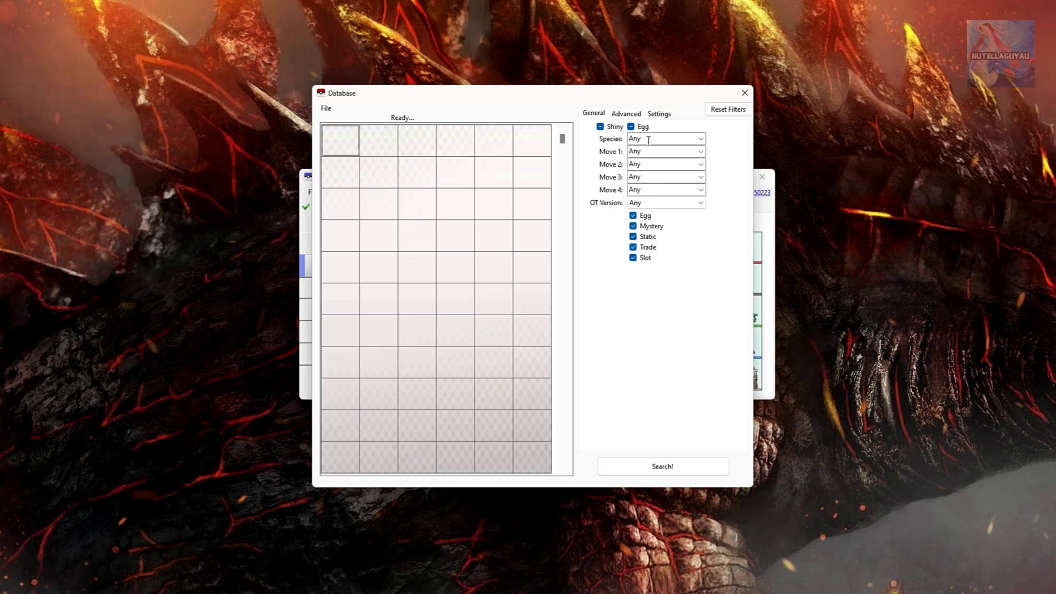
left_click(648, 140)
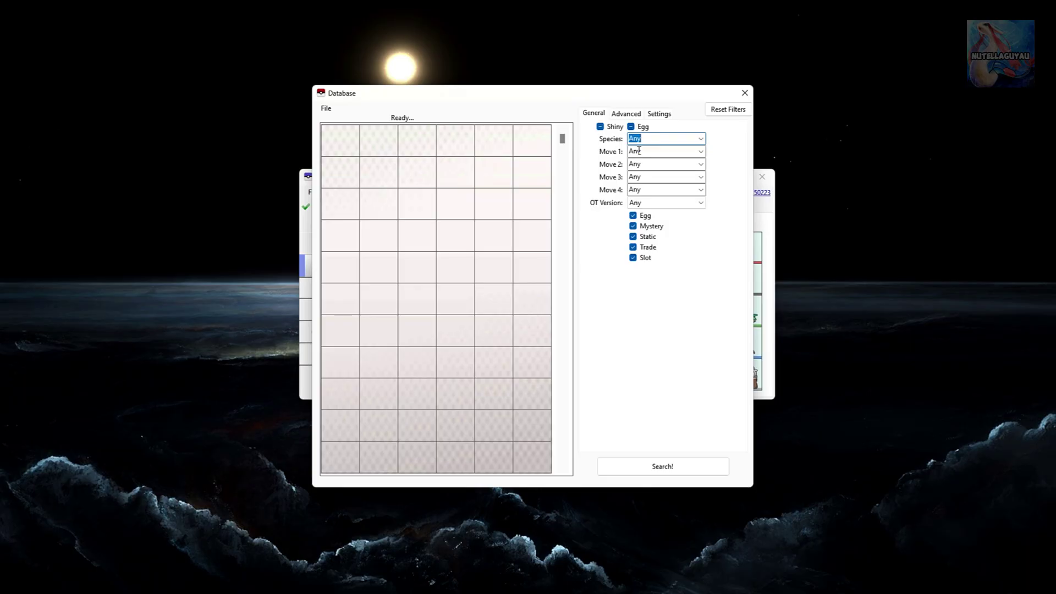
type("charmander")
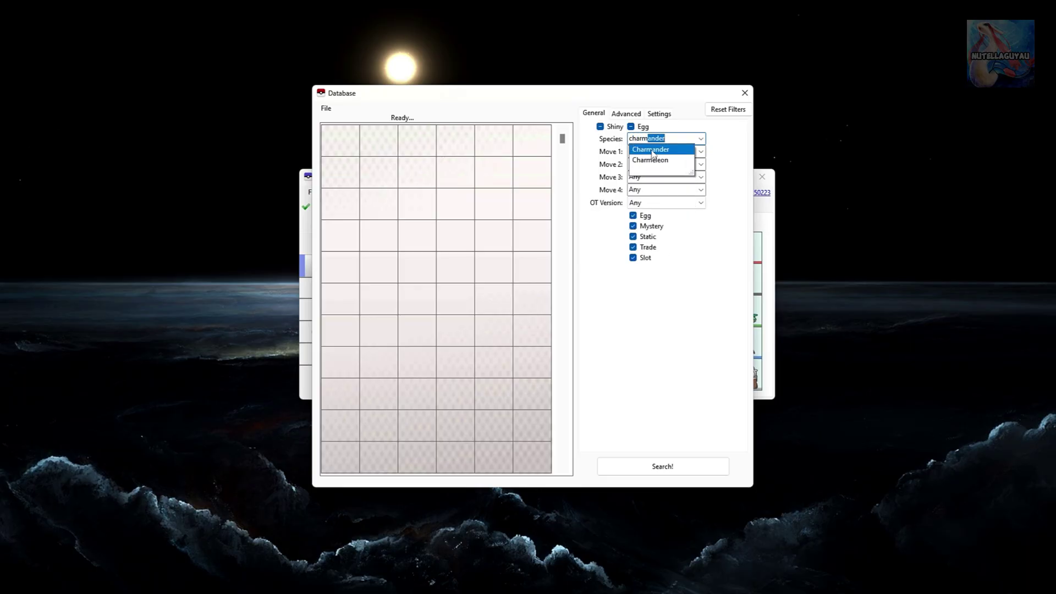
left_click(652, 150)
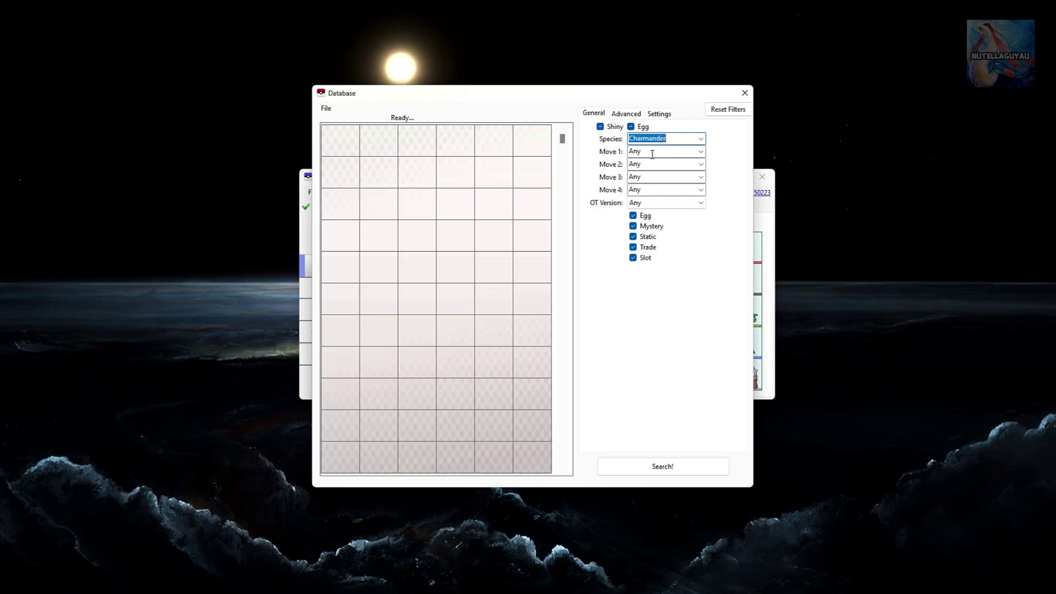
left_click(668, 468)
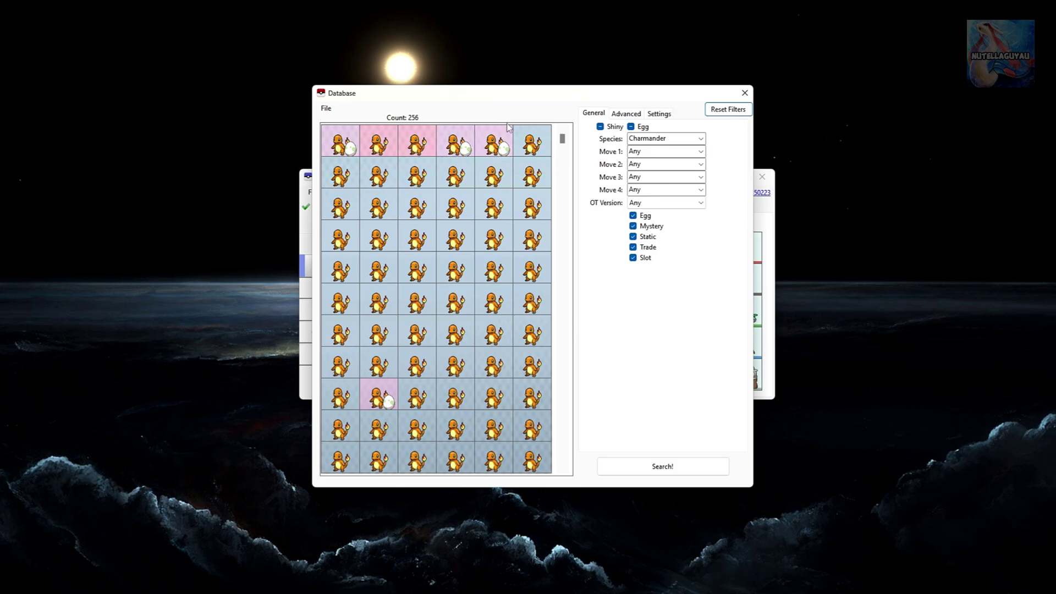
Step: Inspect the Charmander encounters and load the Scarlet/Violet wild encounter from the Savanna Biome into the editor
mouse_move(502, 132)
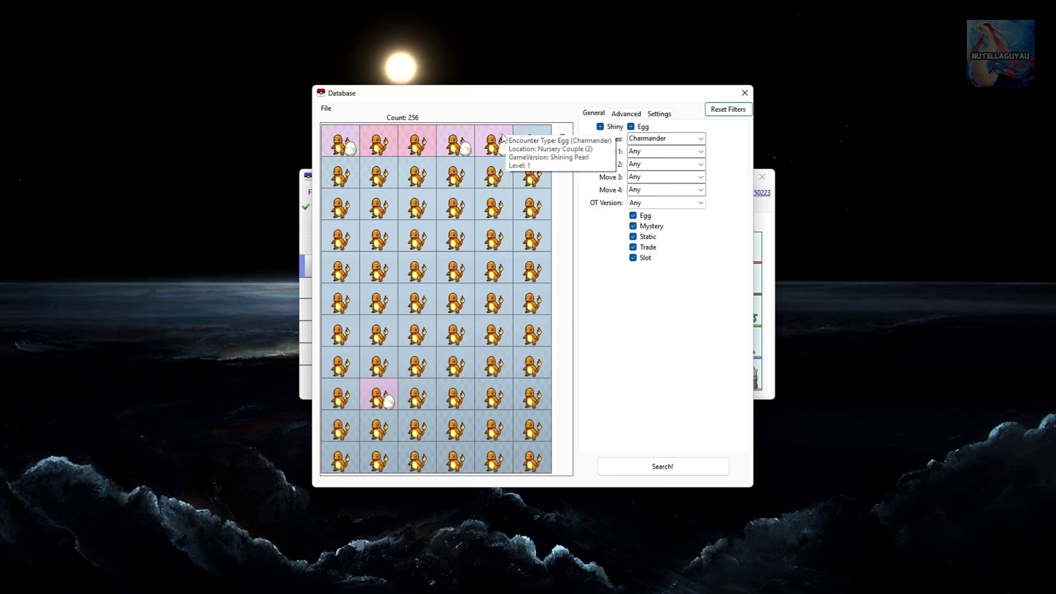
mouse_move(334, 150)
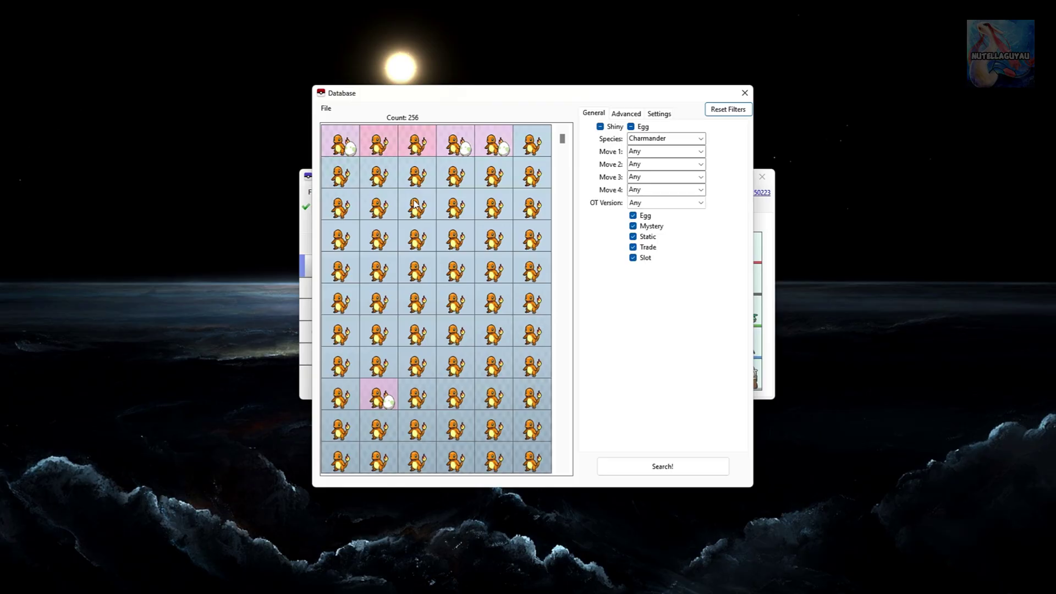
mouse_move(396, 143)
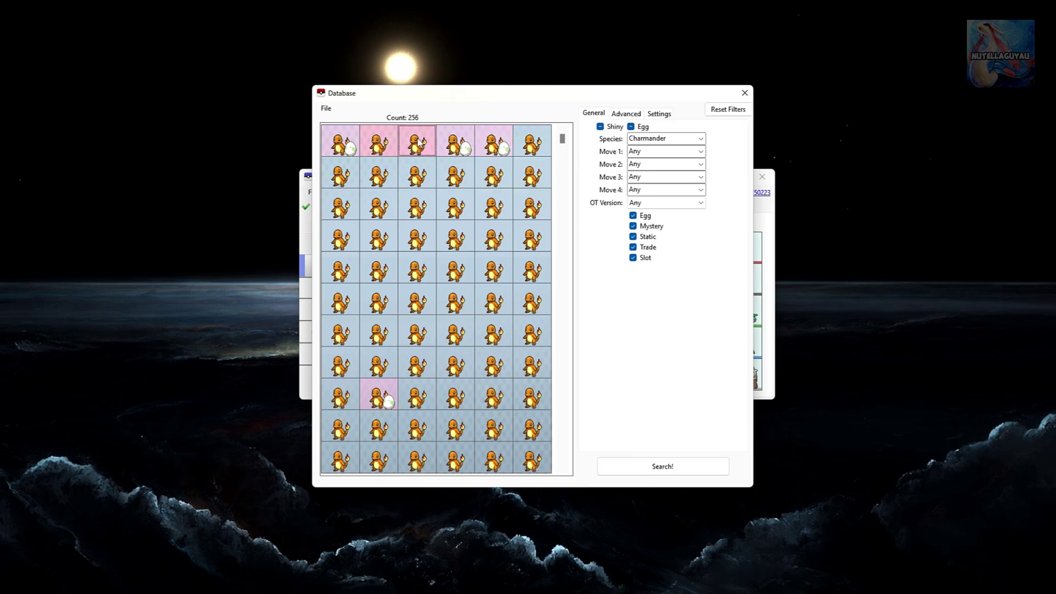
right_click(419, 140)
left_click(443, 145)
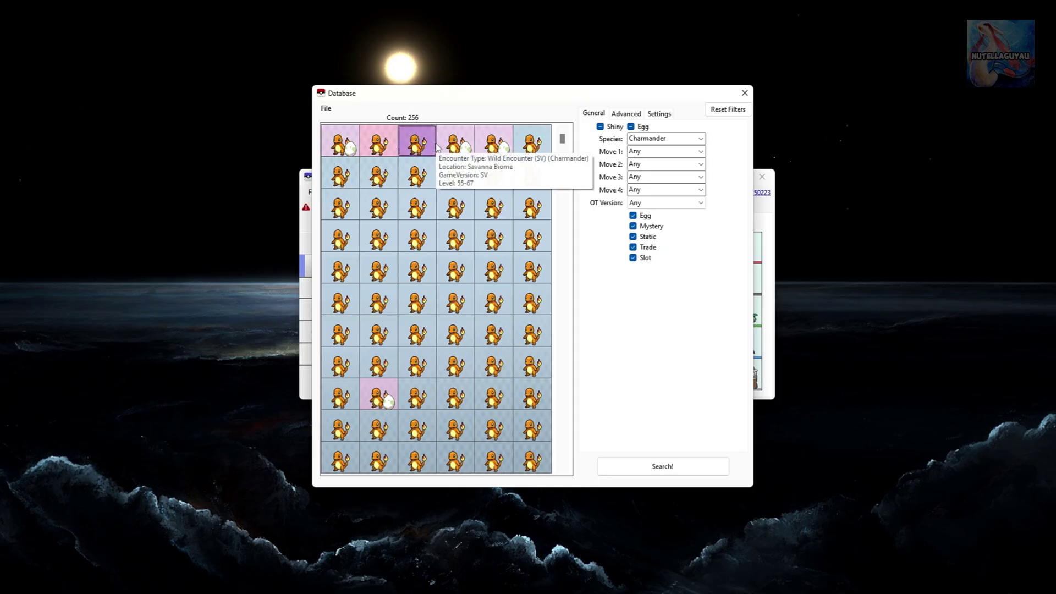
Step: Place the database beside the editor, show the Charmander's main details, and check and dismiss its legality report
left_click_drag(410, 97, 825, 110)
left_click_drag(561, 179, 476, 171)
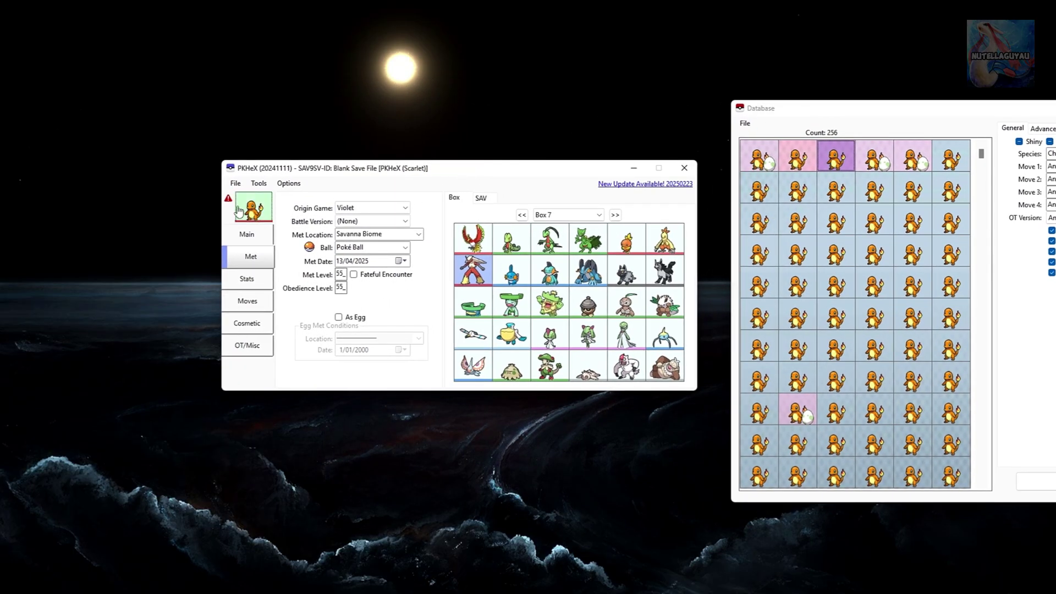
left_click(237, 208)
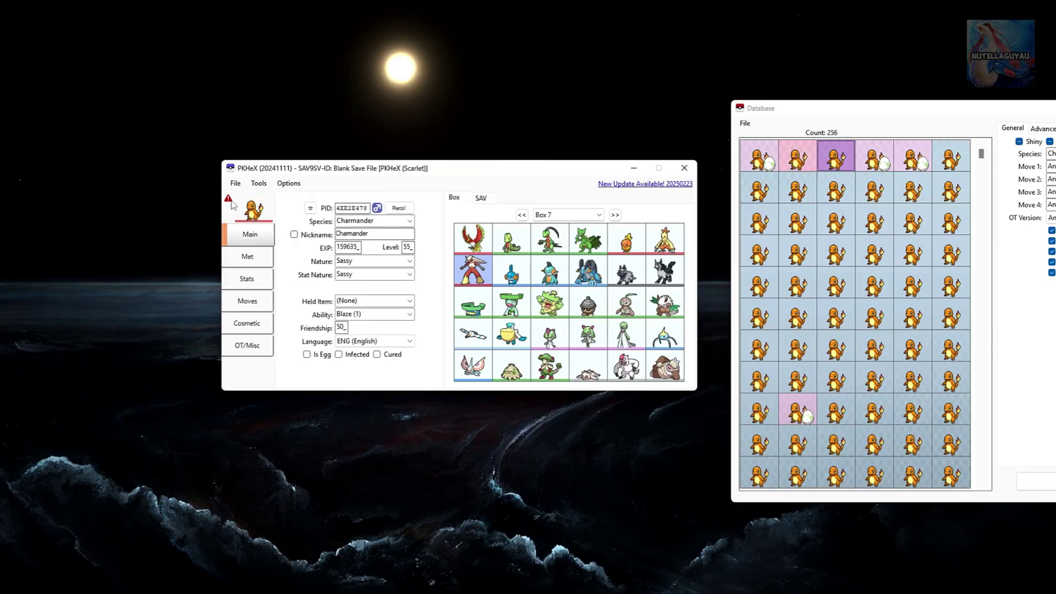
left_click(229, 200)
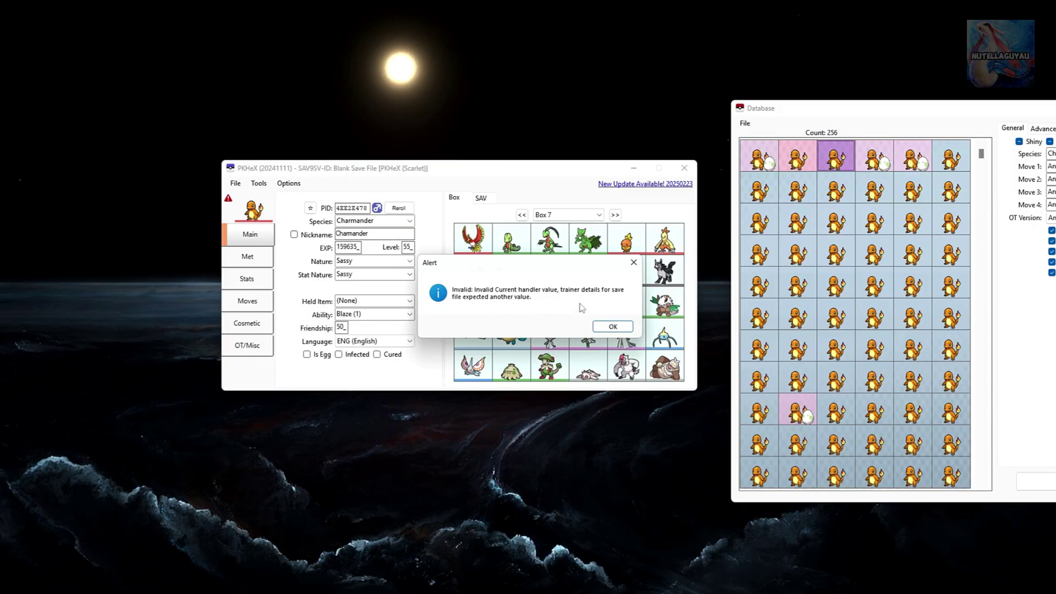
left_click(615, 327)
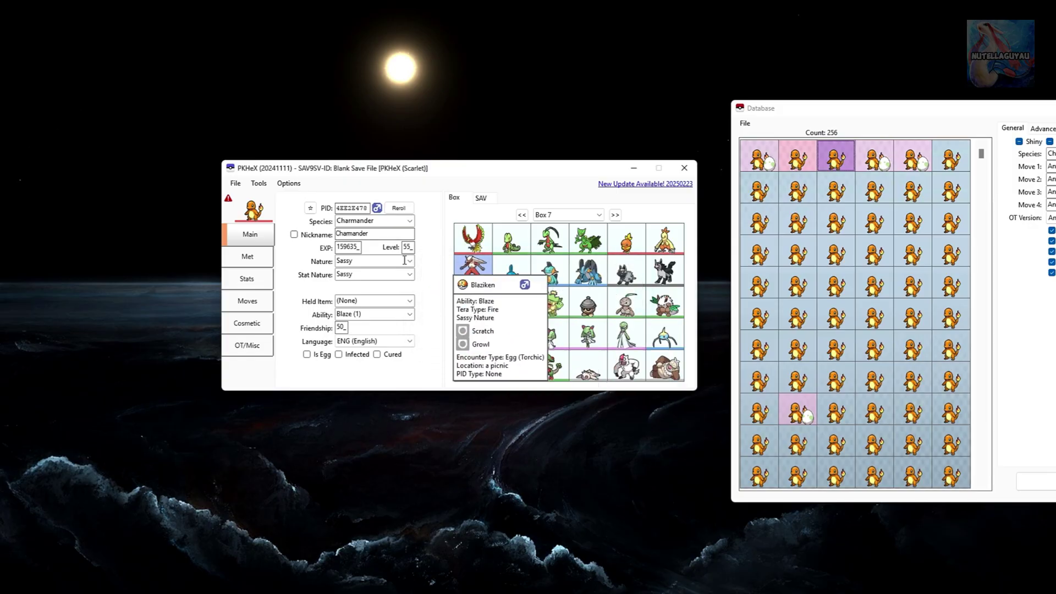
Step: Legalize the active Charmander with Auto-Legality Mod, dismiss the alert, and show its met details
left_click(259, 185)
mouse_move(291, 196)
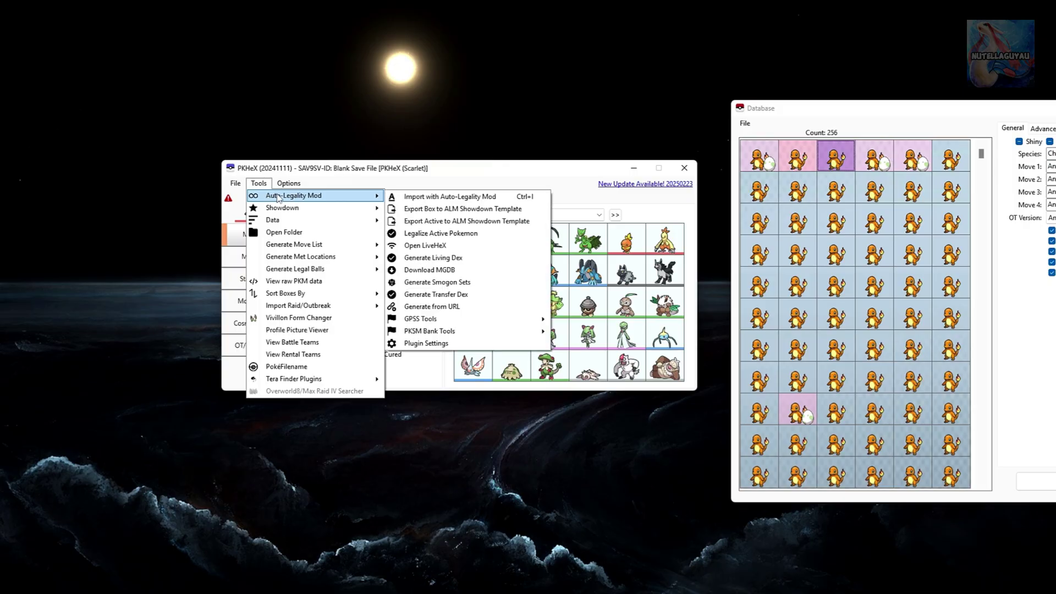
left_click(483, 235)
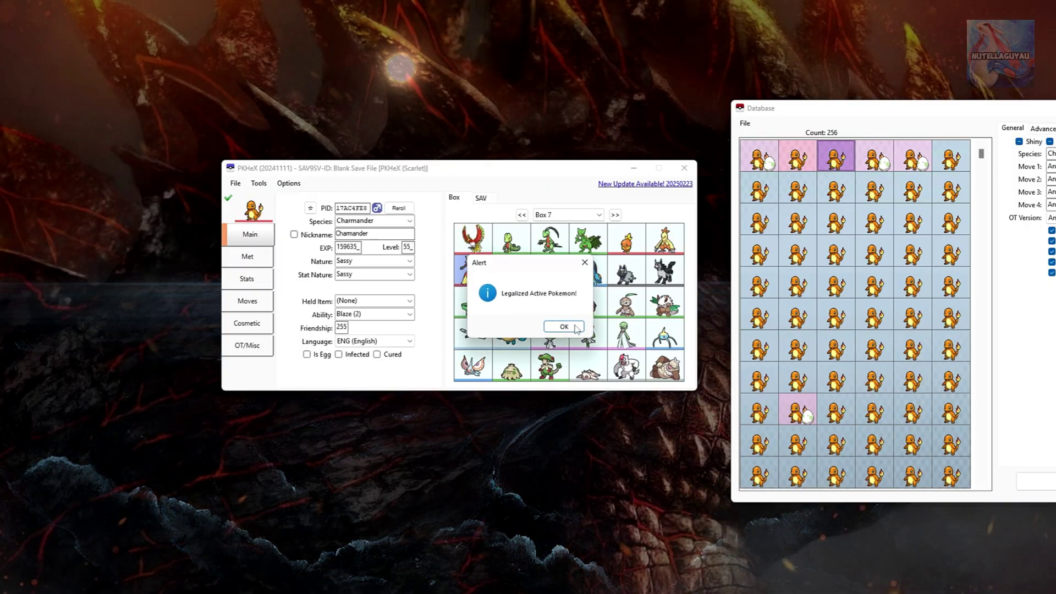
left_click(575, 328)
right_click(578, 330)
right_click(471, 330)
left_click(441, 314)
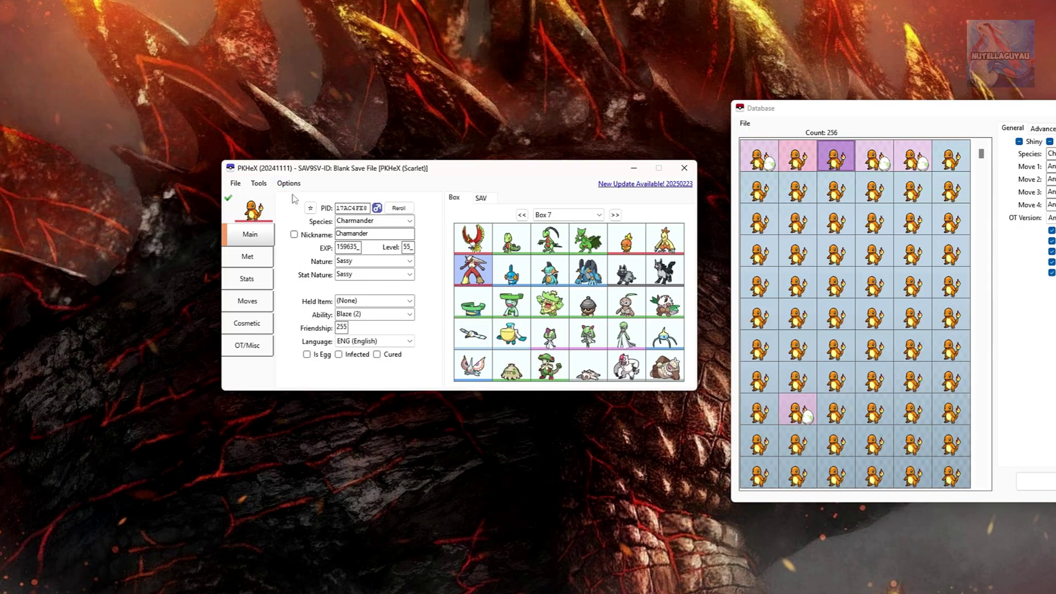
left_click(261, 265)
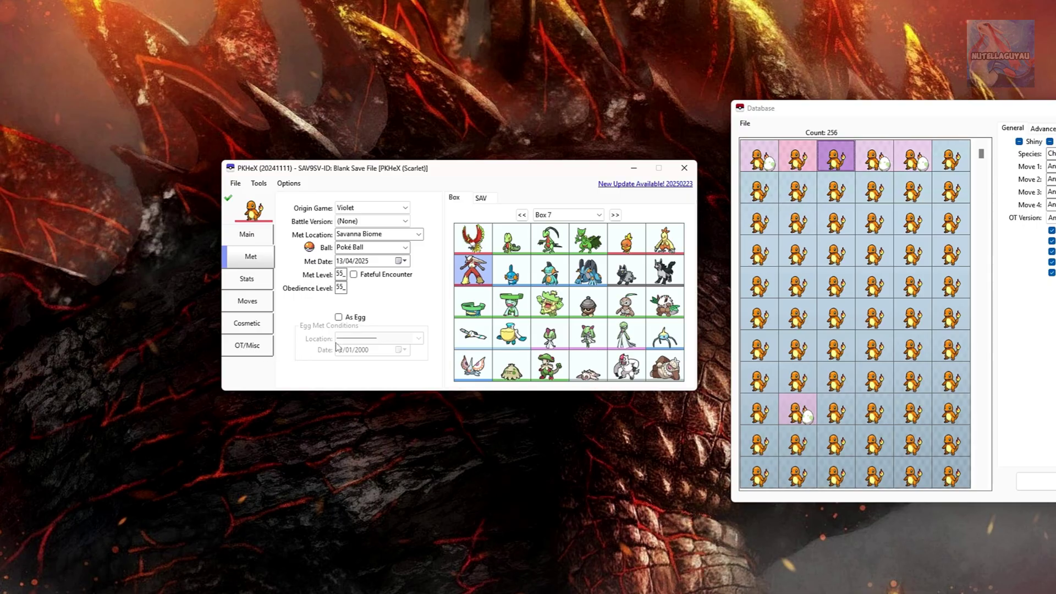
Step: Bring the Encounter Database's filters into view and search it for the species Tyranitar
left_click_drag(899, 114, 874, 109)
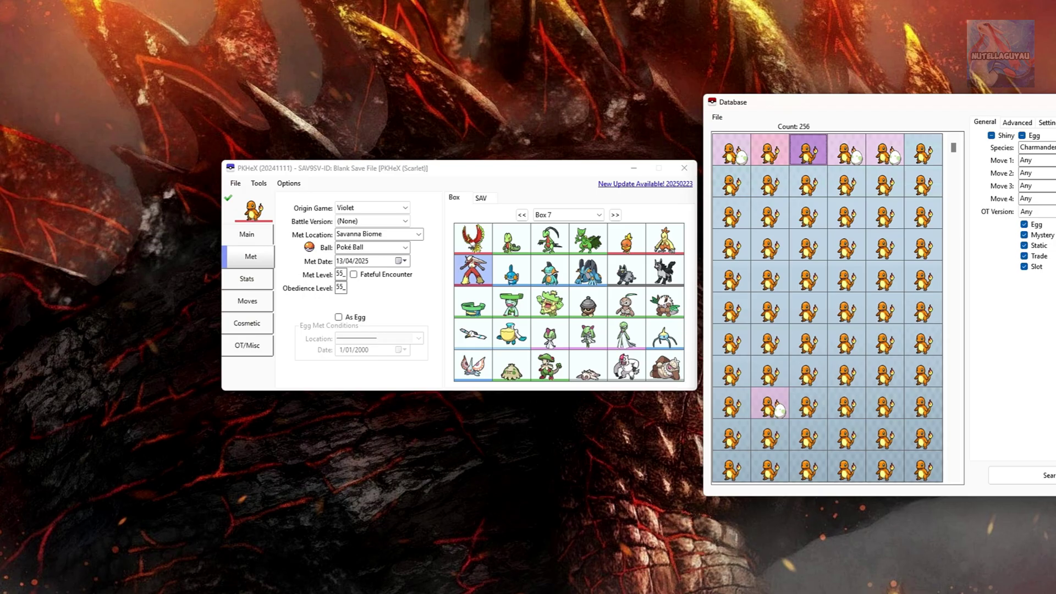
left_click(1054, 148)
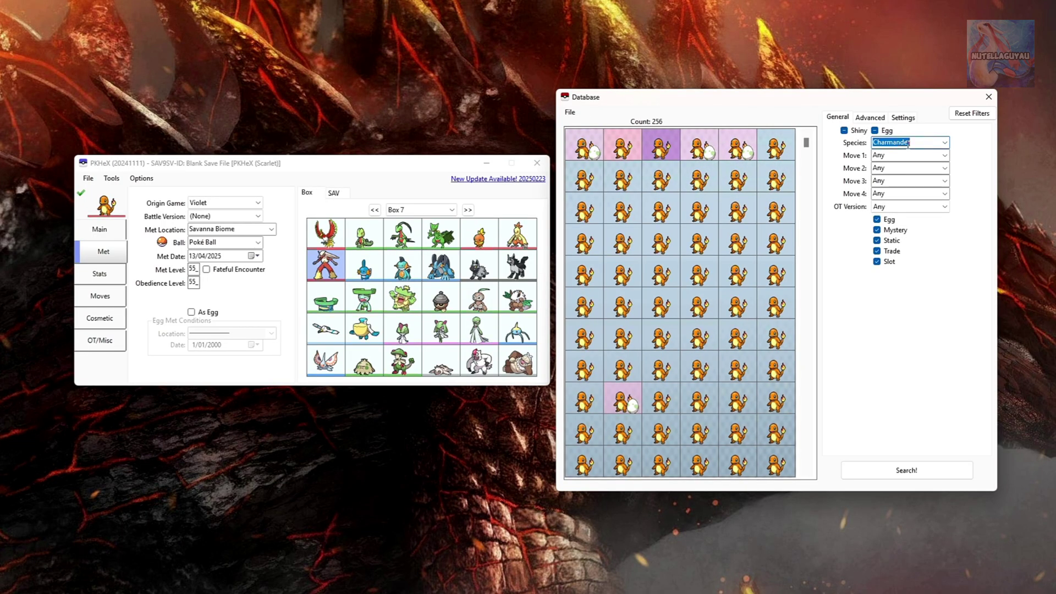
type("ty")
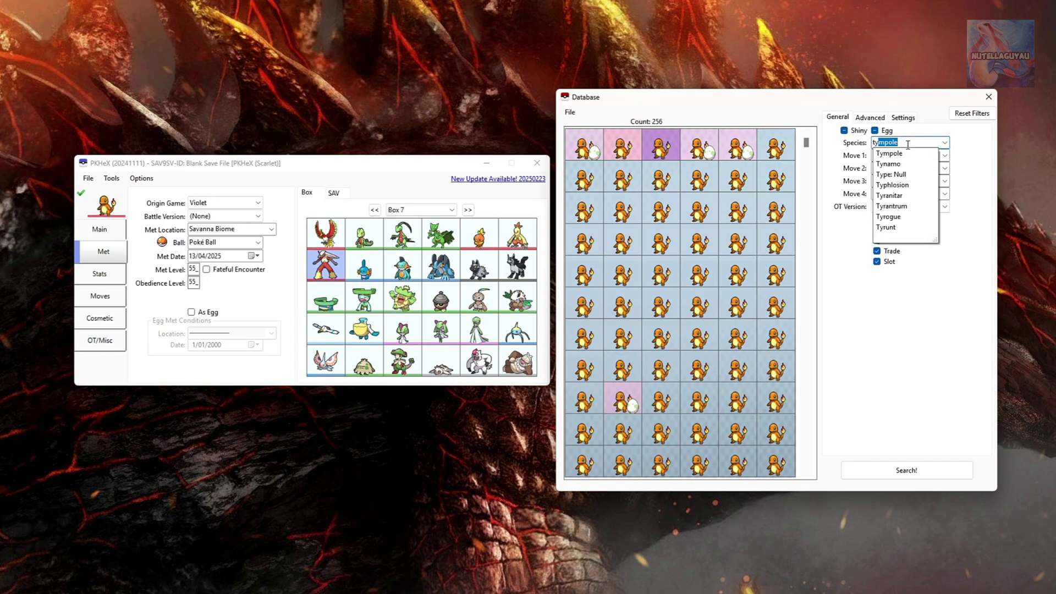
type("ranitar")
key("Return")
left_click(913, 476)
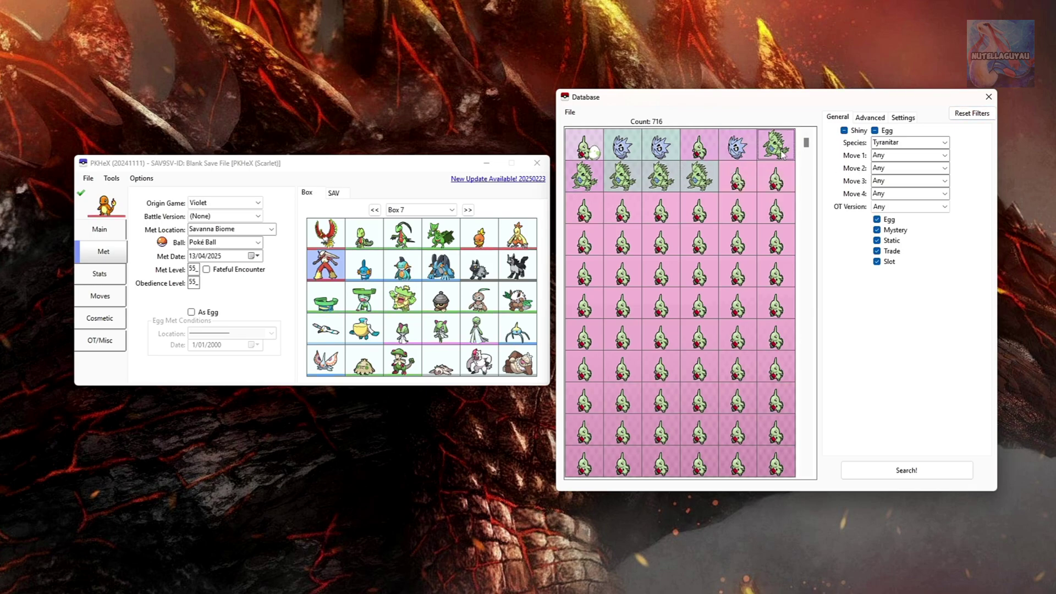
Step: Inspect the encounter details of the Tyranitar Tera Raids and the Larvitar outbreaks in the database results
mouse_move(784, 154)
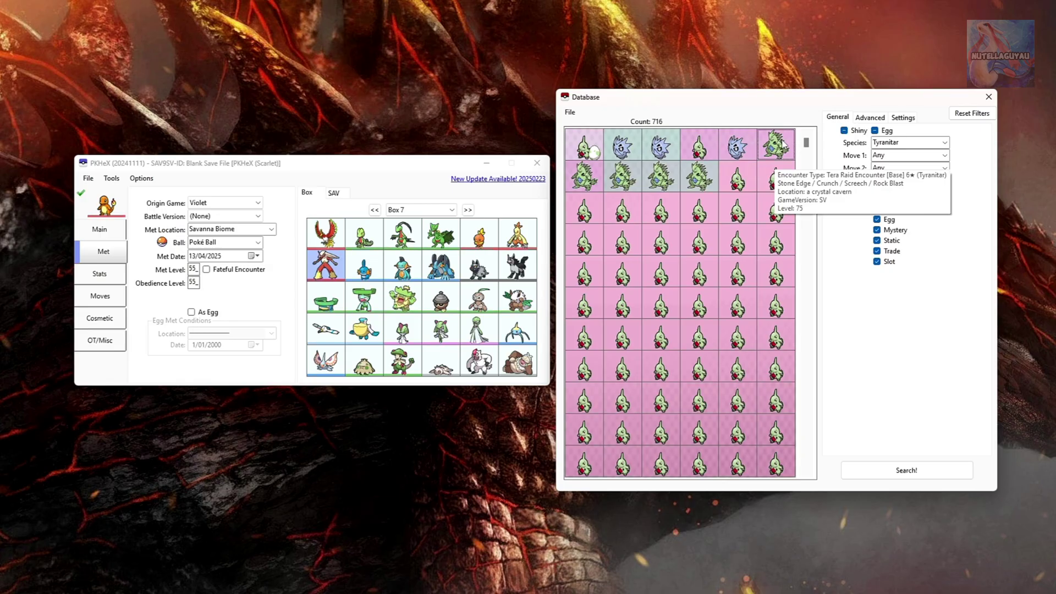
mouse_move(580, 178)
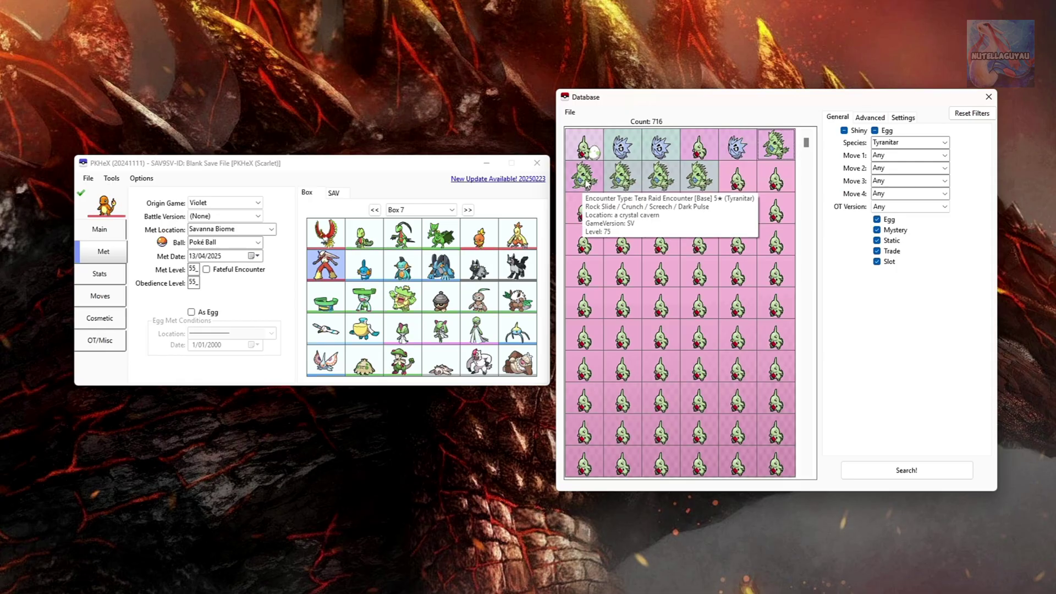
mouse_move(726, 207)
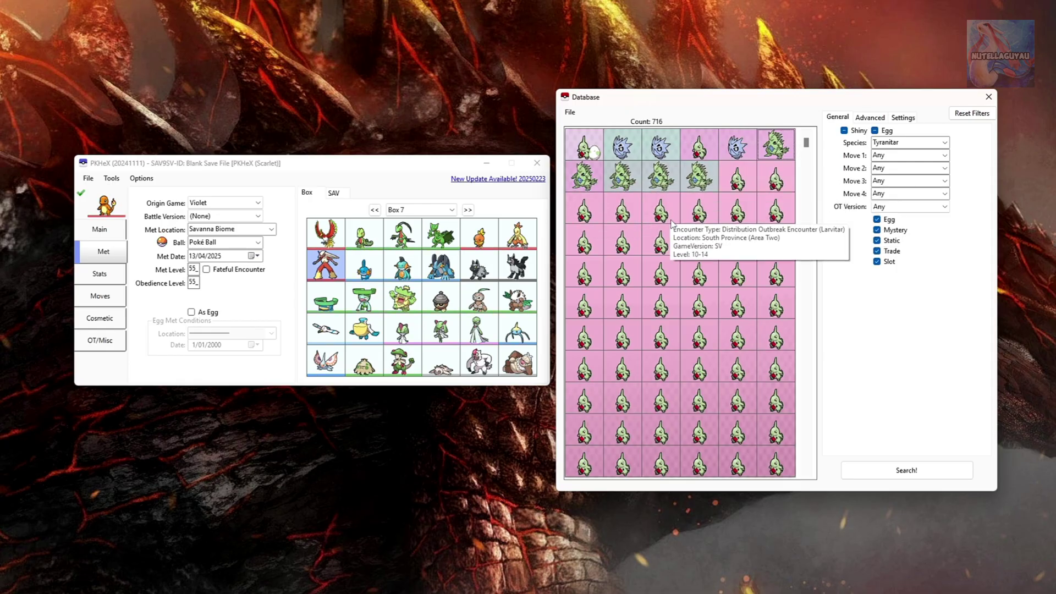
mouse_move(664, 277)
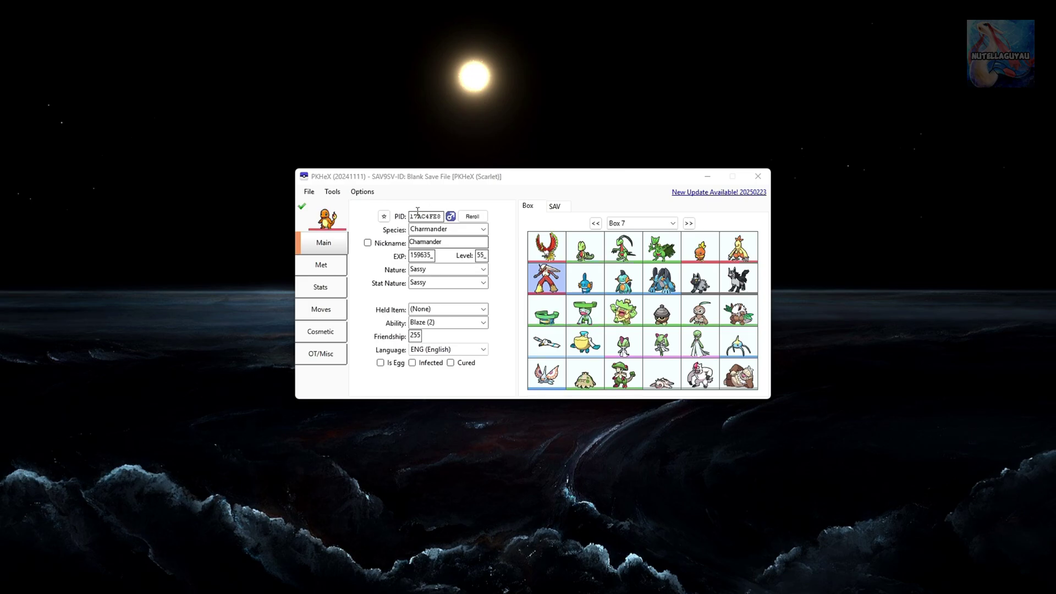
Step: Set the blank save version to Sword in the settings and load the new blank save
left_click(362, 191)
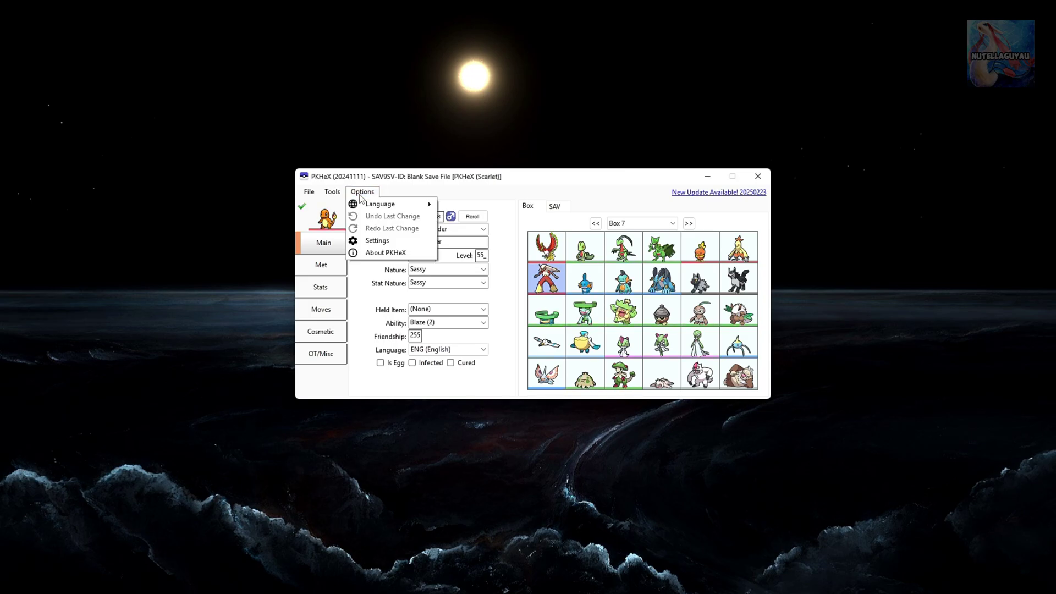
left_click(378, 242)
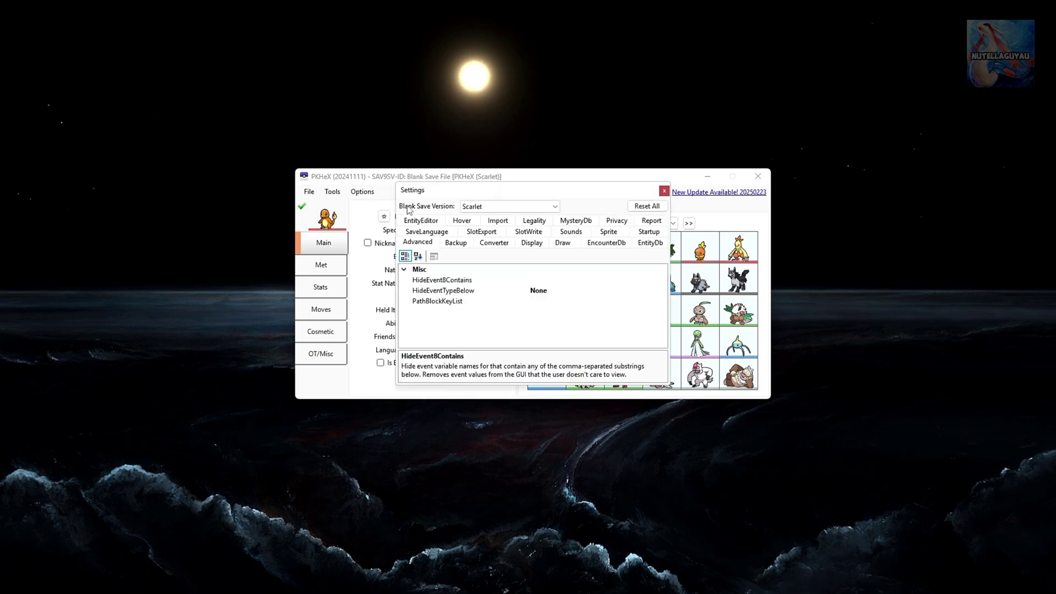
left_click(554, 208)
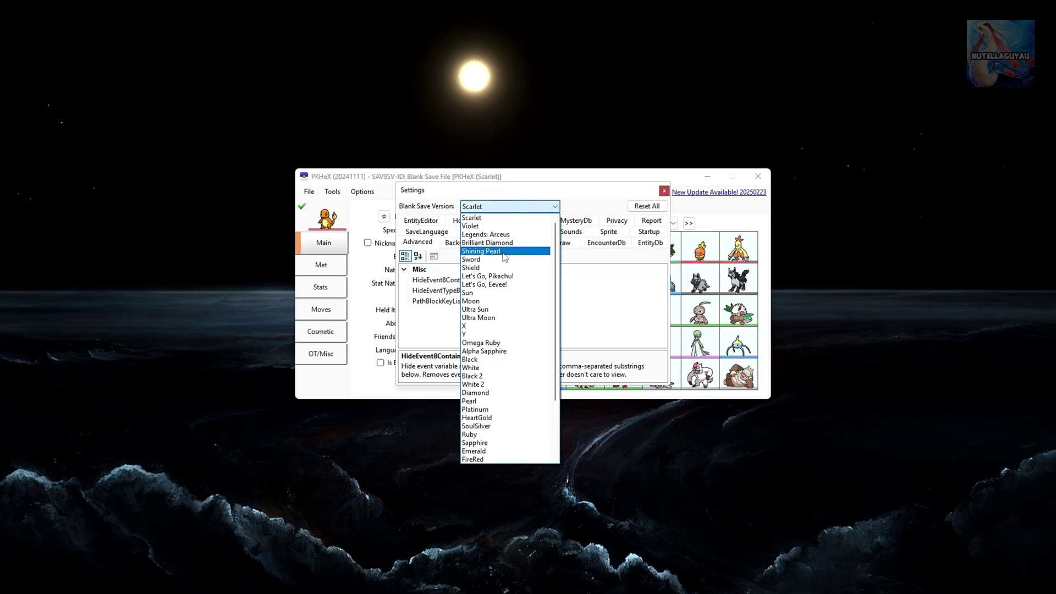
mouse_move(558, 256)
left_mouse_down()
mouse_move(559, 335)
mouse_move(564, 240)
left_mouse_up()
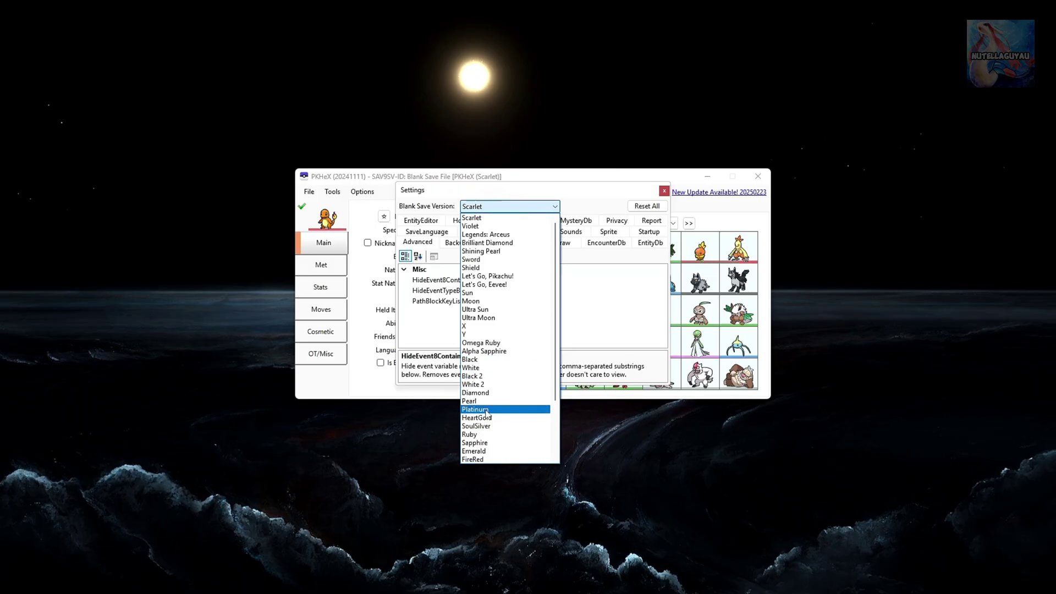
left_click(517, 265)
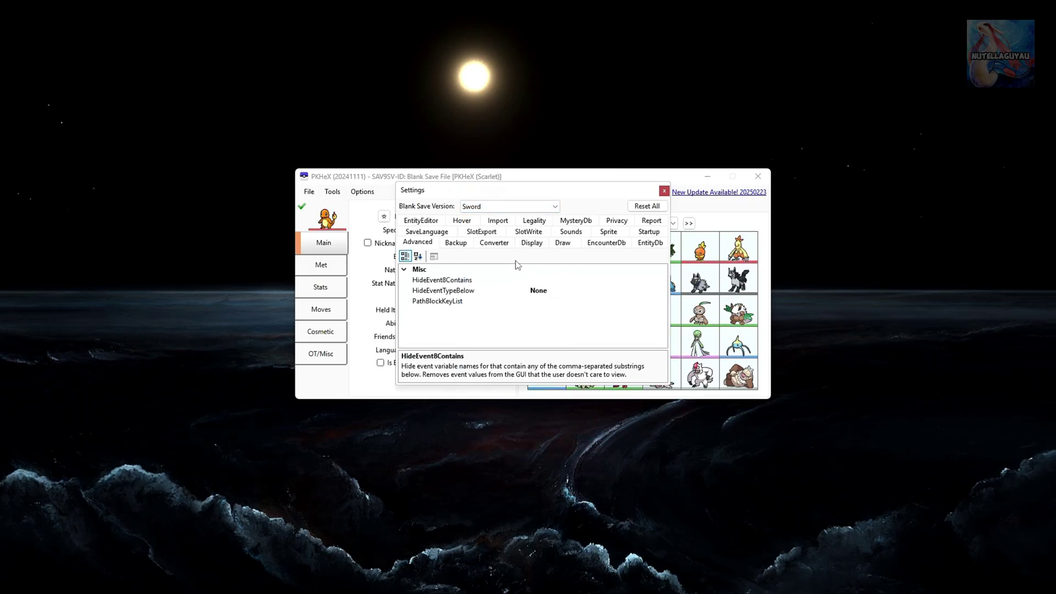
left_click(663, 190)
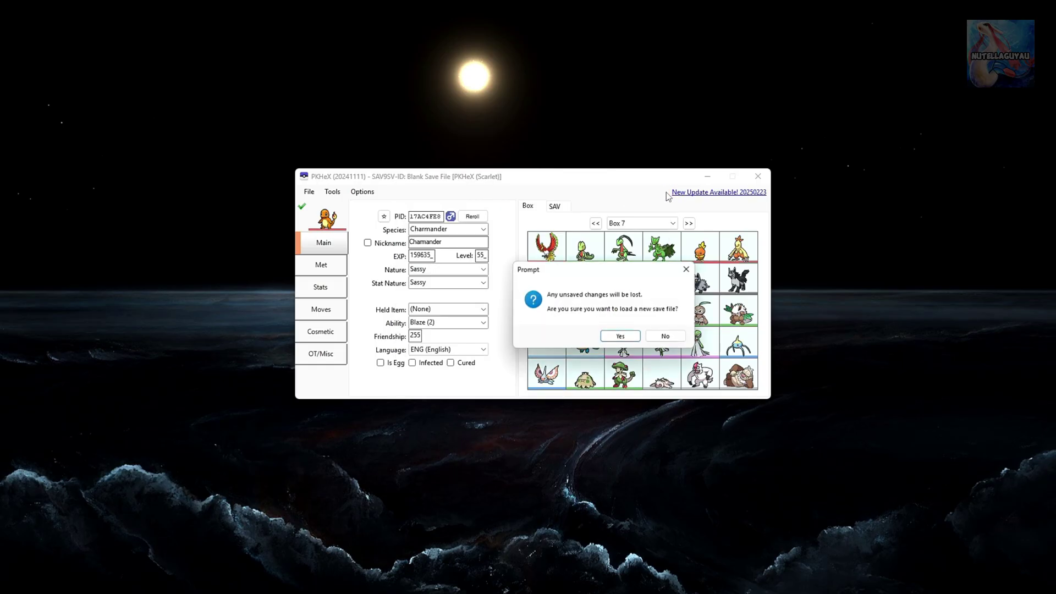
left_click(629, 344)
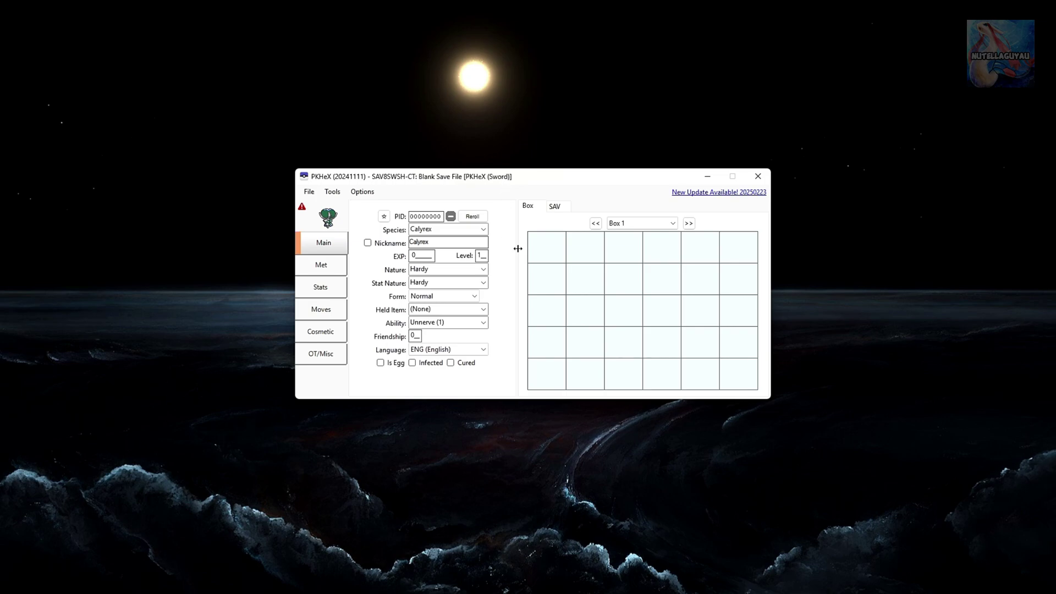
left_click(336, 198)
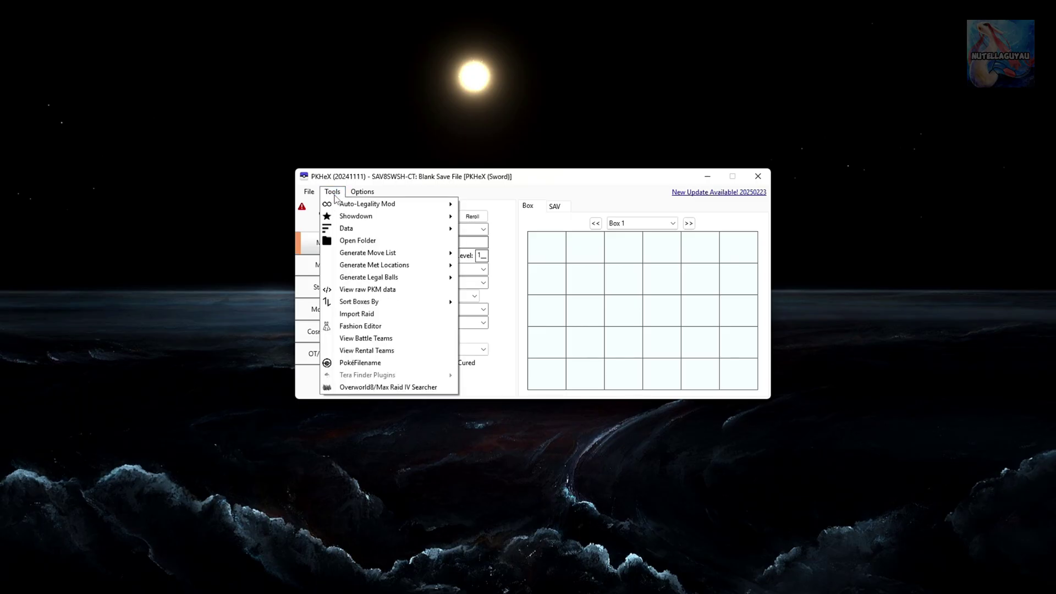
left_click(333, 194)
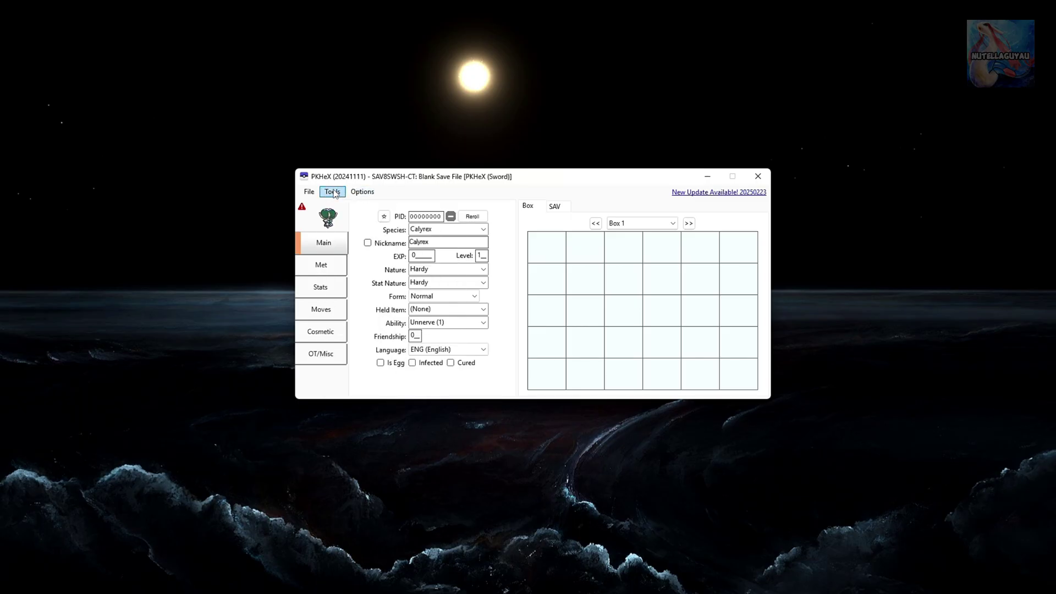
left_click(332, 192)
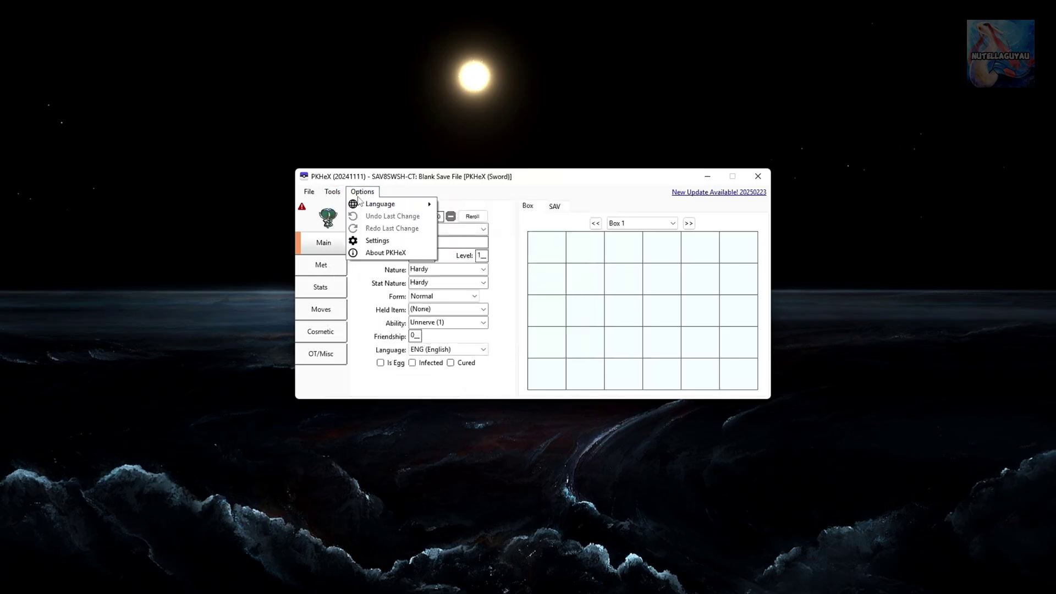
mouse_move(349, 206)
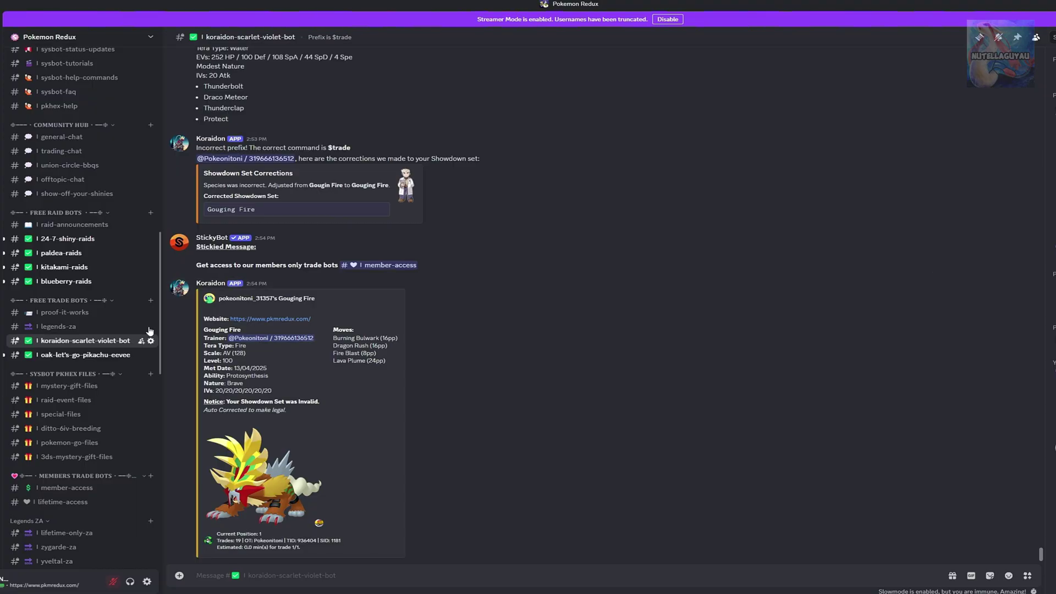
Step: Switch to the Pokemon Redux Discord server and look through its free and members trade bot channels for each game
scroll(105, 311, "down", 5)
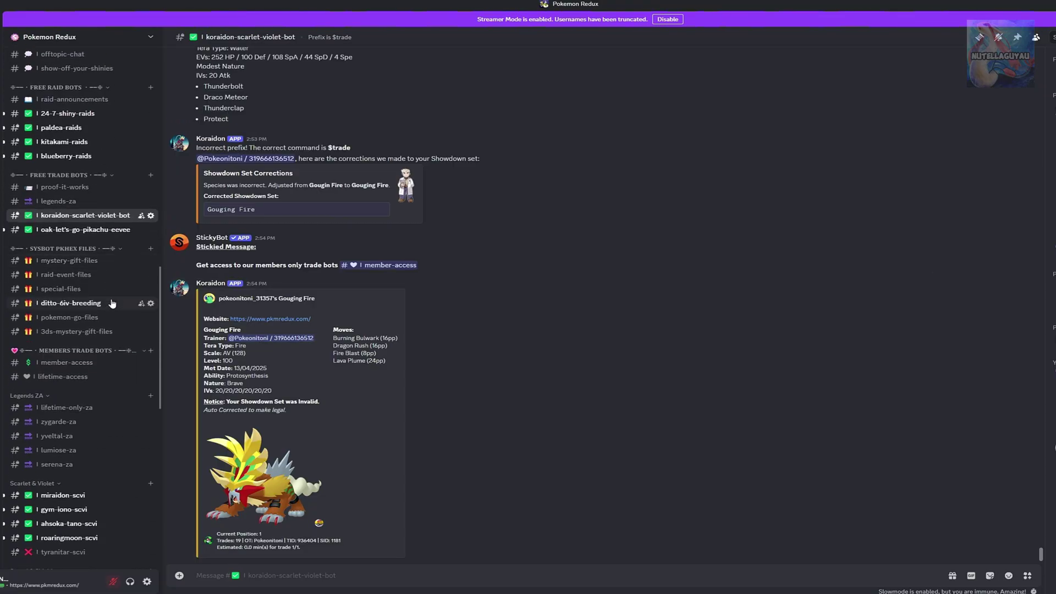
scroll(112, 303, "down", 4)
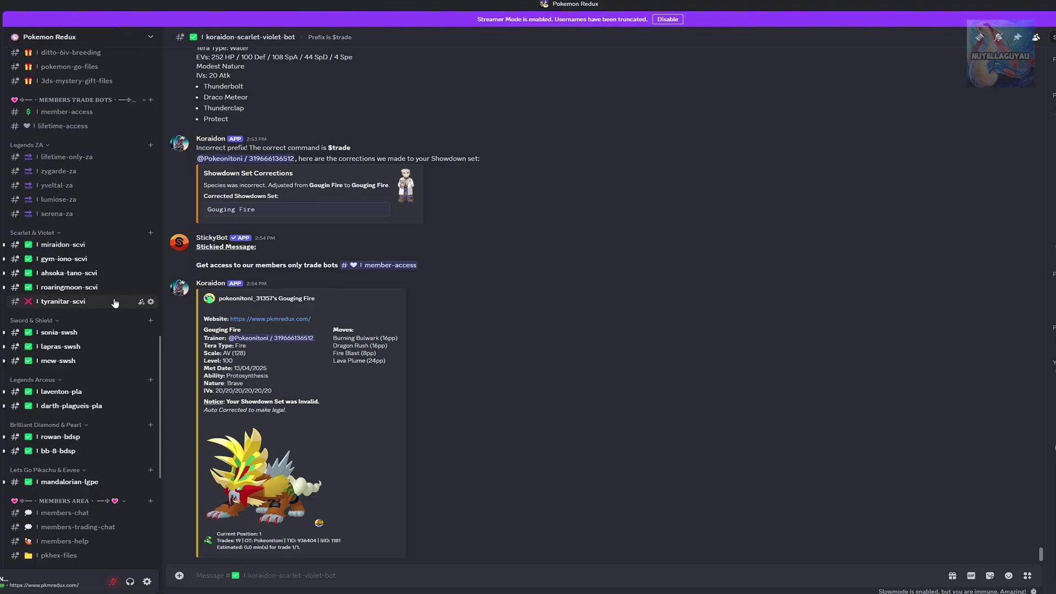
scroll(114, 303, "up", 10)
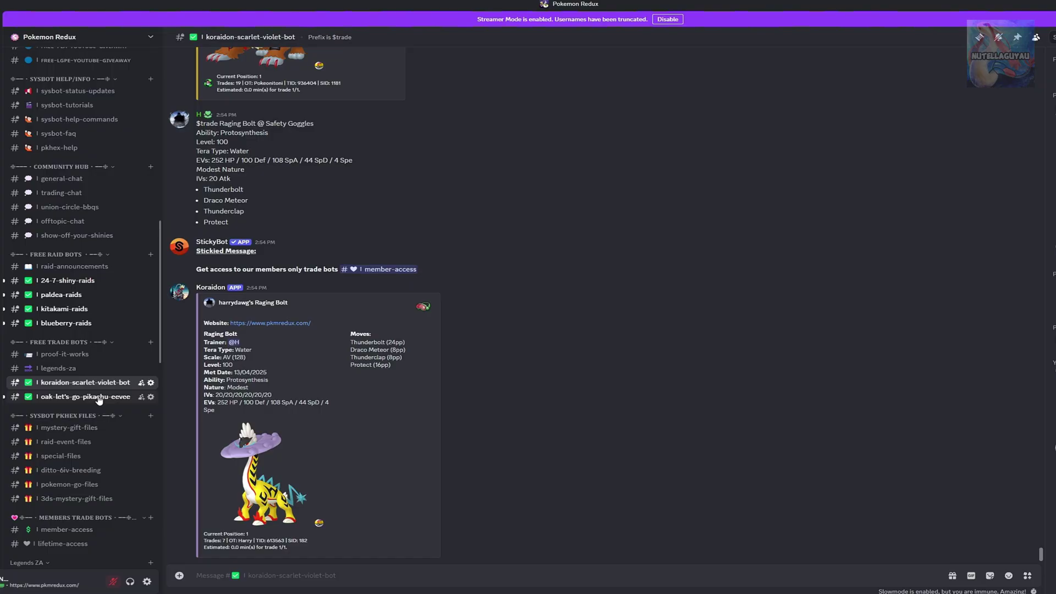
scroll(99, 400, "down", 7)
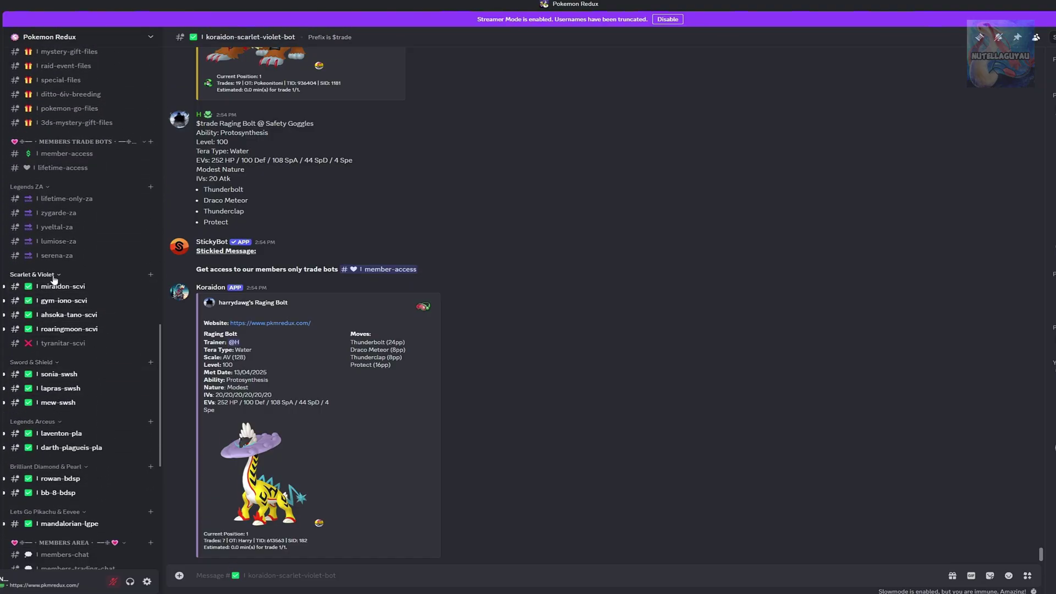
scroll(71, 283, "down", 2)
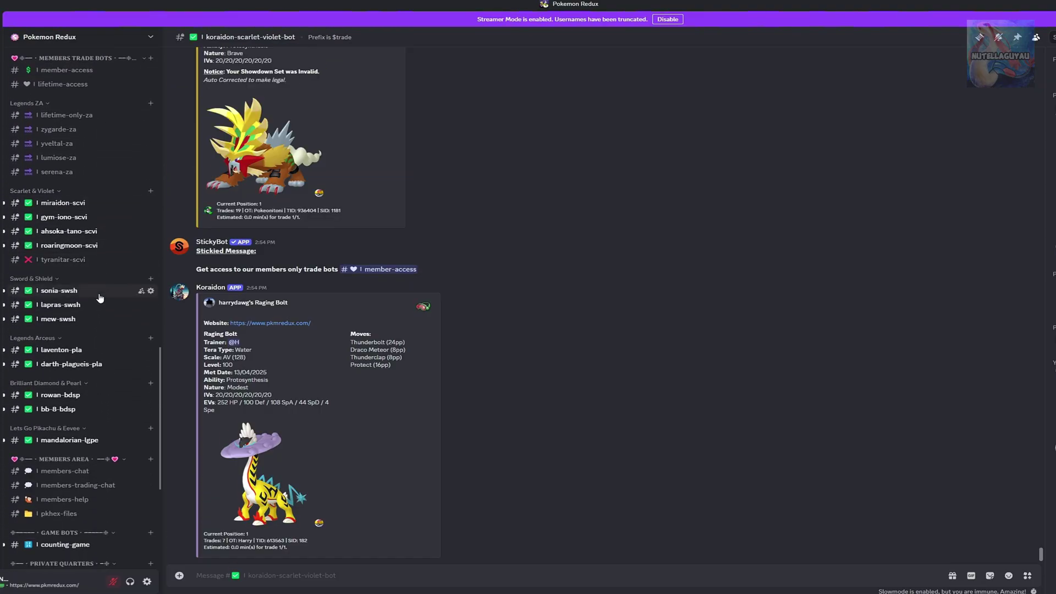